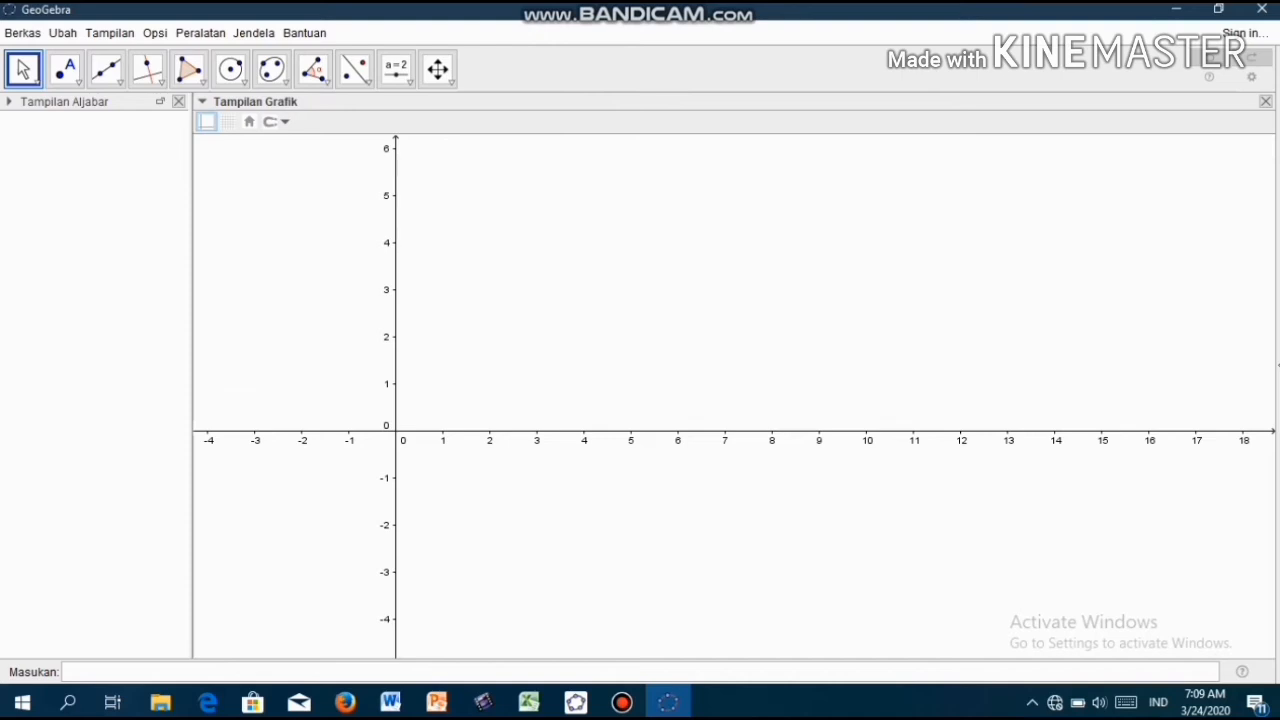
- Show the grid and plot the ellipse 9x^2+25y^2-36x+50y-164=0
click(228, 121)
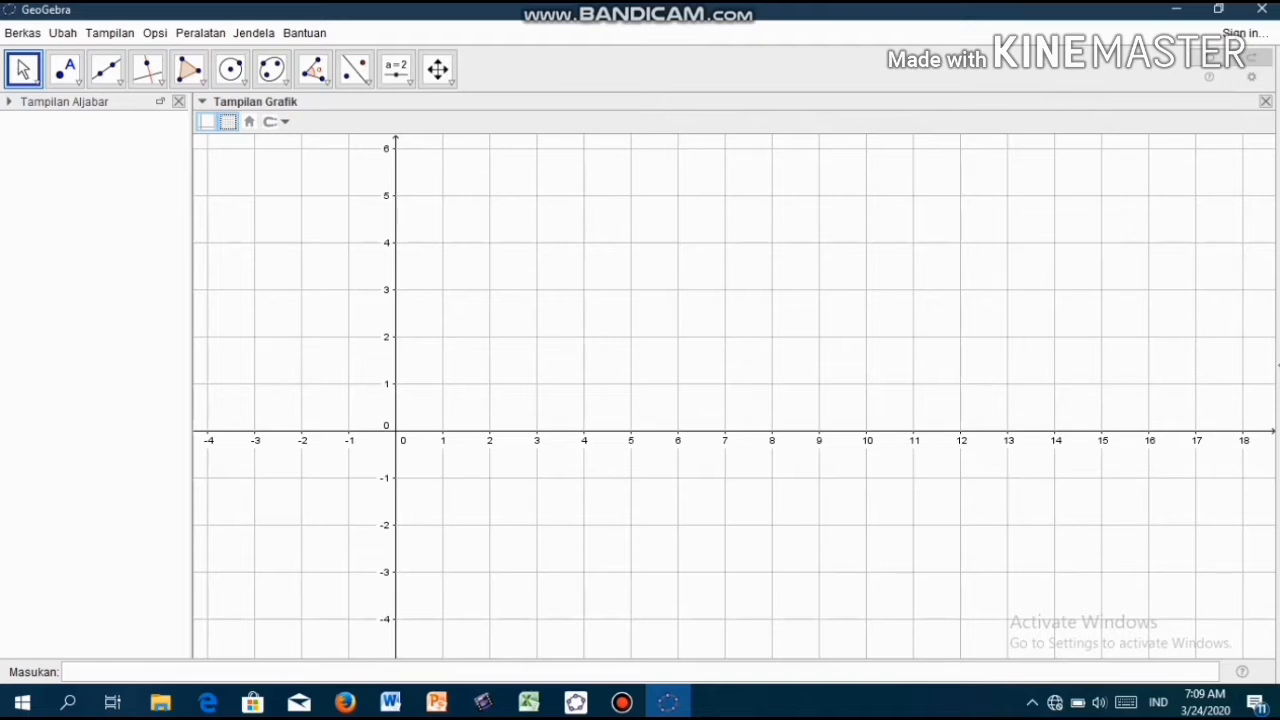
click(66, 672)
text(9x^)
text(2)
text(+25)
text(y)
text(^)
text(2=)
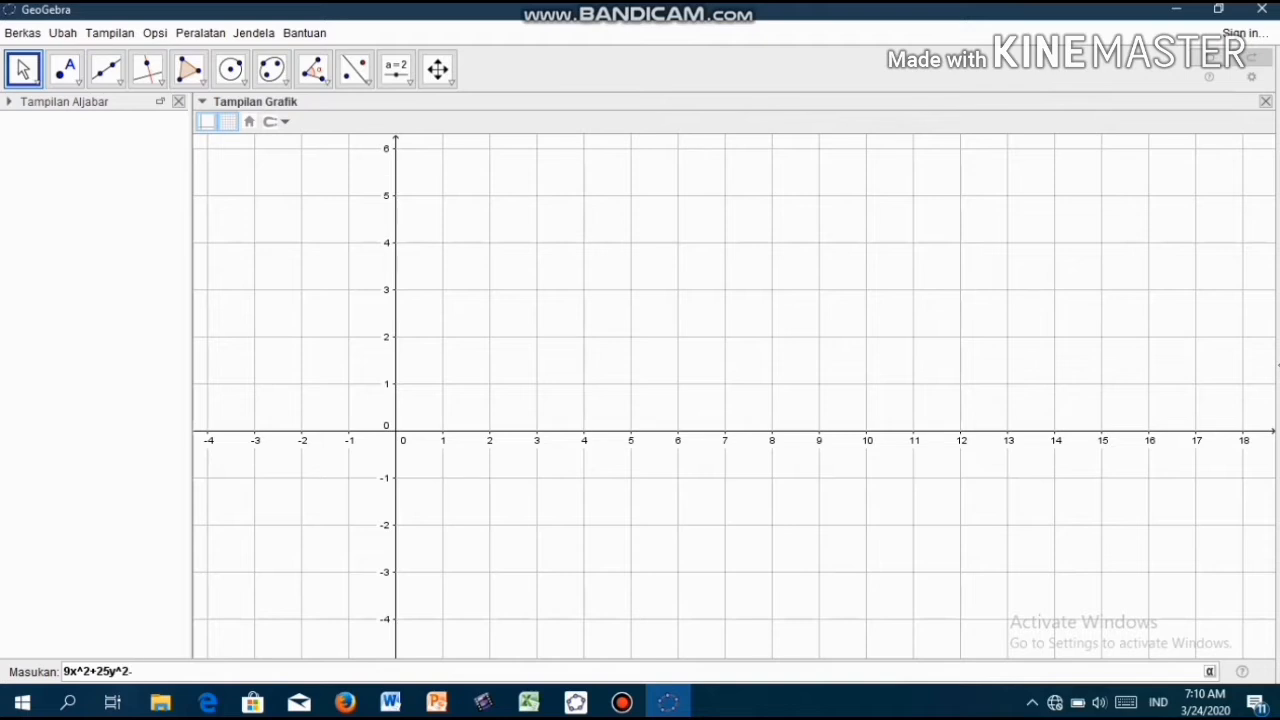
text(36x+50y-164=0)
key(Return)
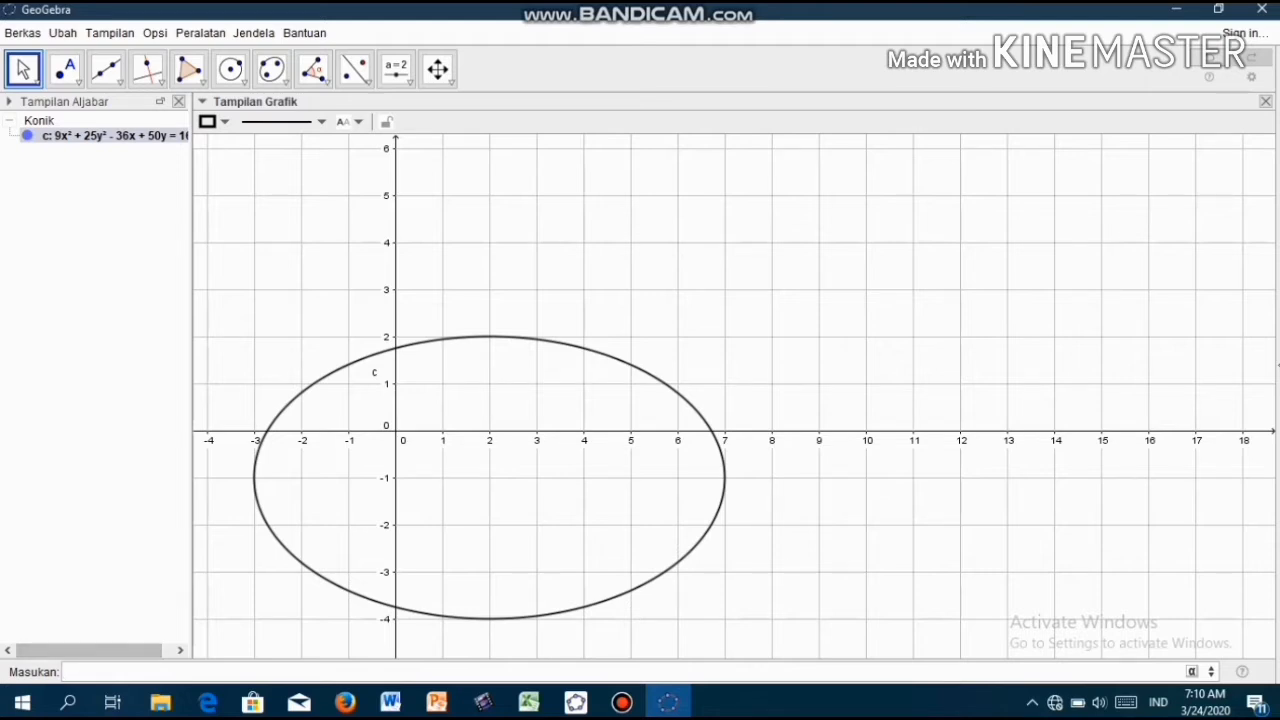
key(Escape)
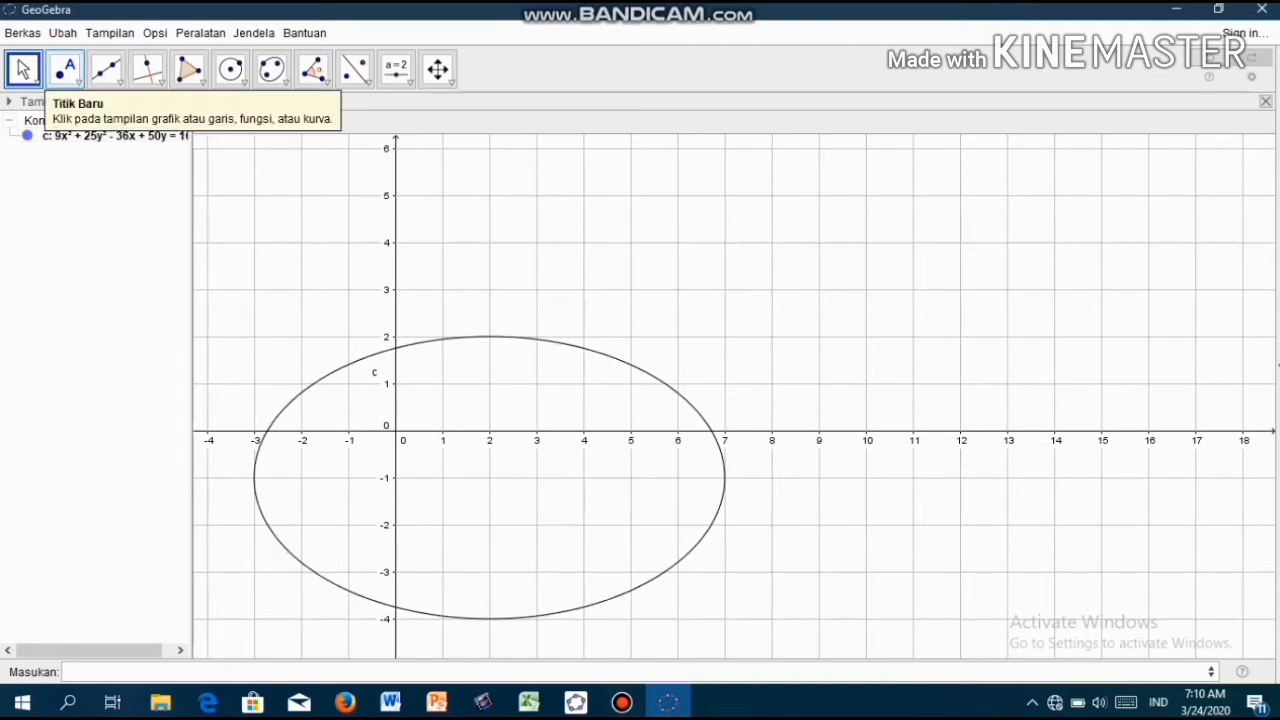
- Construct the centre point of the ellipse with the Midpoint or Center tool (Titik Tengah atau Pusat)
click(65, 68)
click(65, 68)
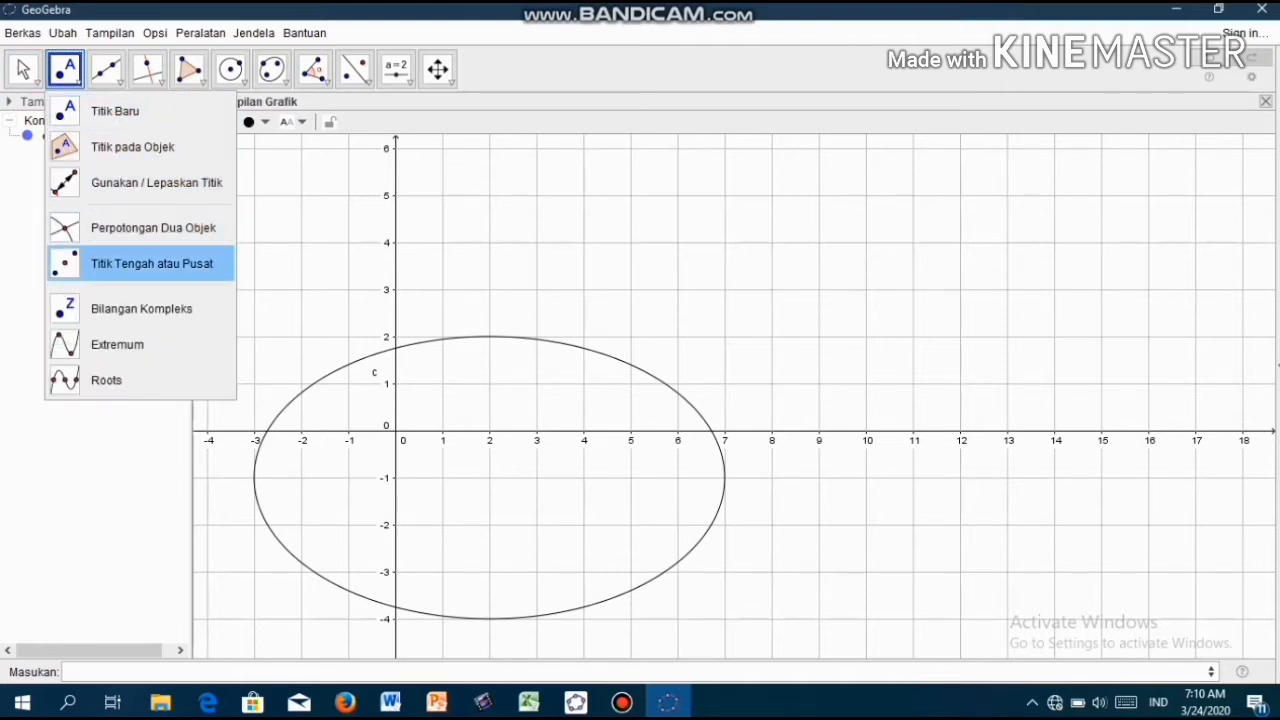
click(150, 263)
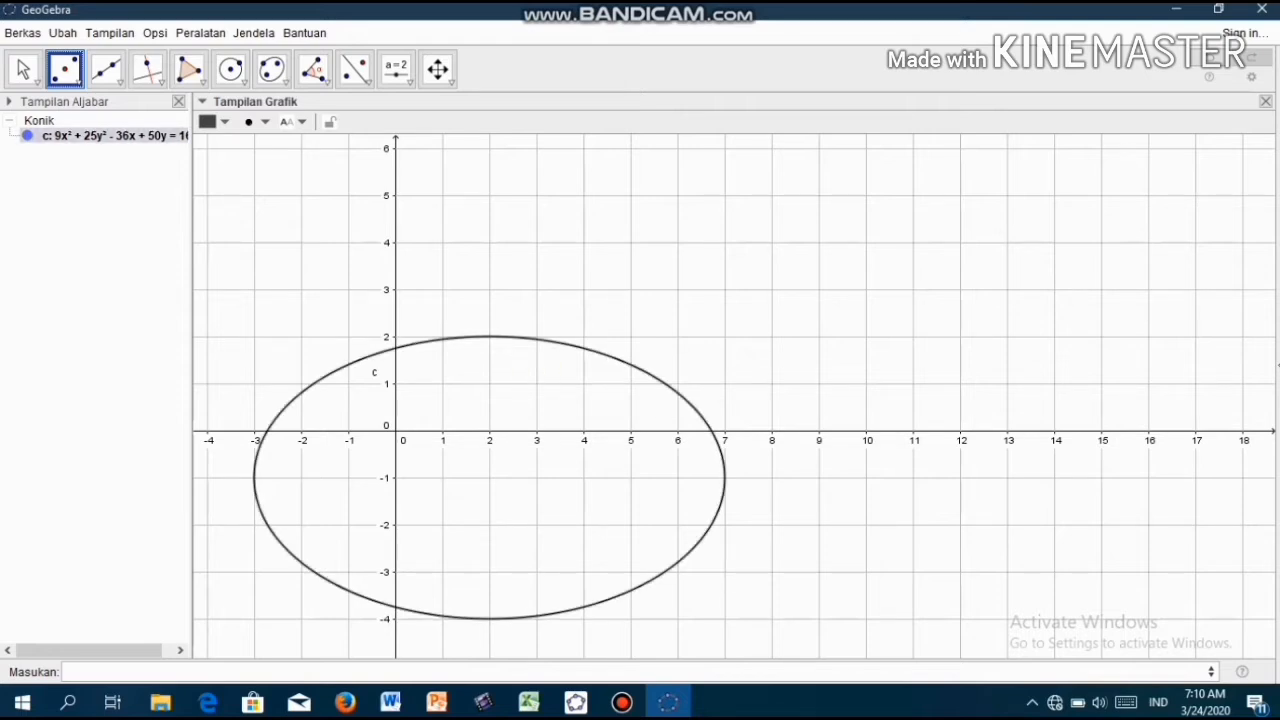
click(537, 341)
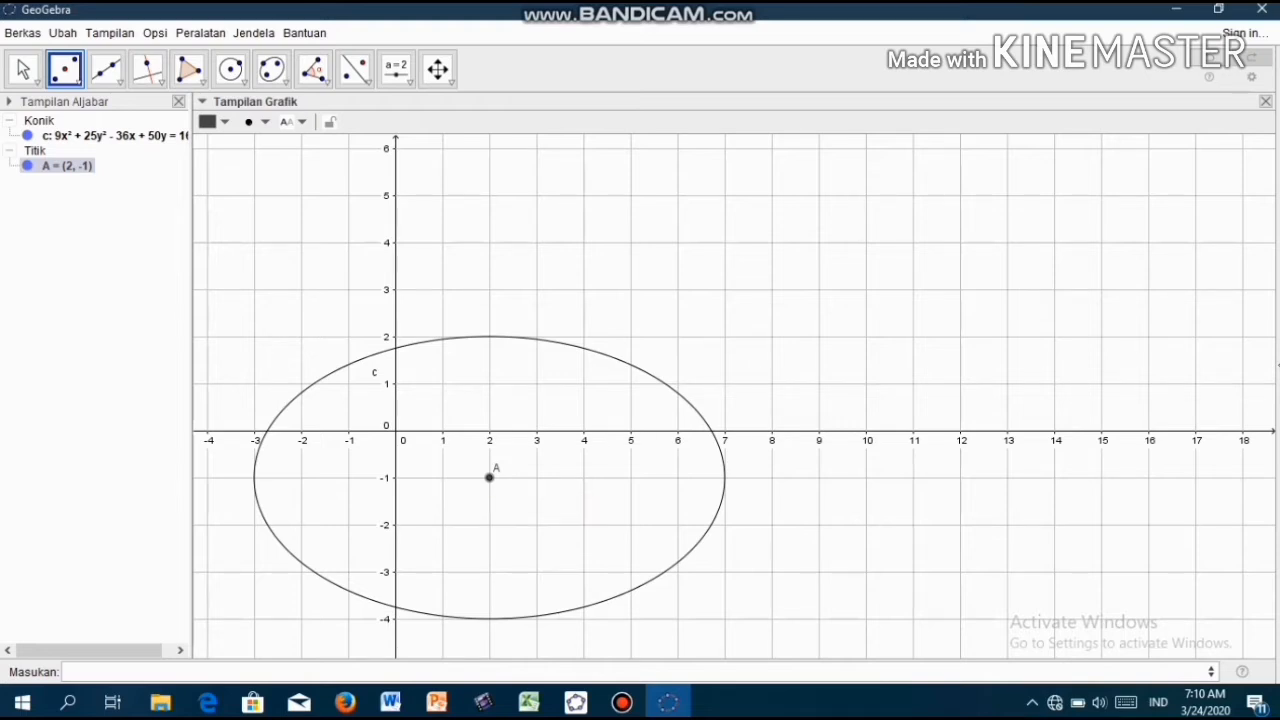
- Rename the ellipse's centre point to P
right_click(489, 477)
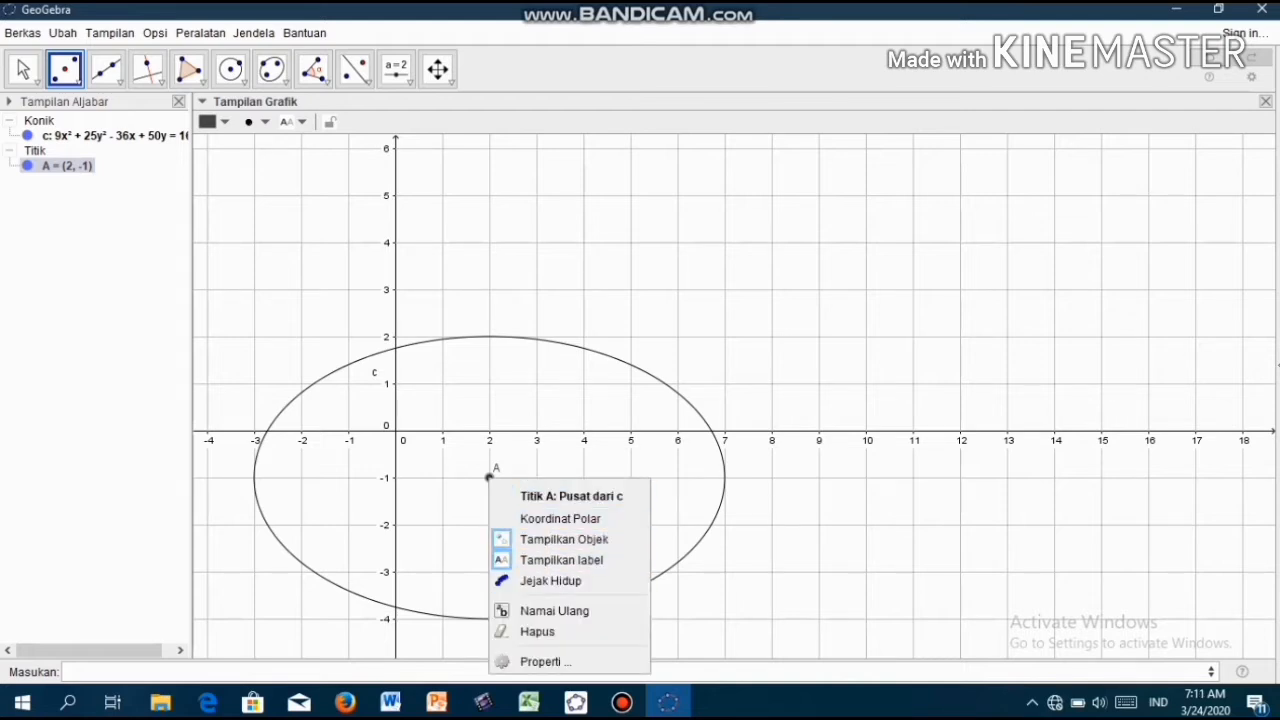
click(554, 610)
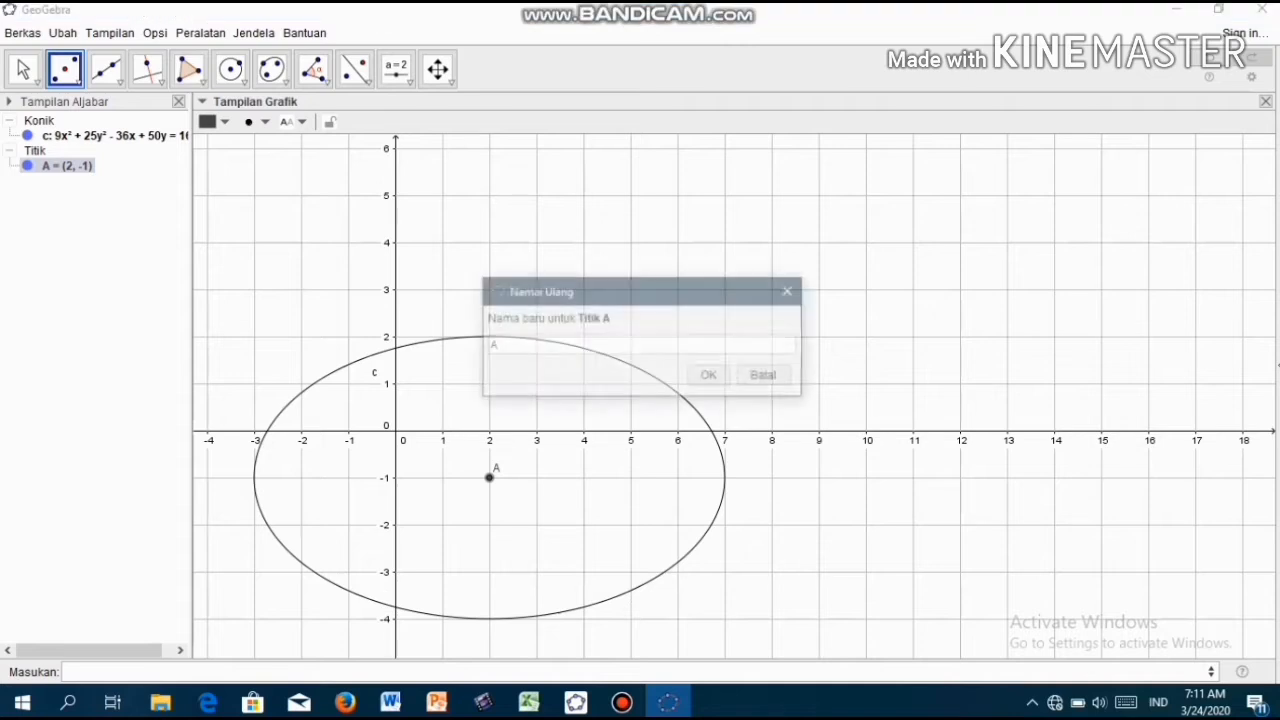
text(P)
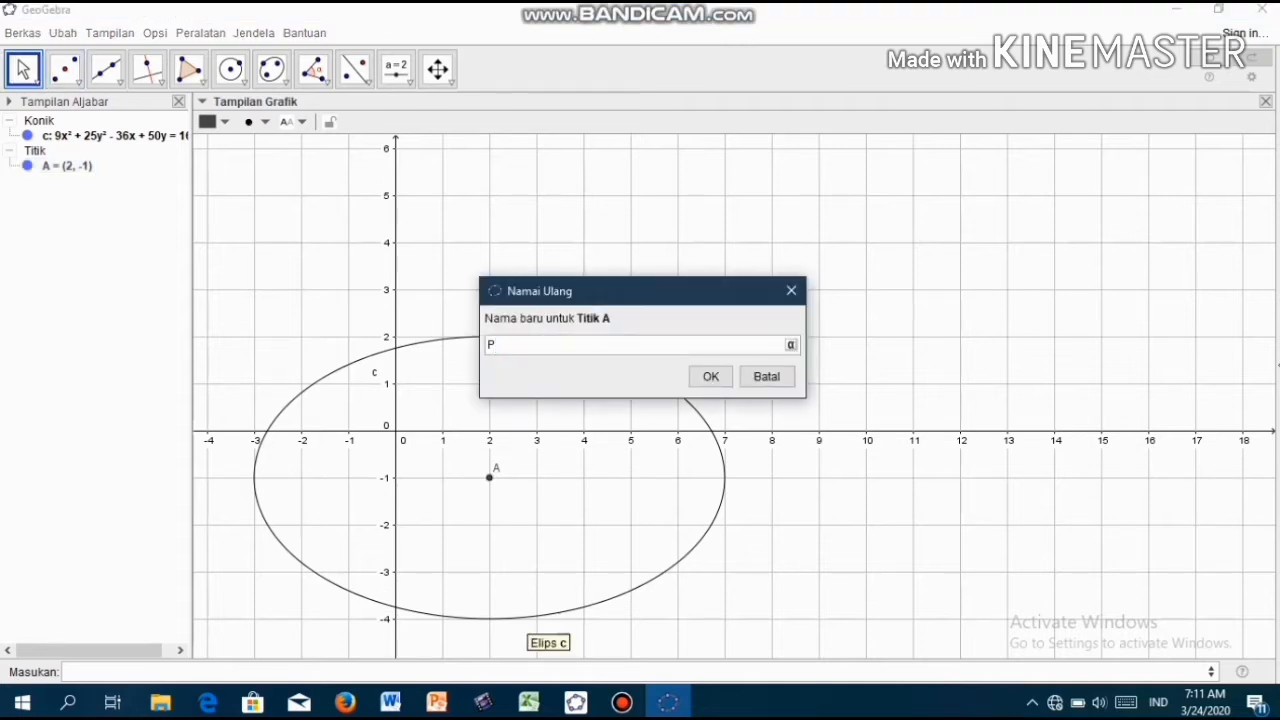
key(Return)
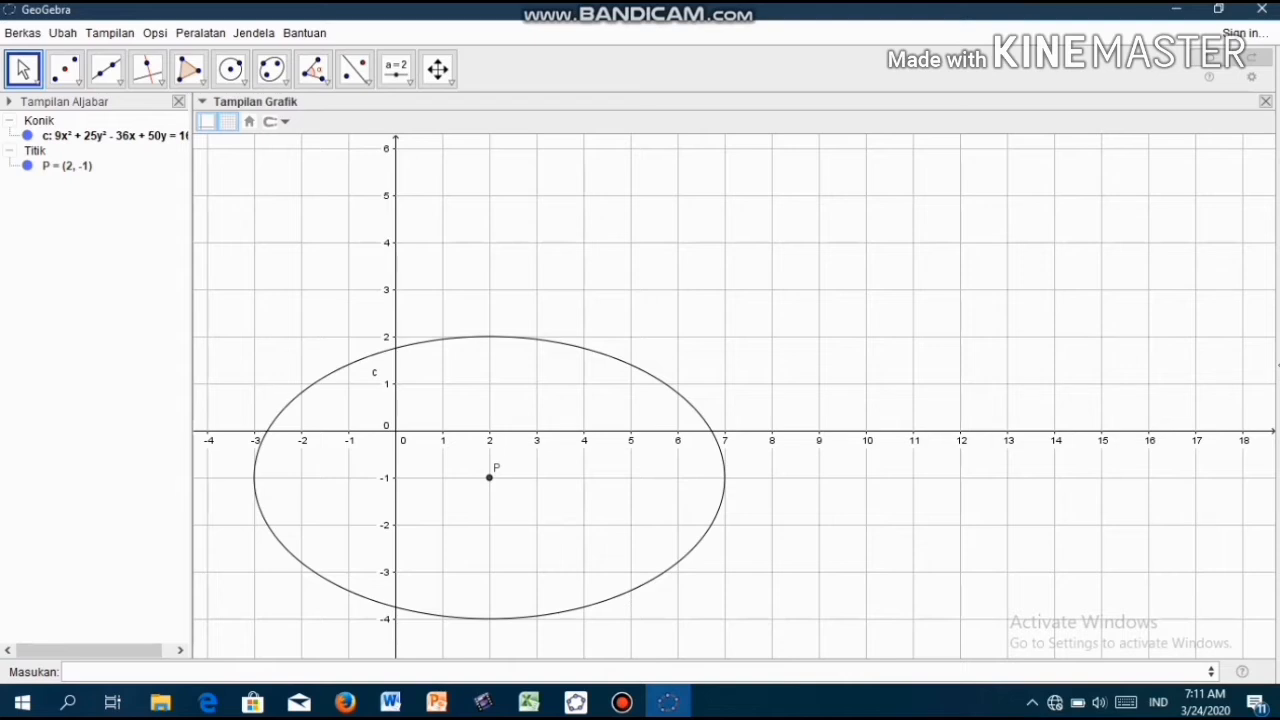
- Create a number slider a from -5 to 5 with increment 1, starting near (10, 5)
drag(734, 397, 744, 398)
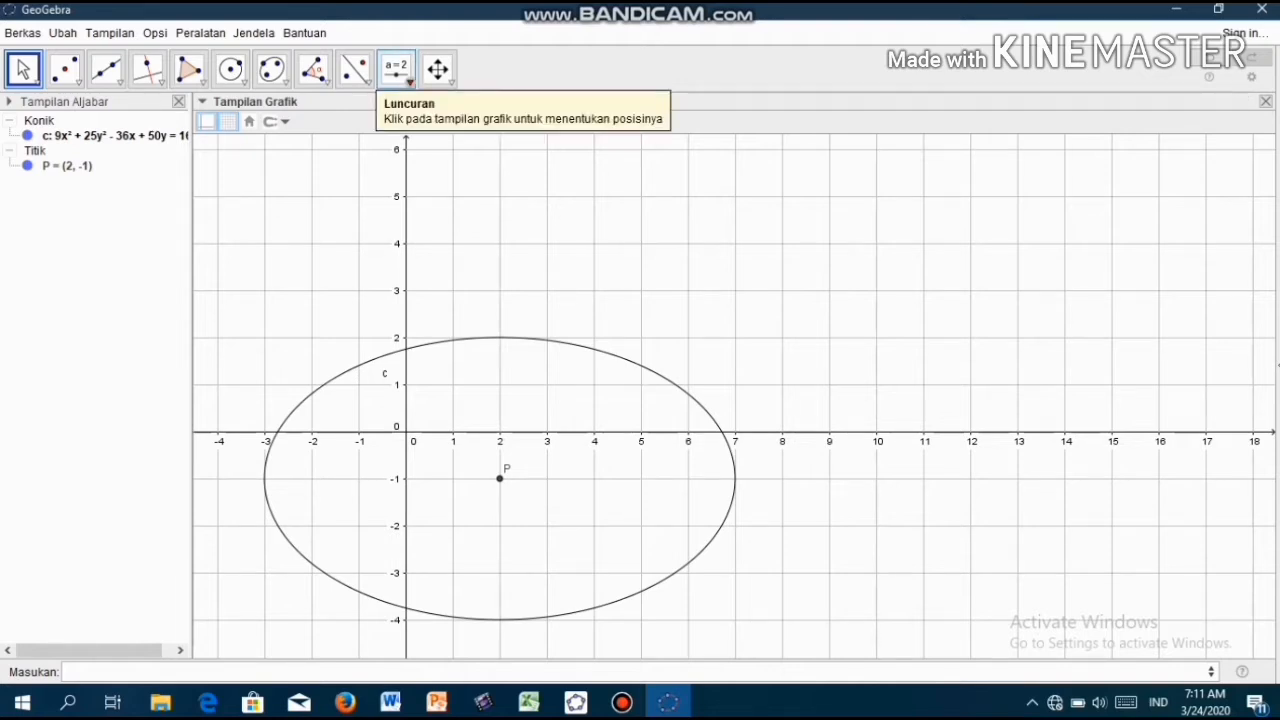
click(400, 72)
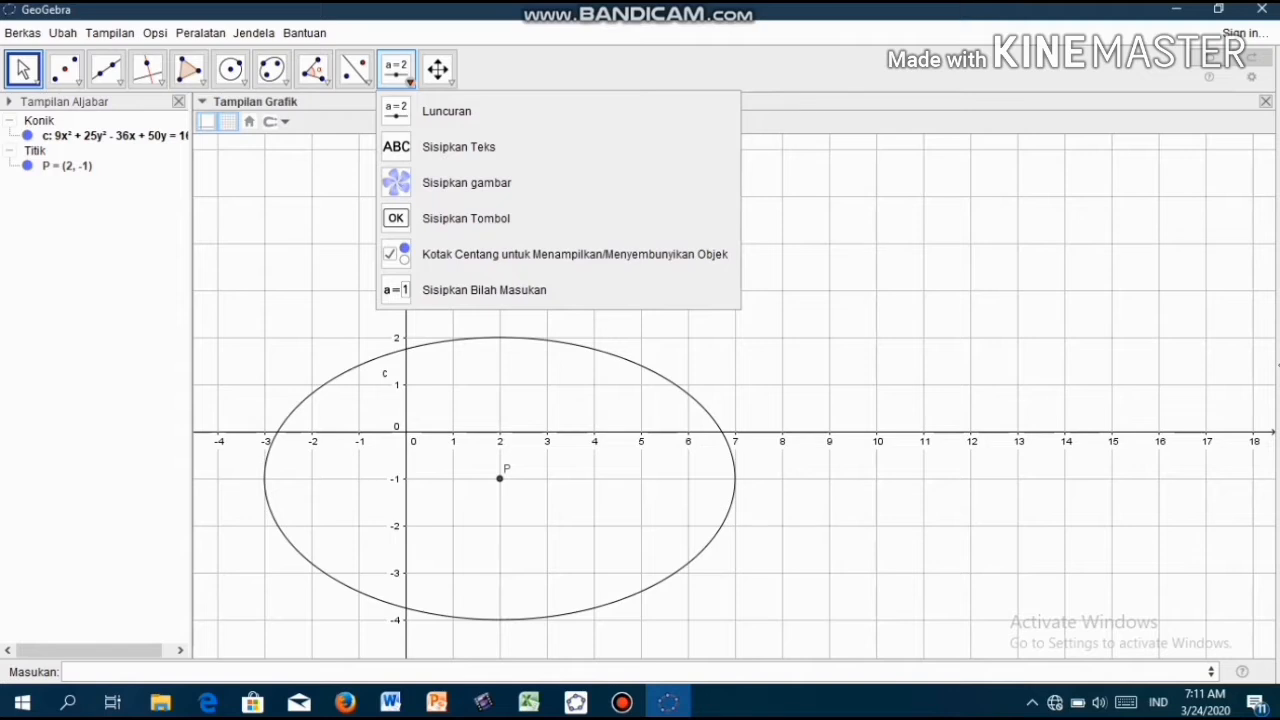
click(445, 111)
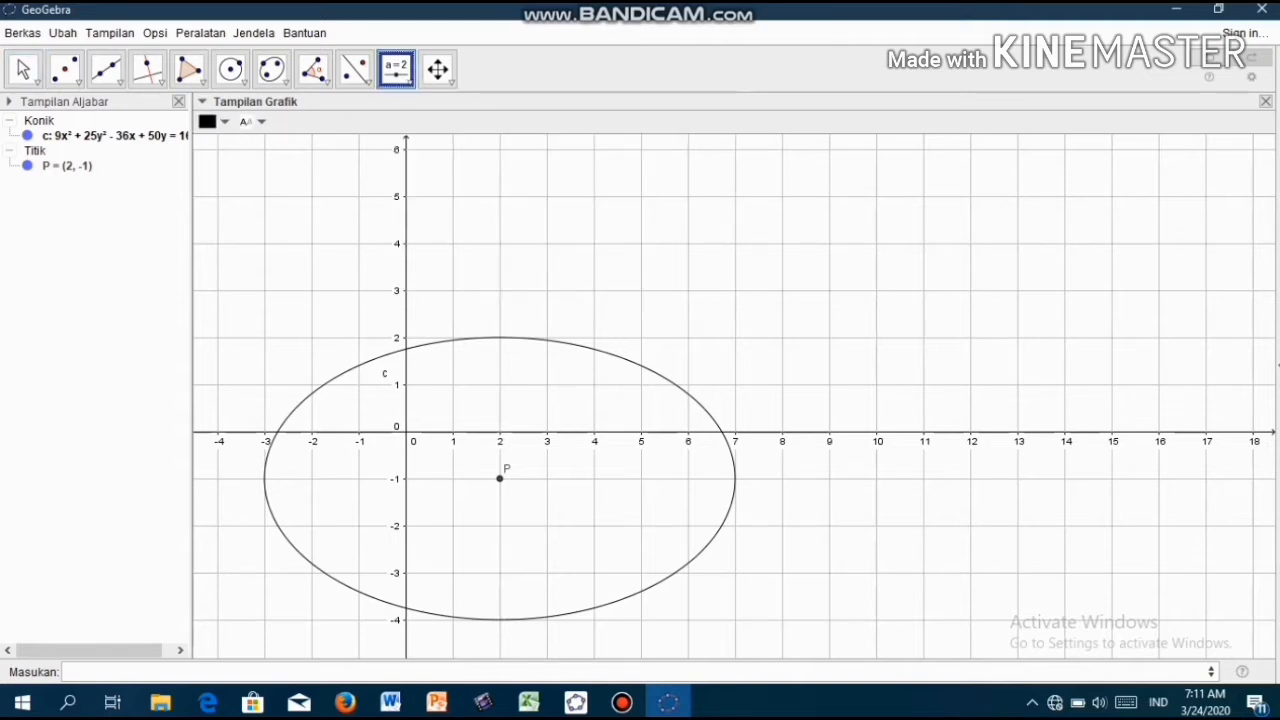
click(410, 222)
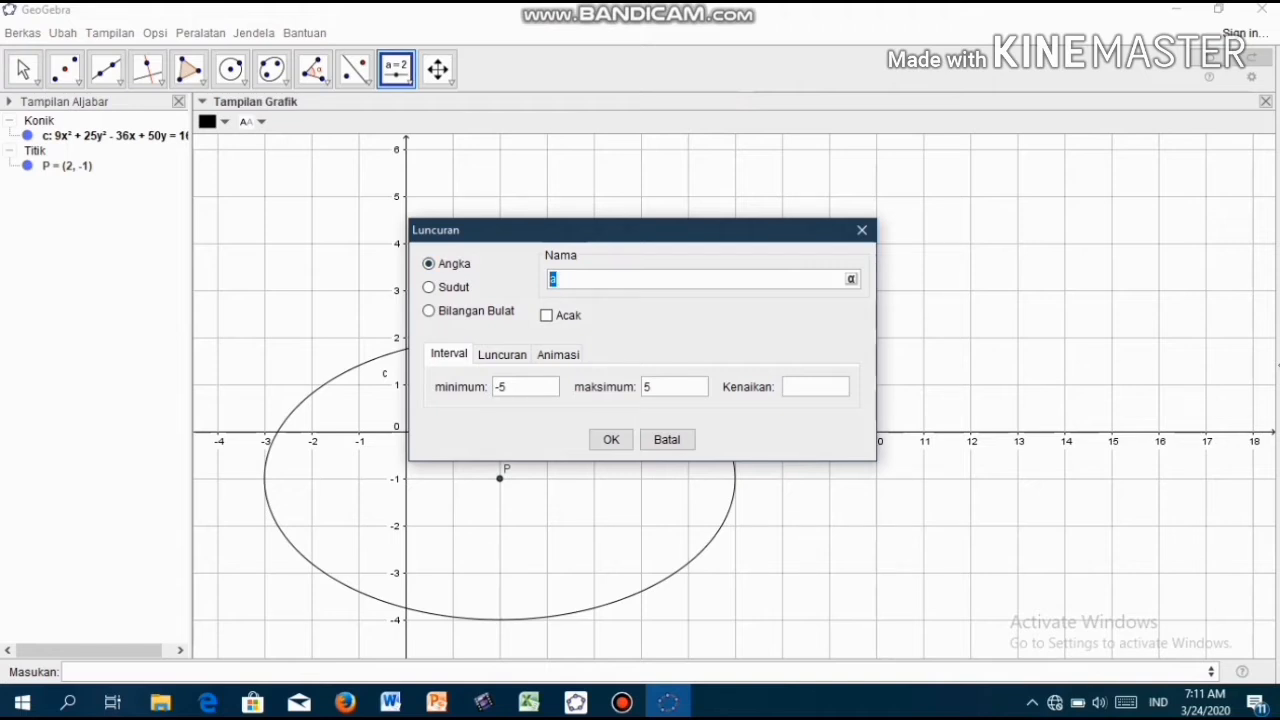
click(525, 387)
click(815, 387)
text(1)
key(Return)
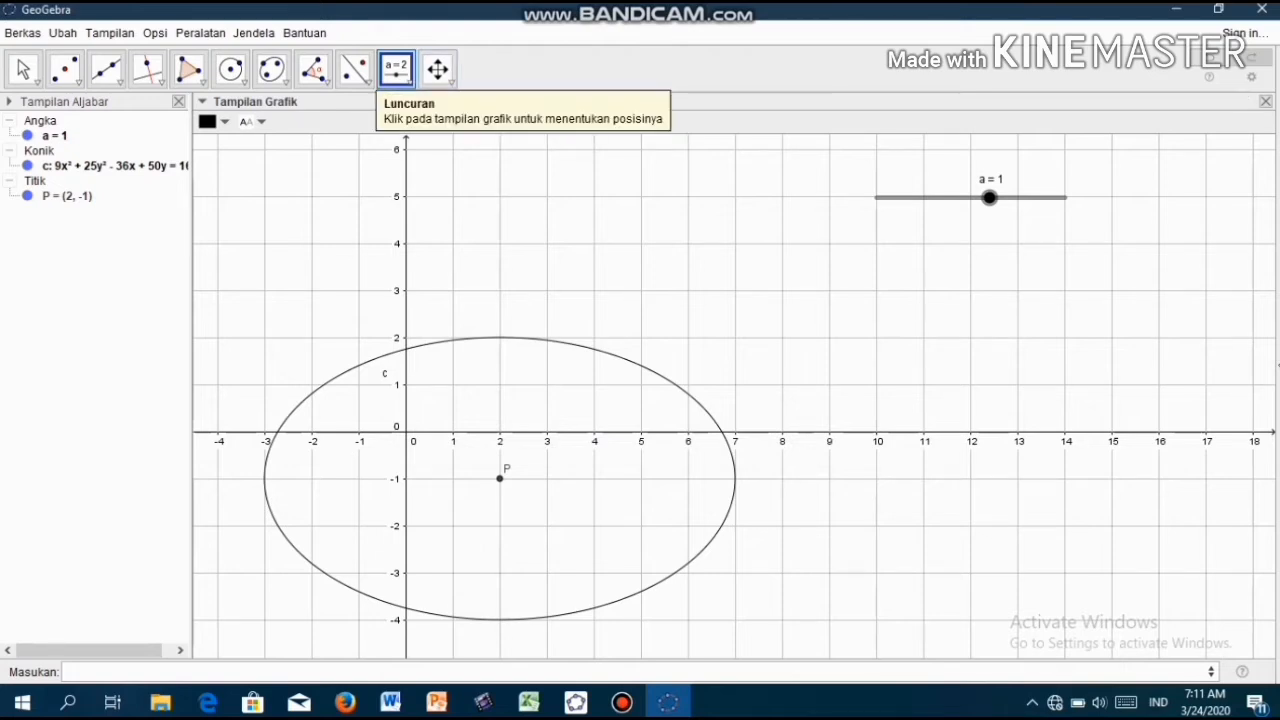
- Create a number slider b from -5 to 5 with increment 1 near (10, 4), and set a to 5 and b to 3
click(408, 79)
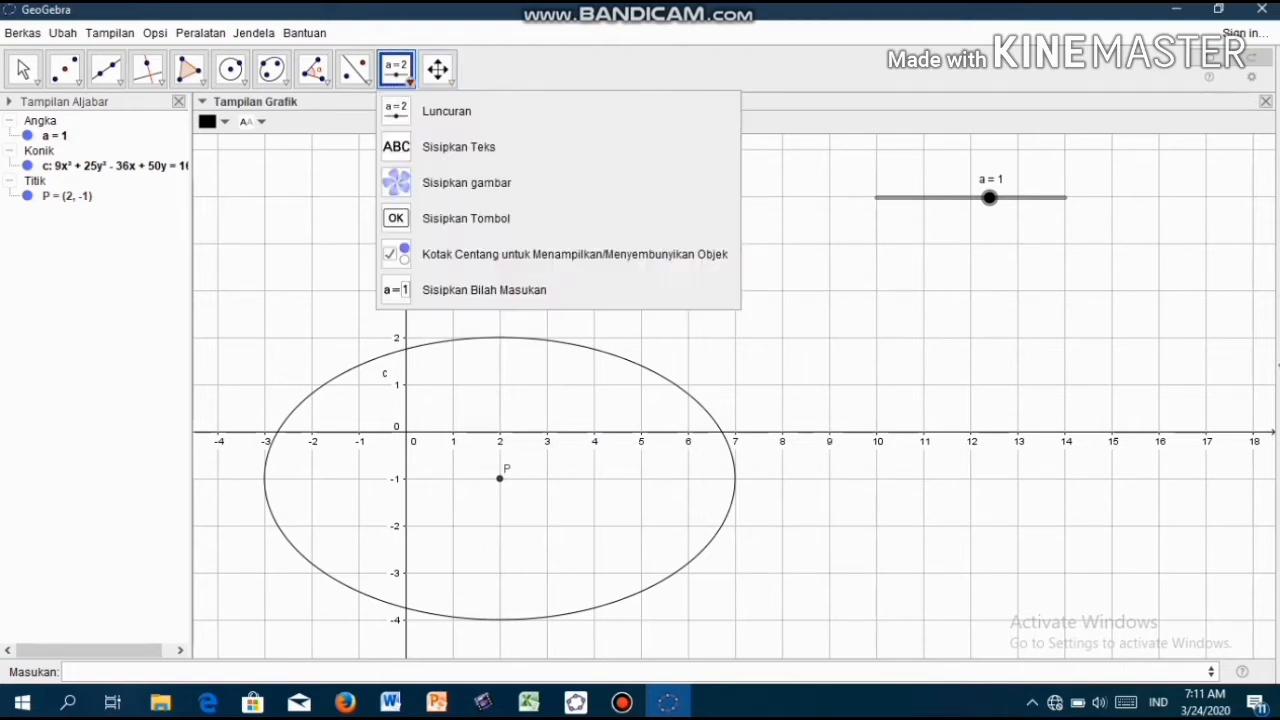
click(446, 111)
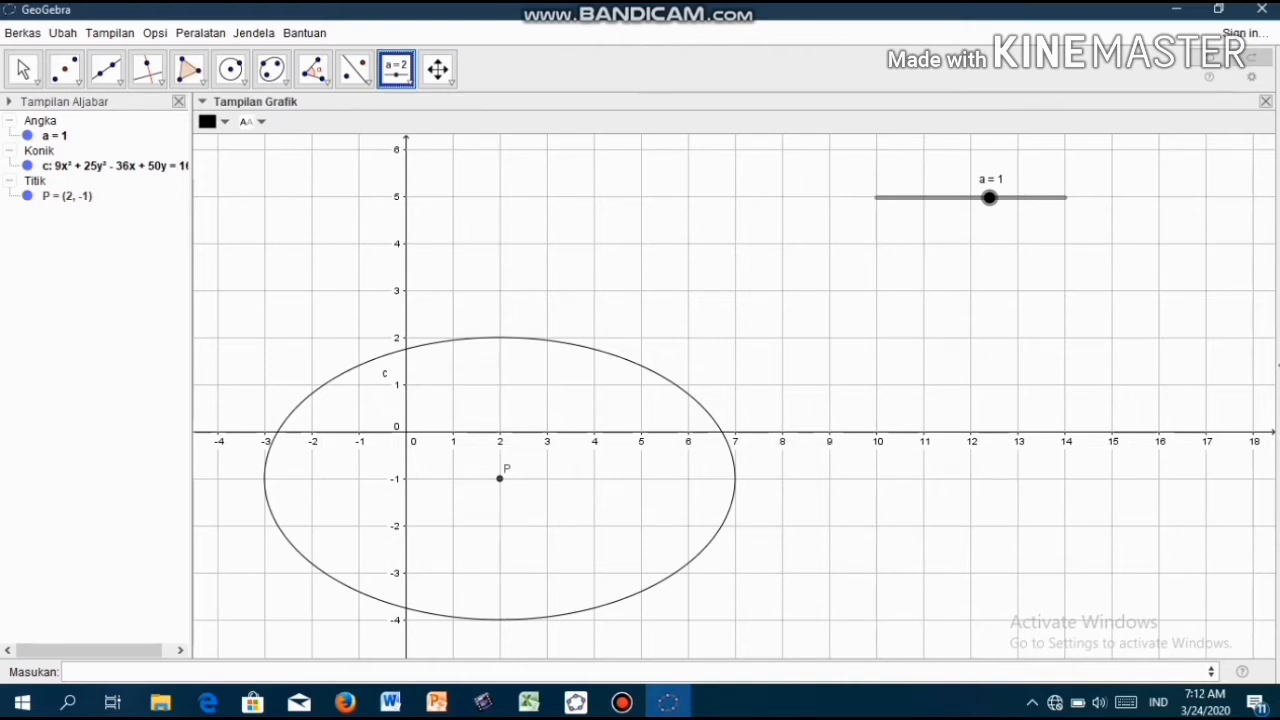
click(408, 220)
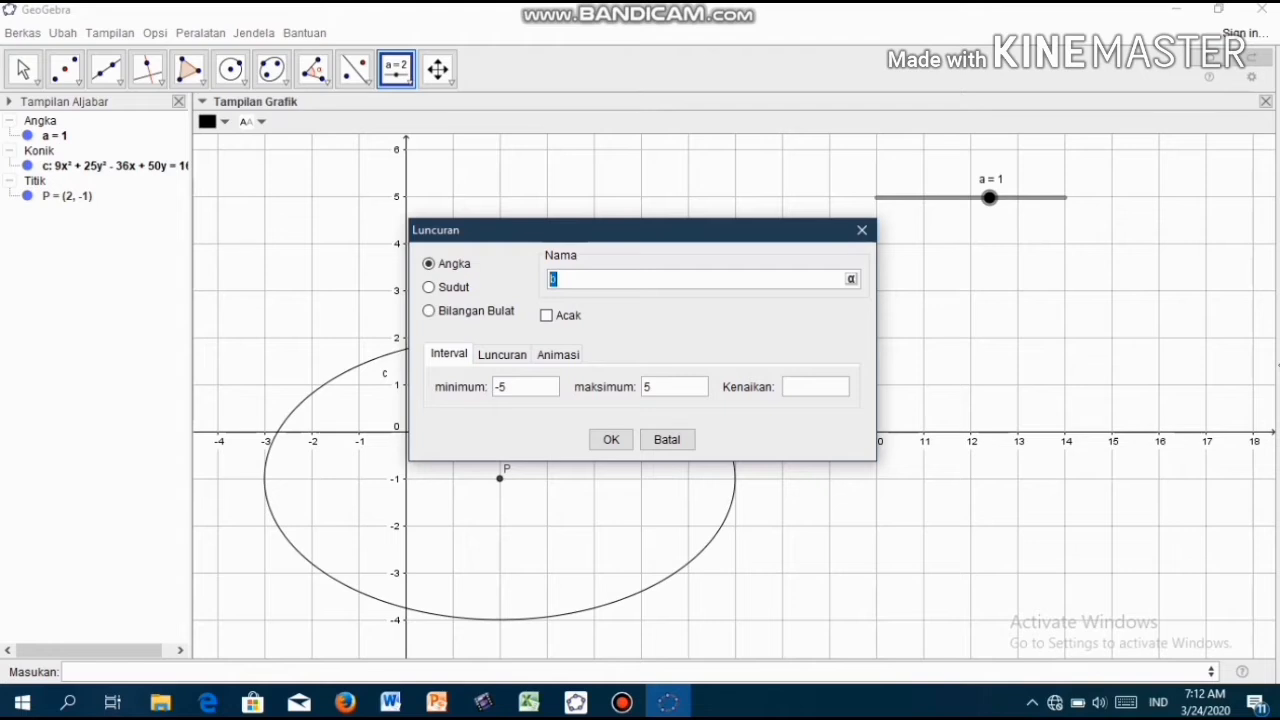
click(611, 440)
text(1)
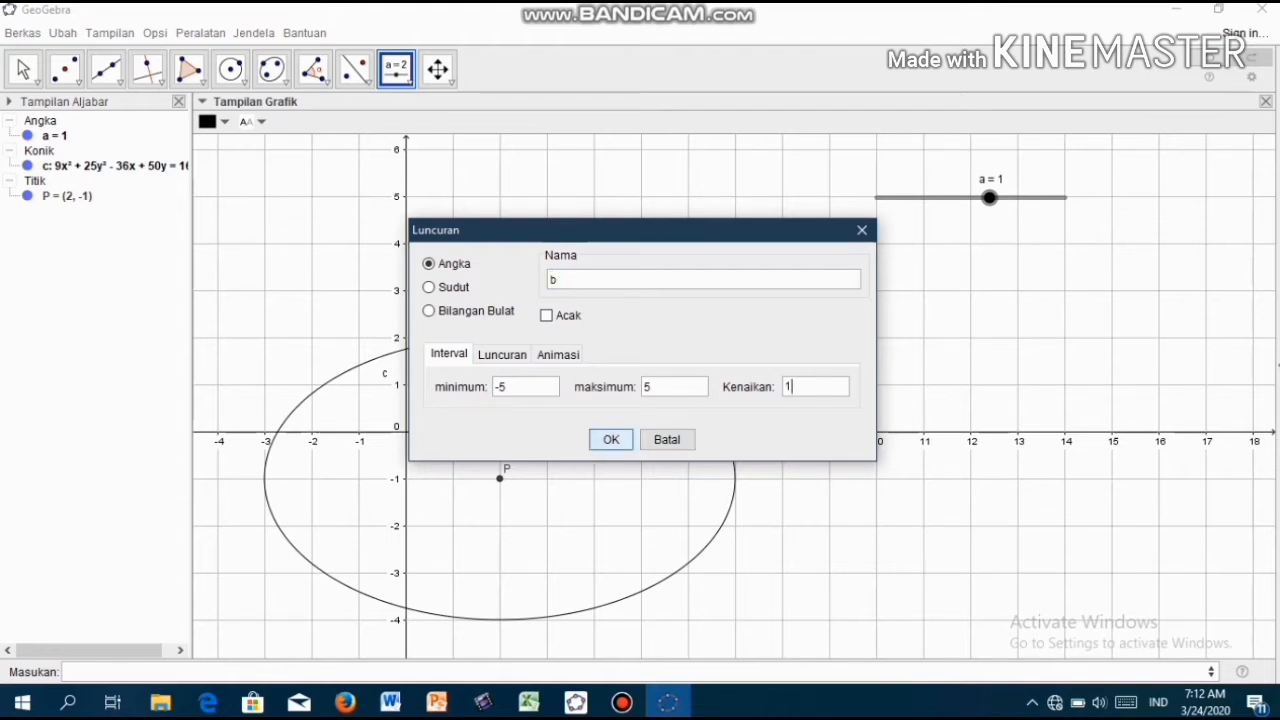
click(611, 440)
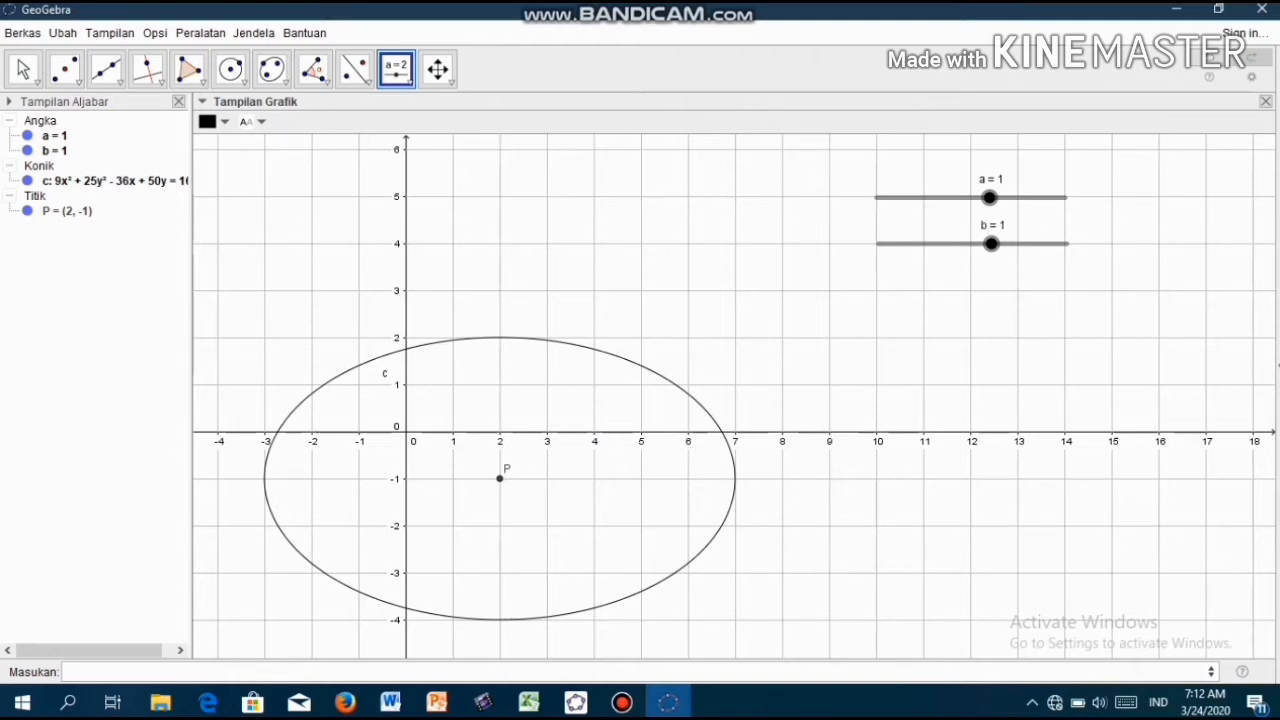
drag(989, 197, 1064, 197)
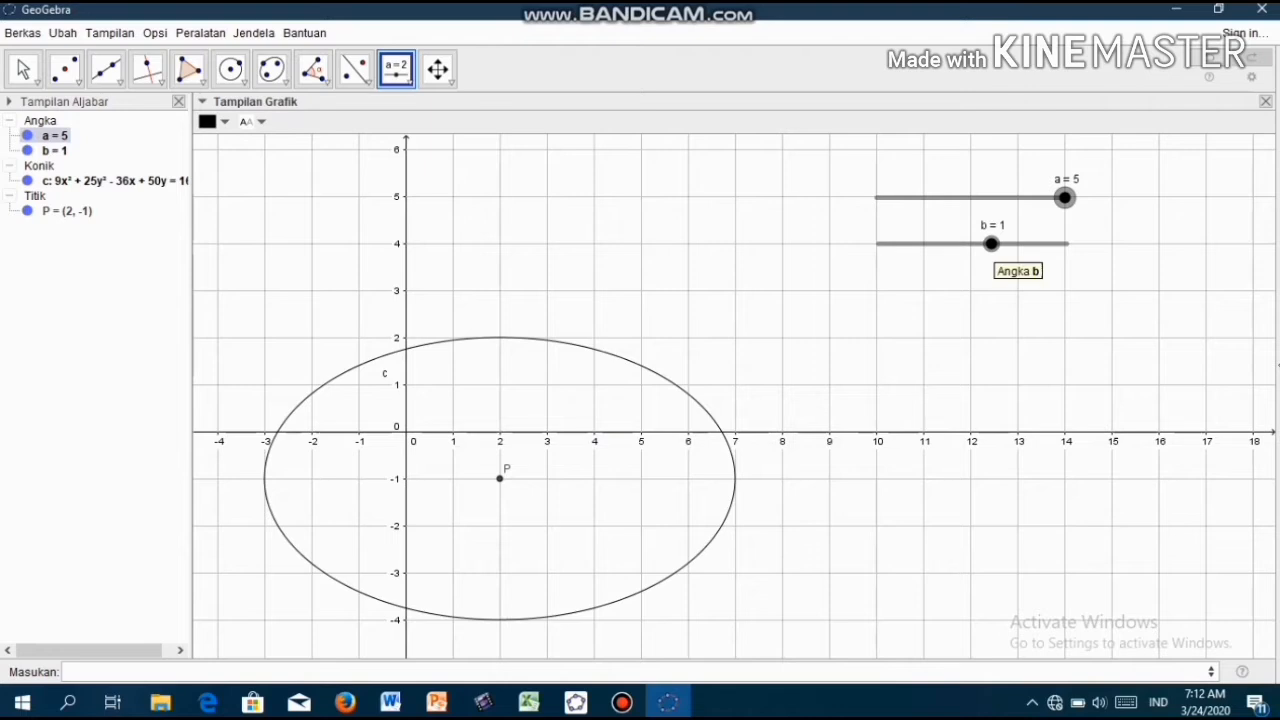
drag(991, 243, 1029, 243)
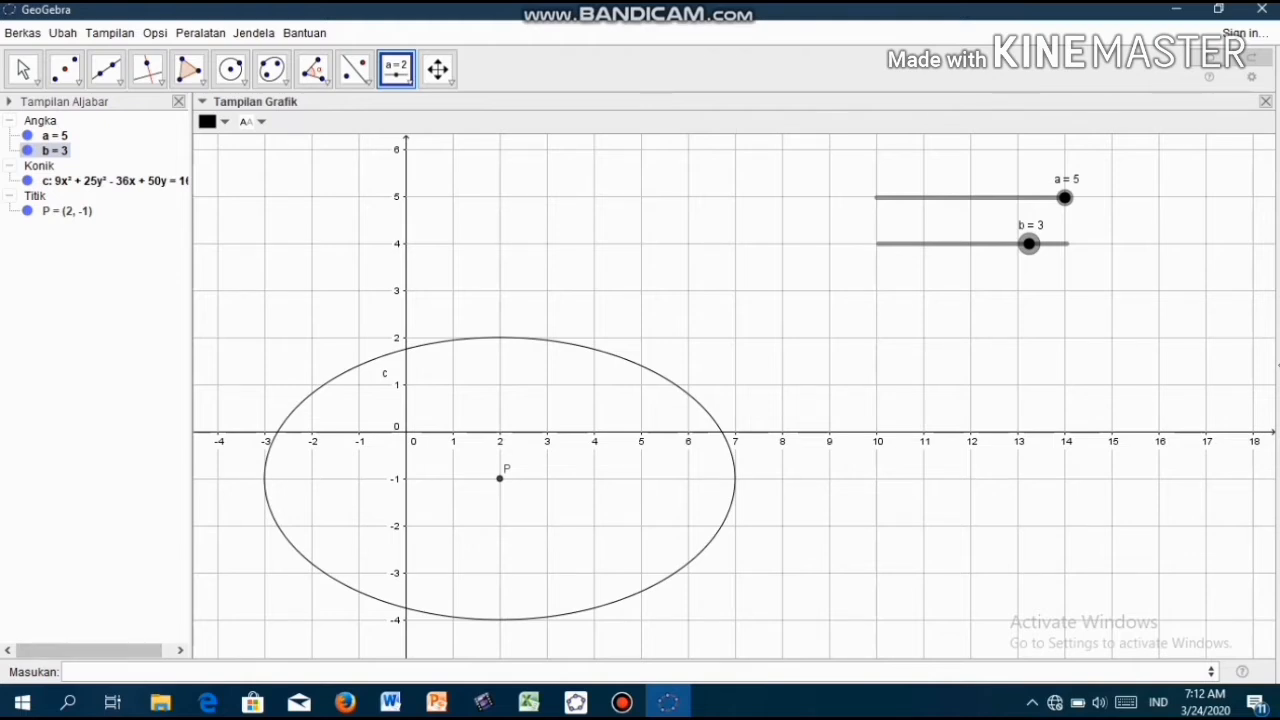
- Define the number C=√(a^2-b^2), using the virtual keyboard for the root sign, and close that keyboard
click(64, 671)
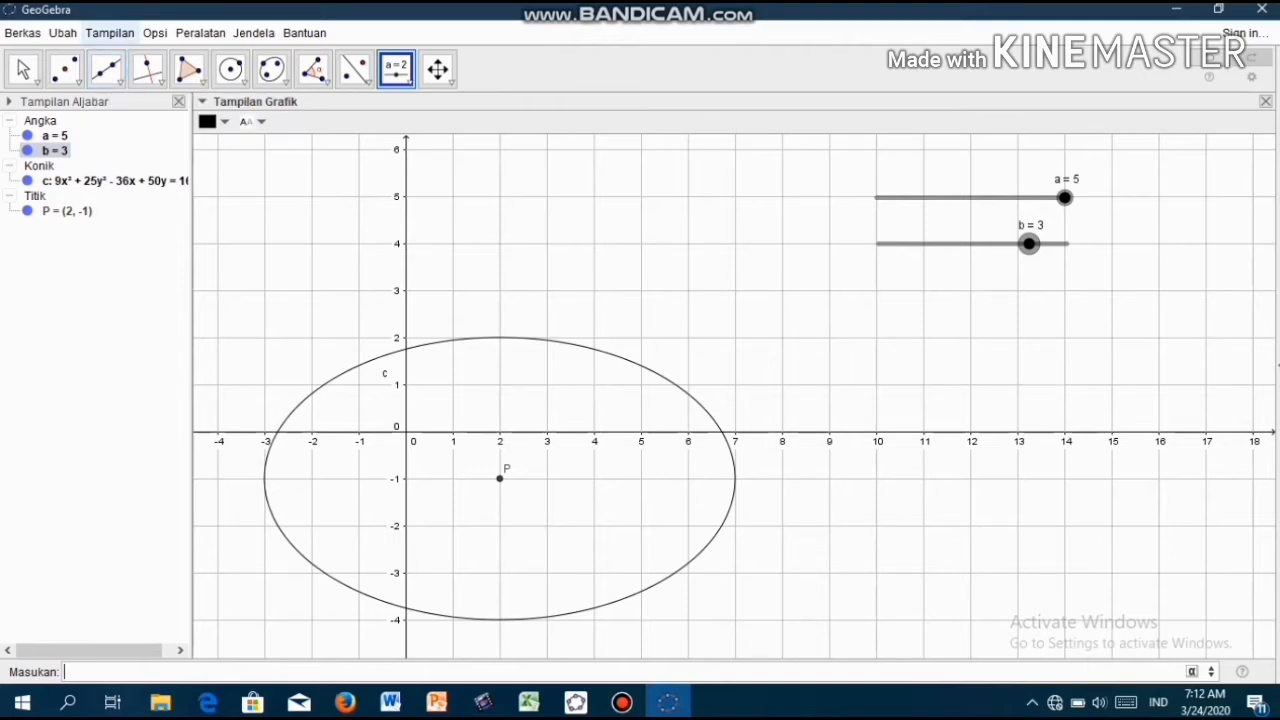
click(109, 33)
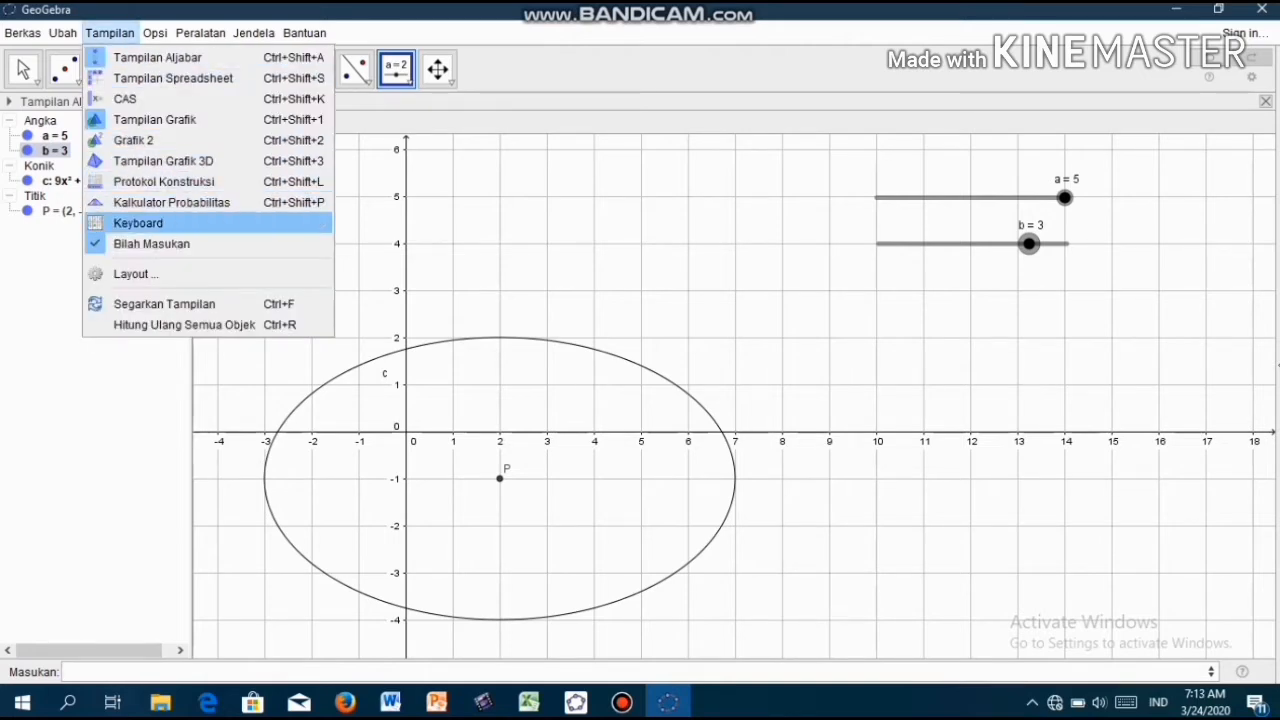
click(130, 222)
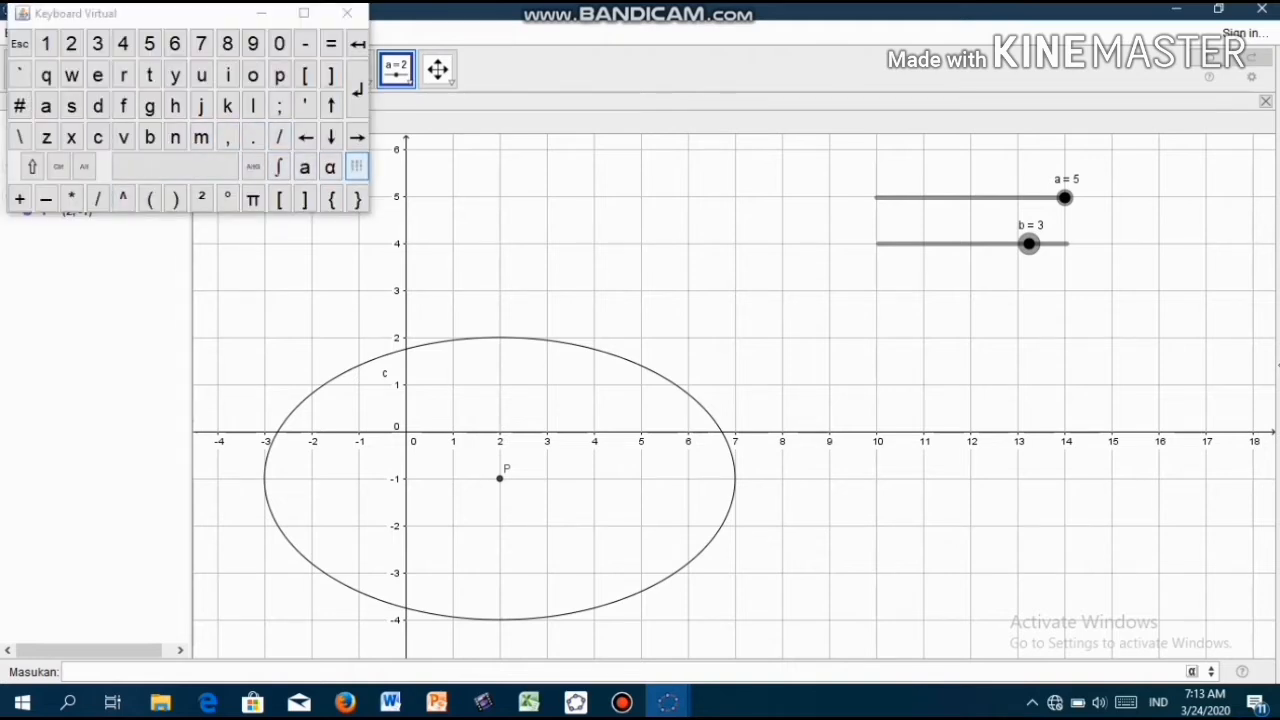
click(356, 167)
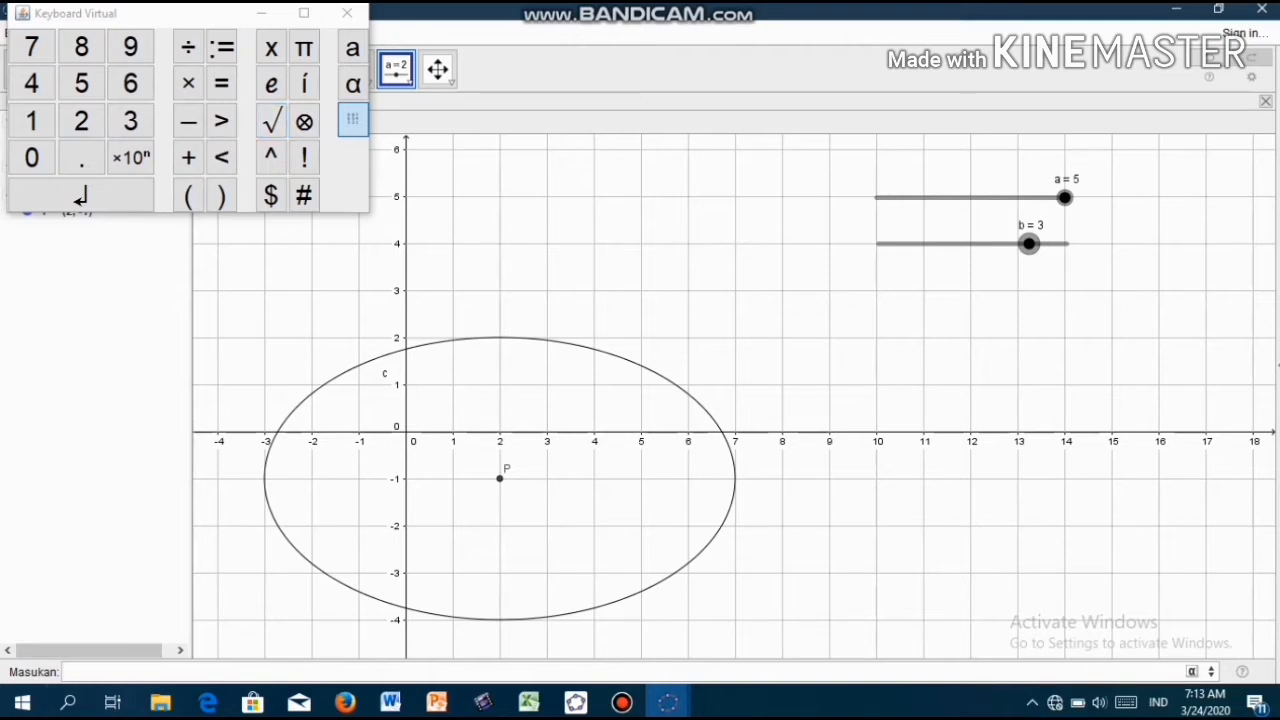
text(C)
text(=)
click(271, 120)
text(()
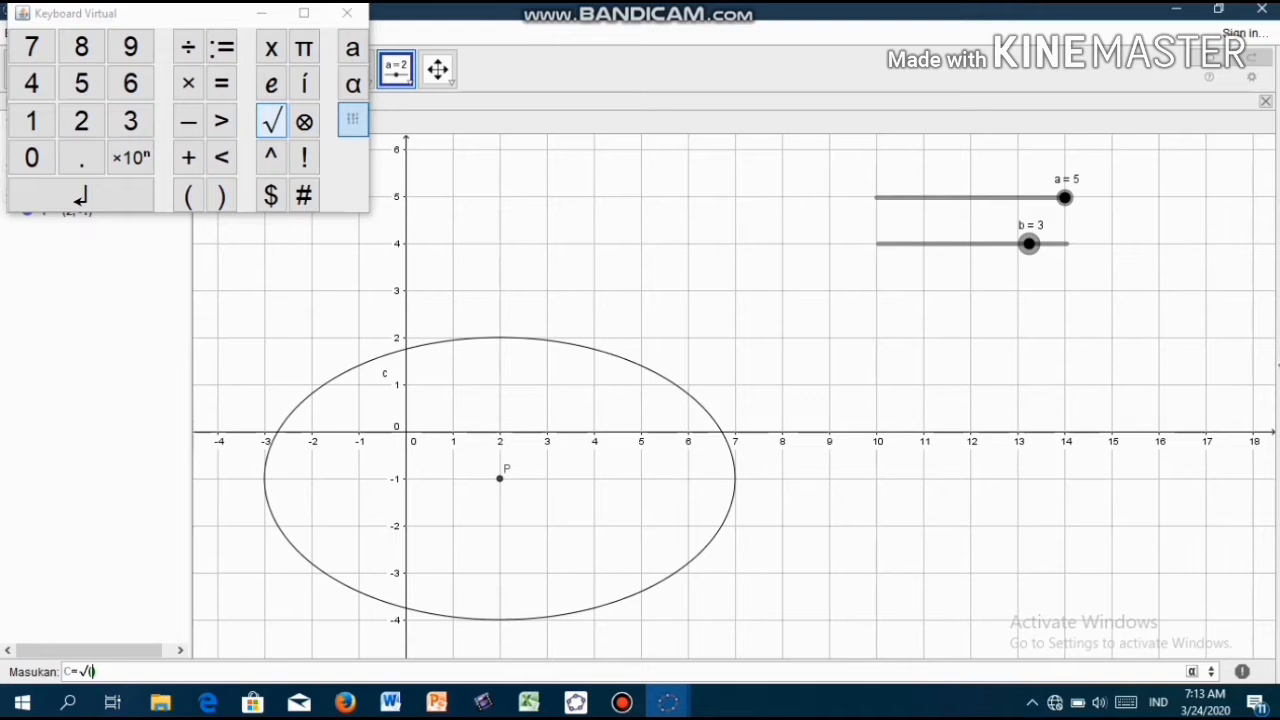
text(a^2-b^2)
key(Return)
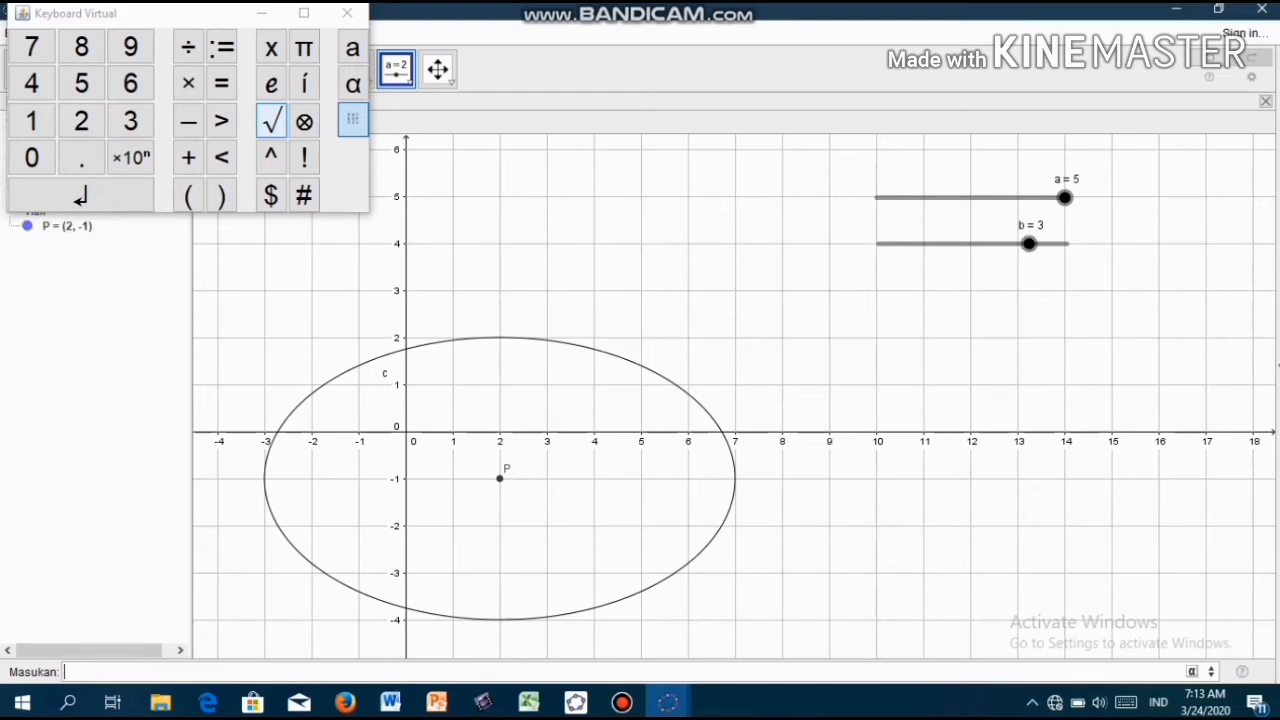
click(348, 13)
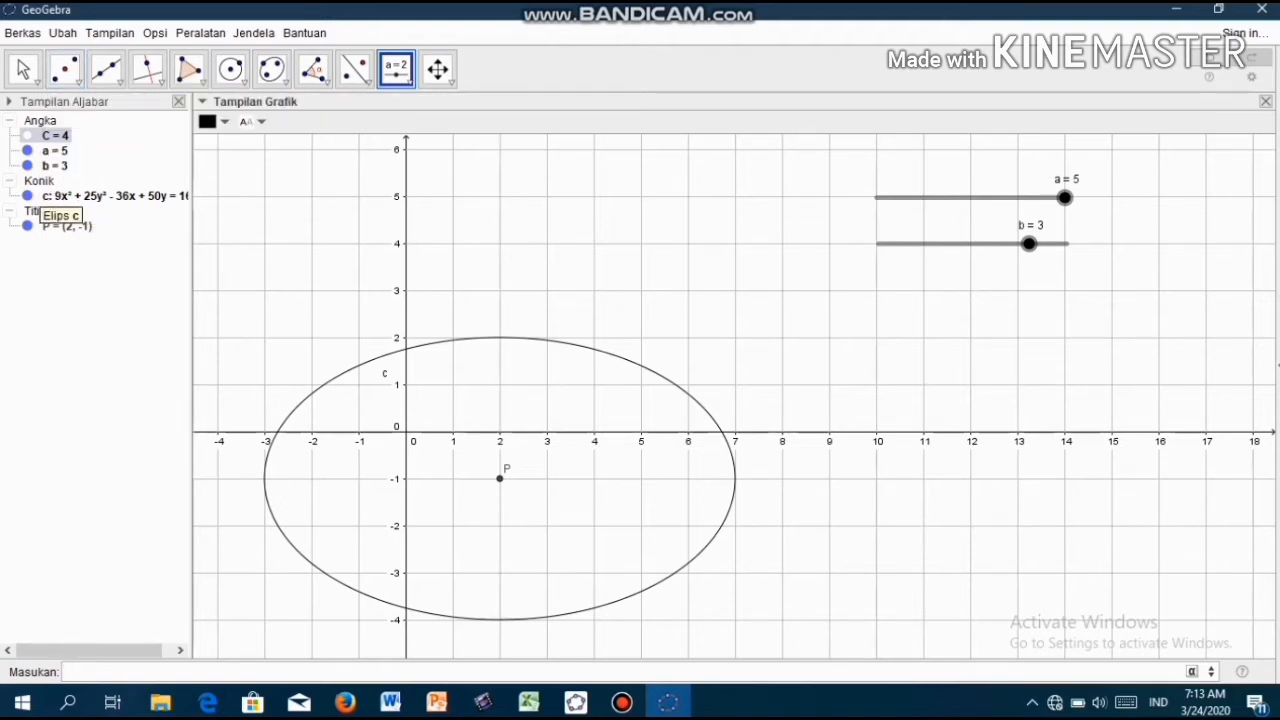
- Rename ellipse c to h
right_click(44, 196)
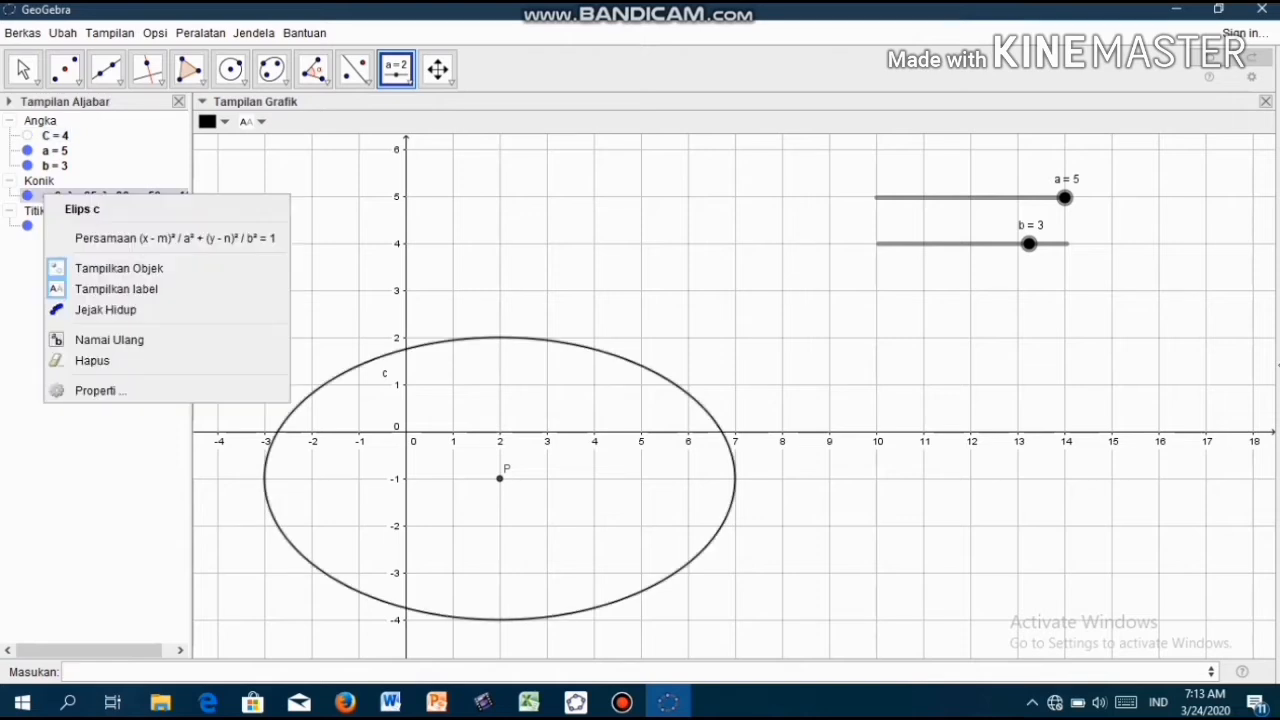
click(109, 340)
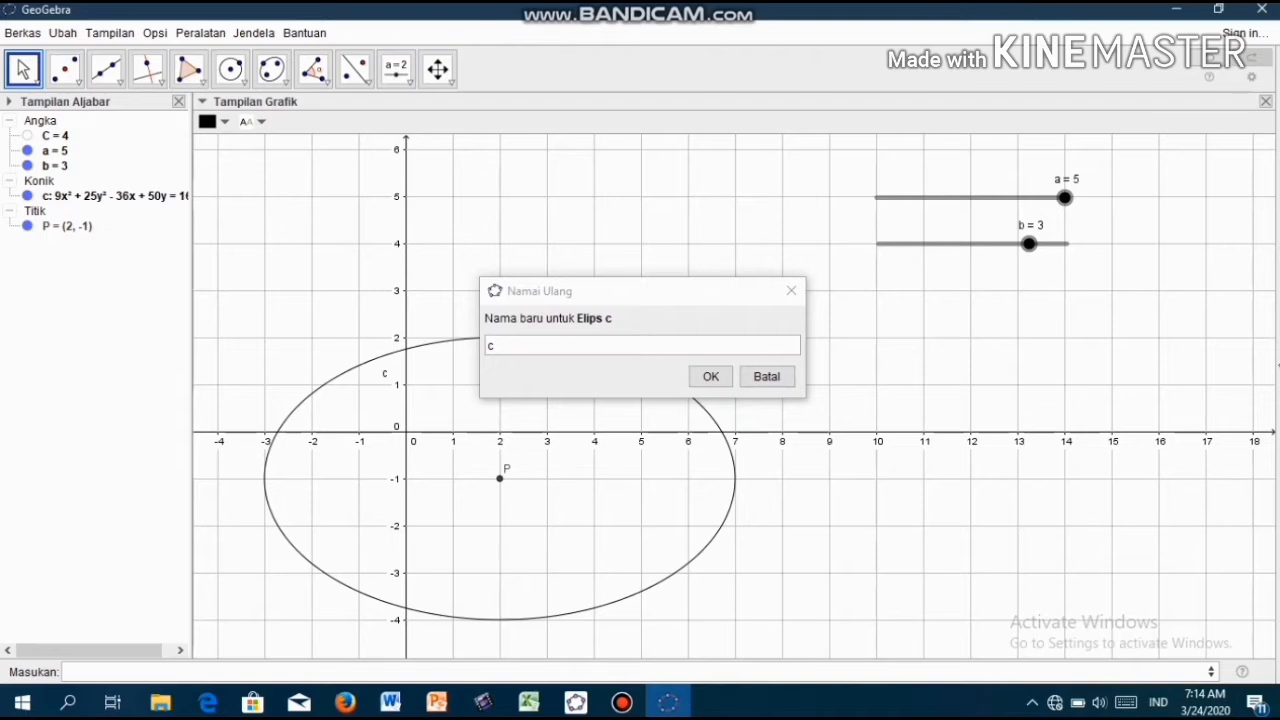
key(BackSpace)
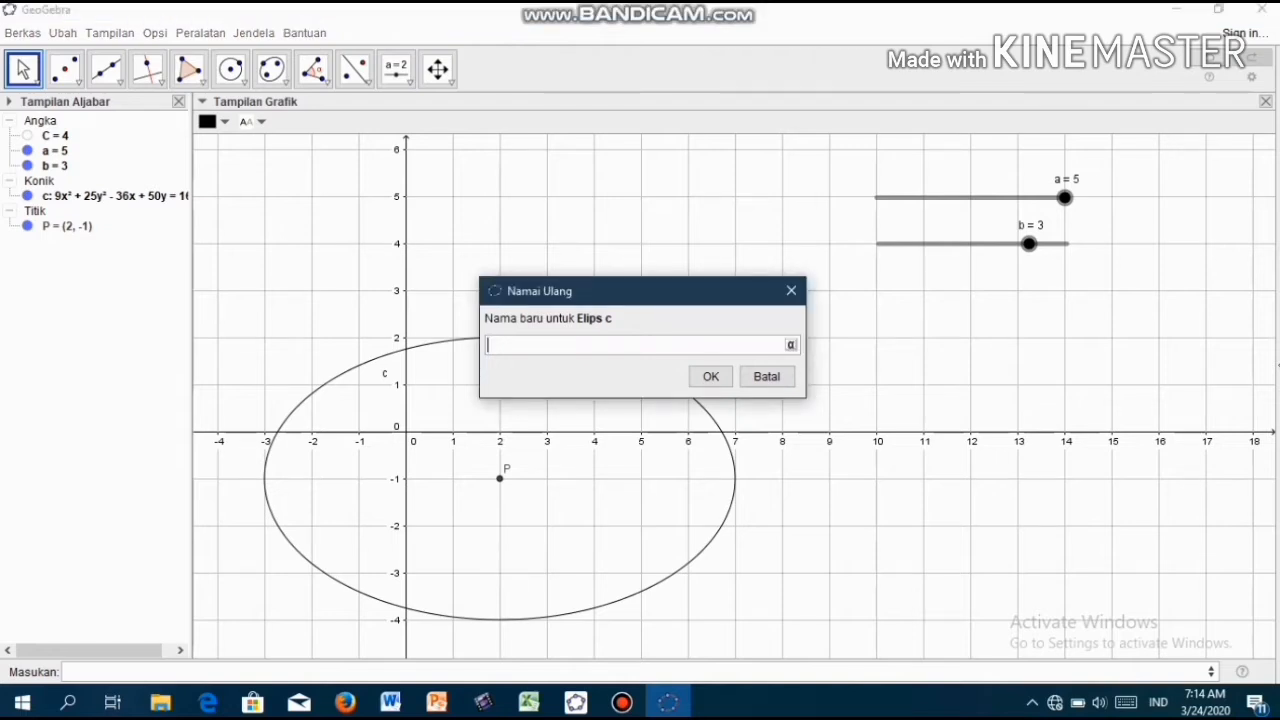
text(h)
key(Return)
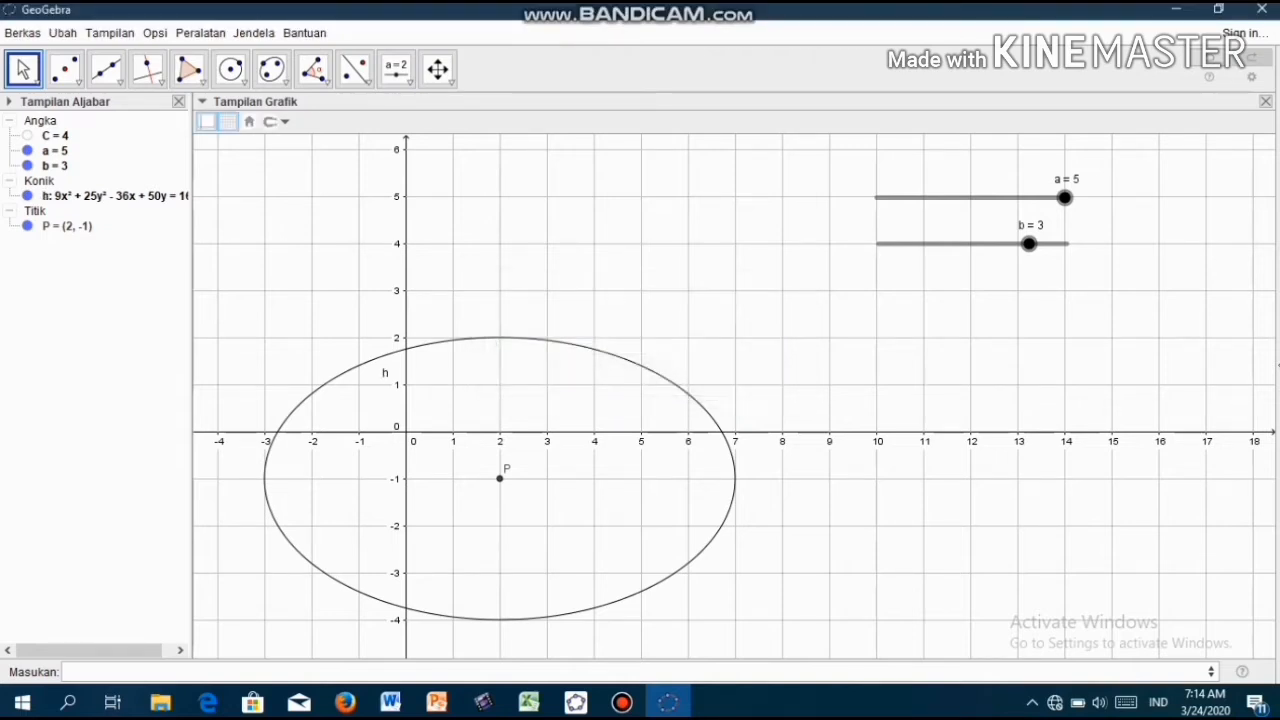
click(1064, 197)
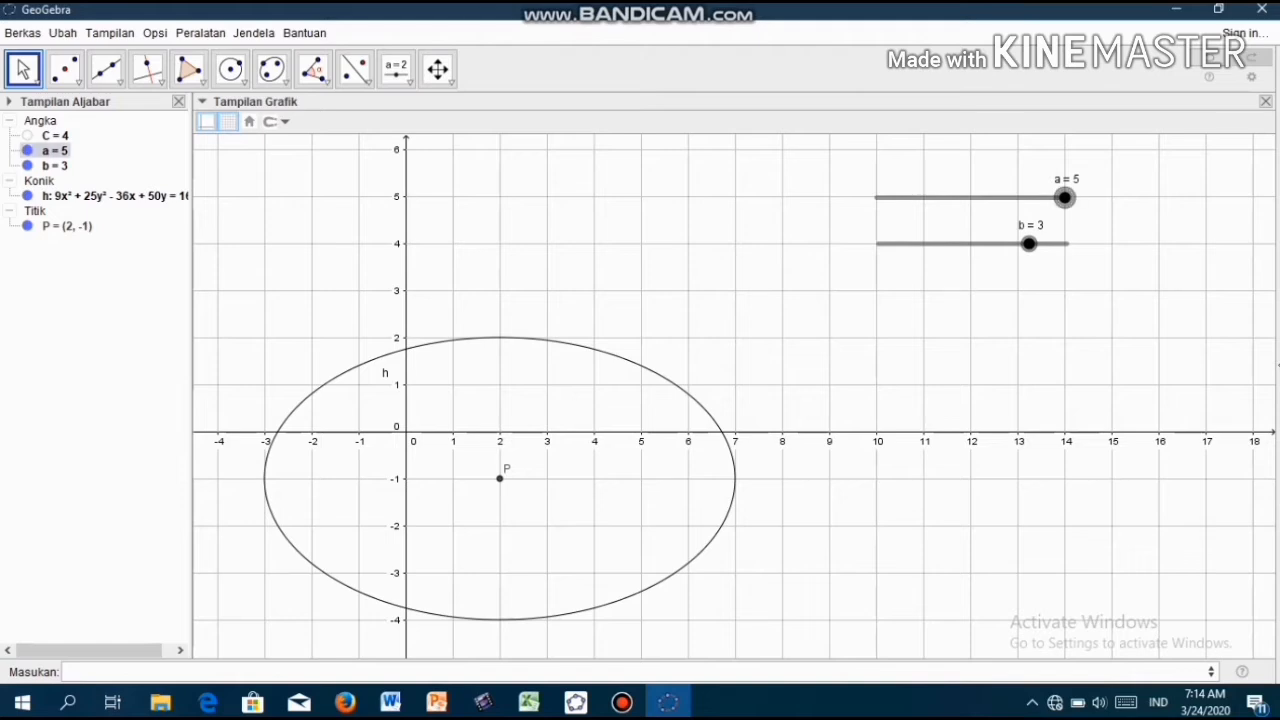
- Rename the number C to lowercase c
click(55, 135)
right_click(47, 137)
click(109, 183)
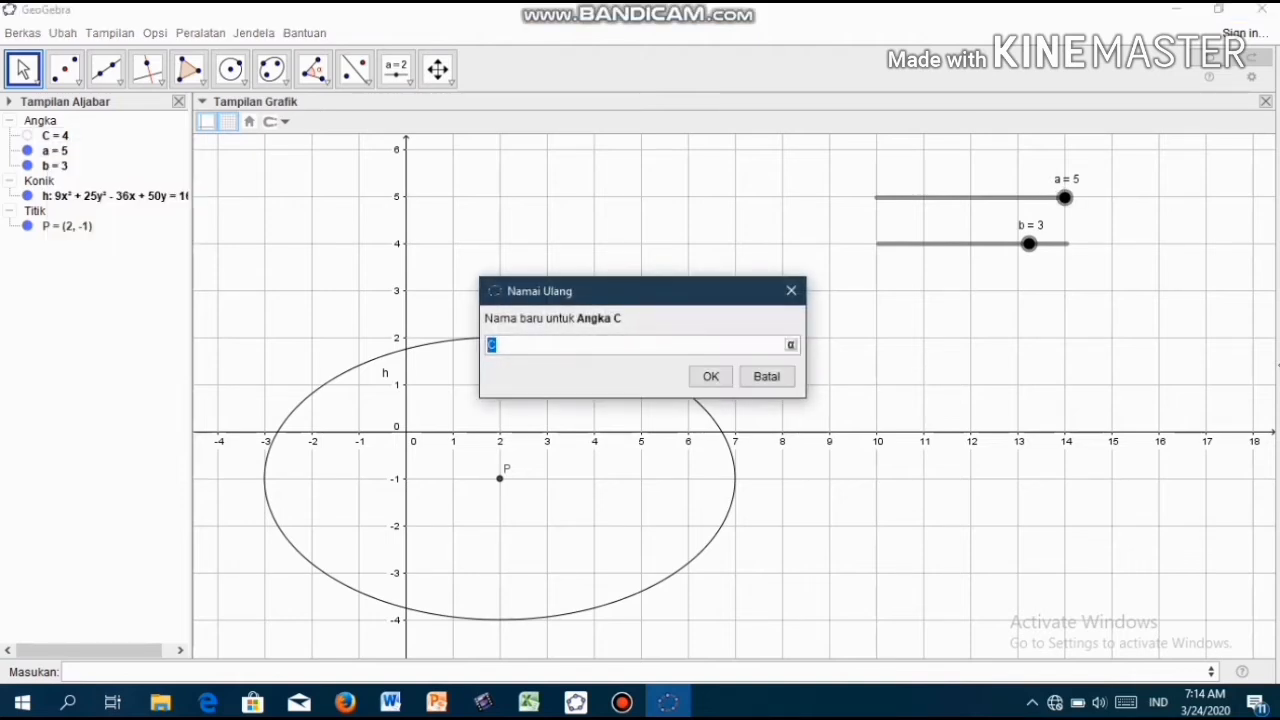
text(c)
key(Return)
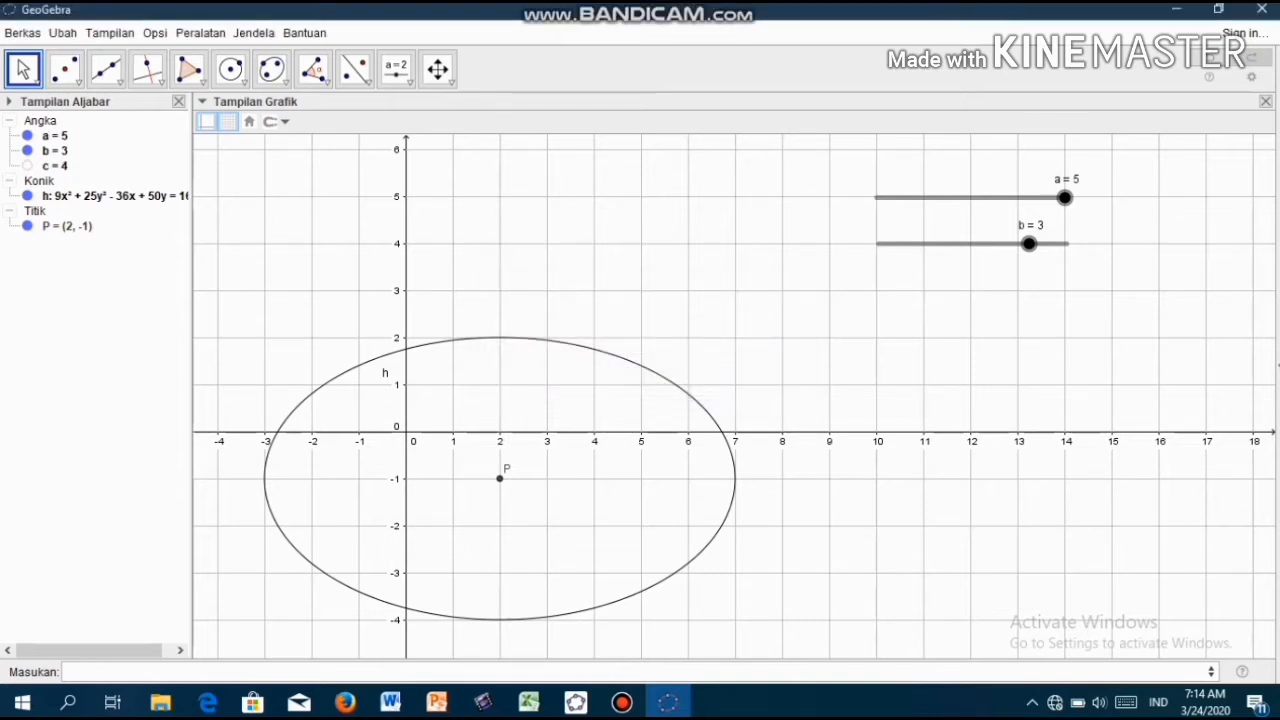
click(41, 121)
click(54, 151)
click(54, 136)
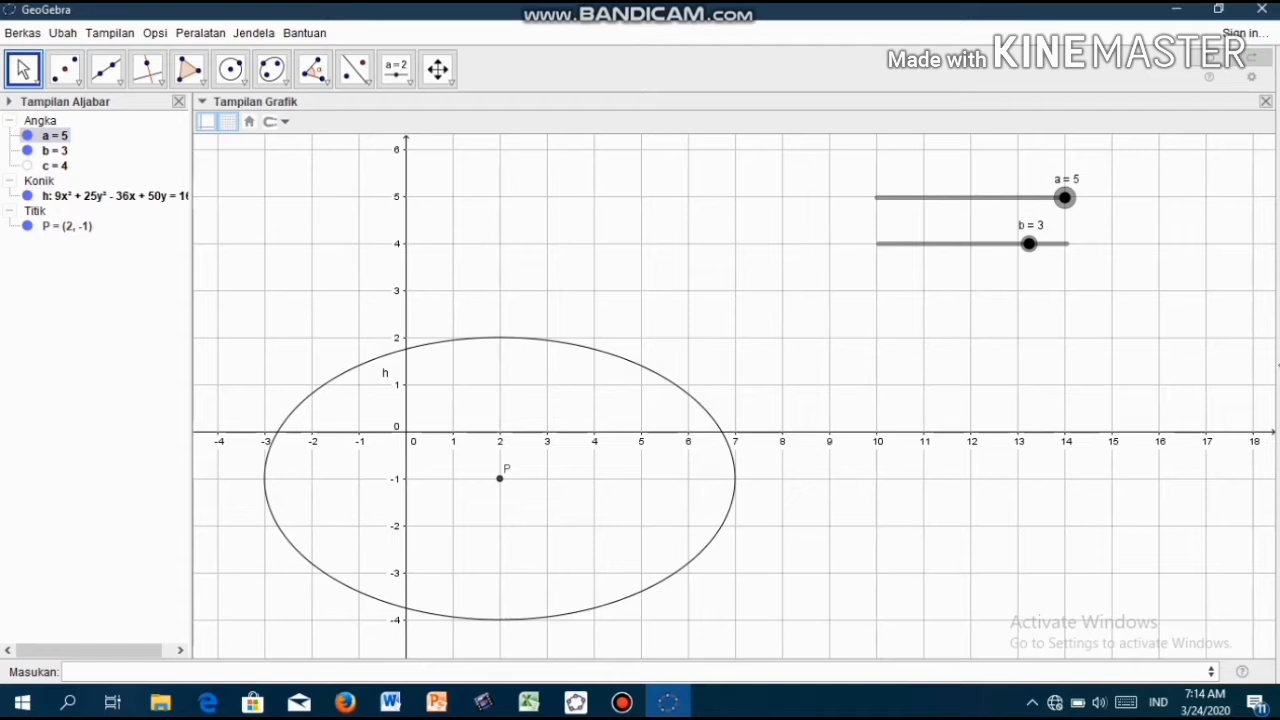
key(Escape)
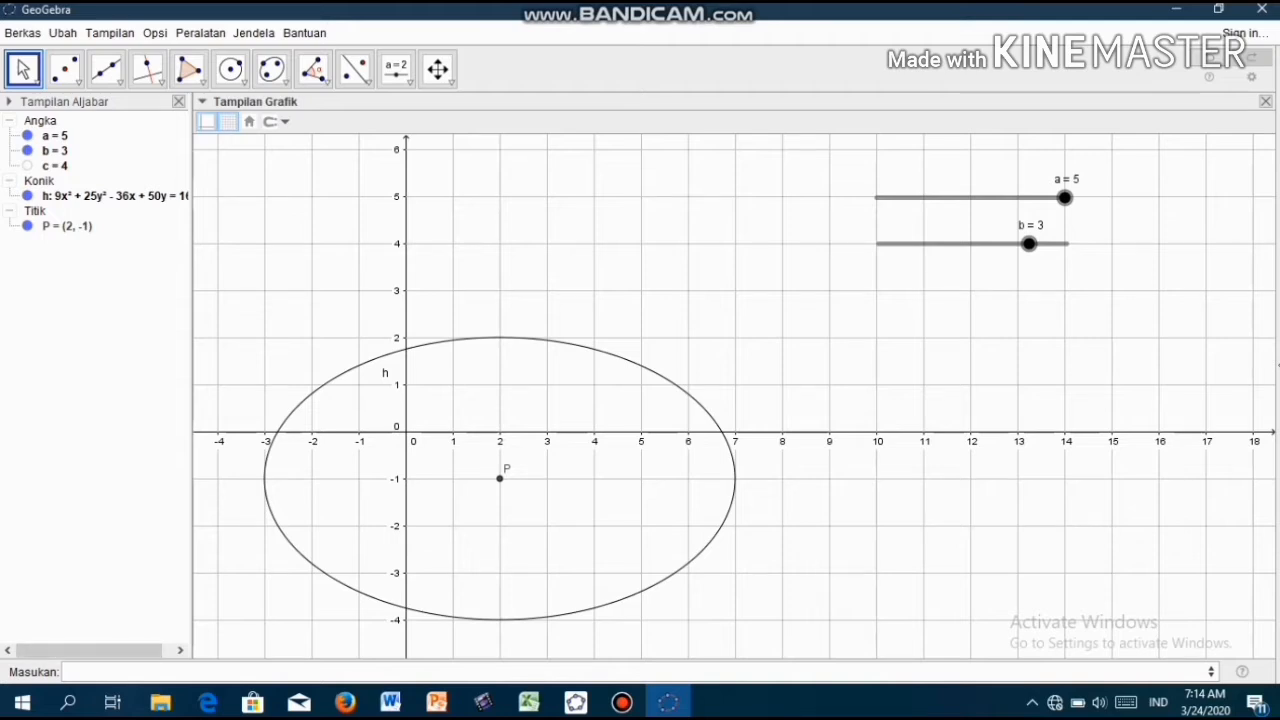
- Create the horizontal line y=-1 through the ellipse's centre
click(70, 672)
text(y=)
text(-1)
key(Return)
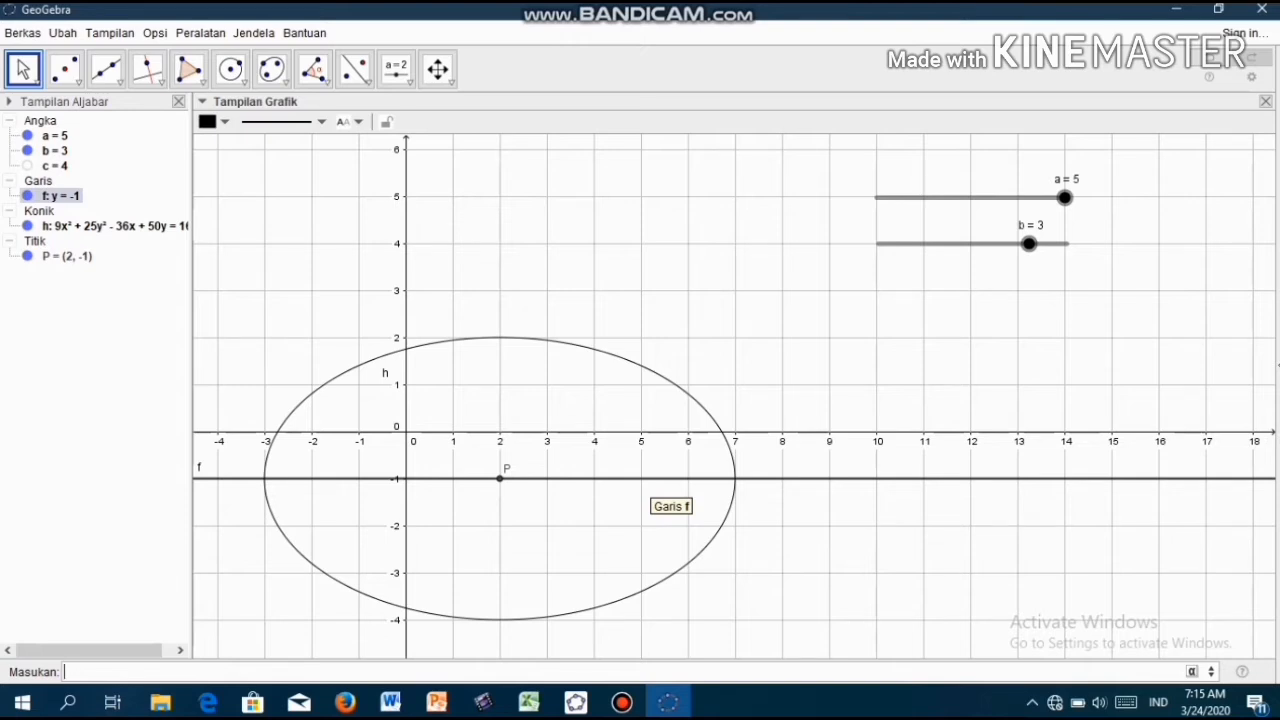
- Rename the line y = -1 to x' and colour it red (255, 0, 0) in its properties
right_click(651, 478)
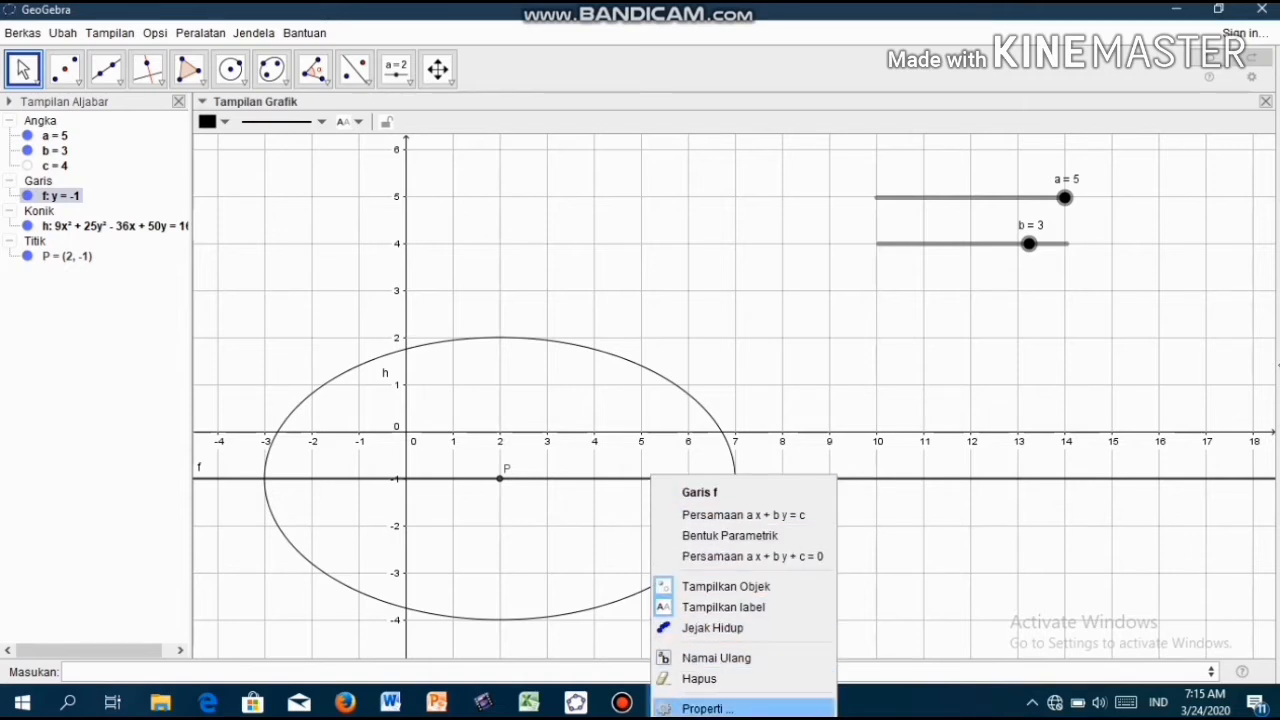
click(705, 708)
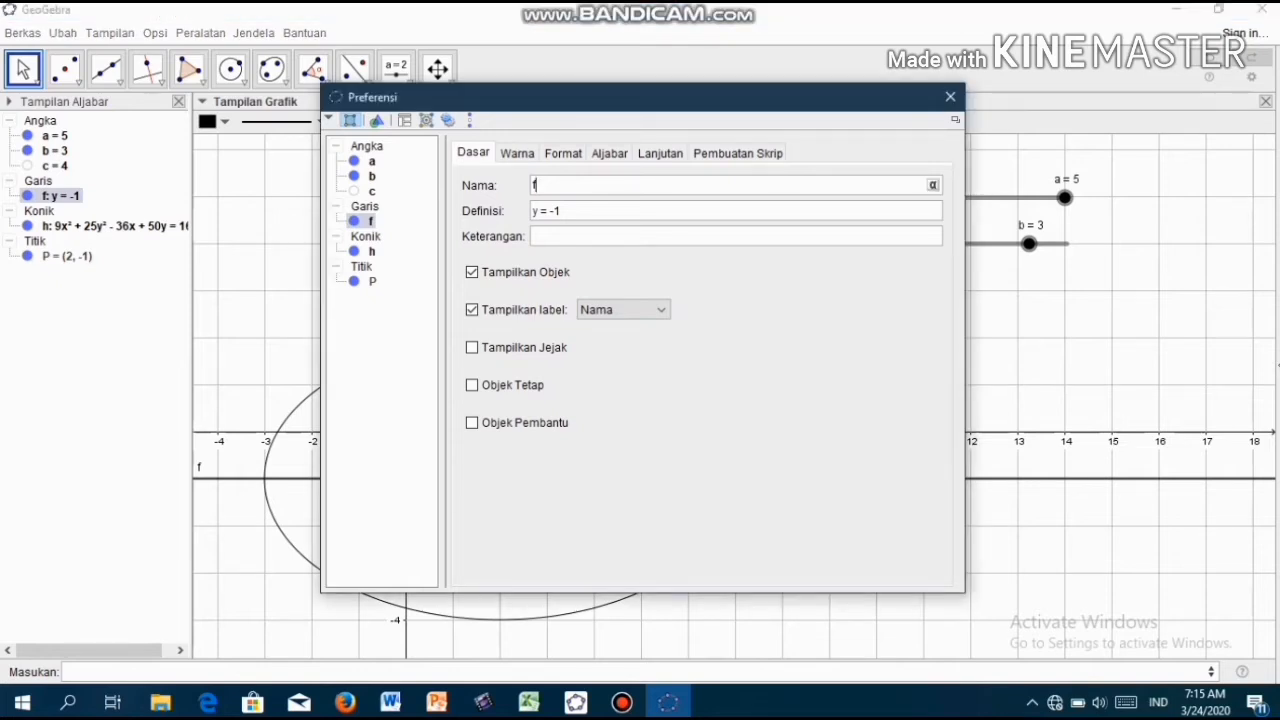
text(x')
click(517, 153)
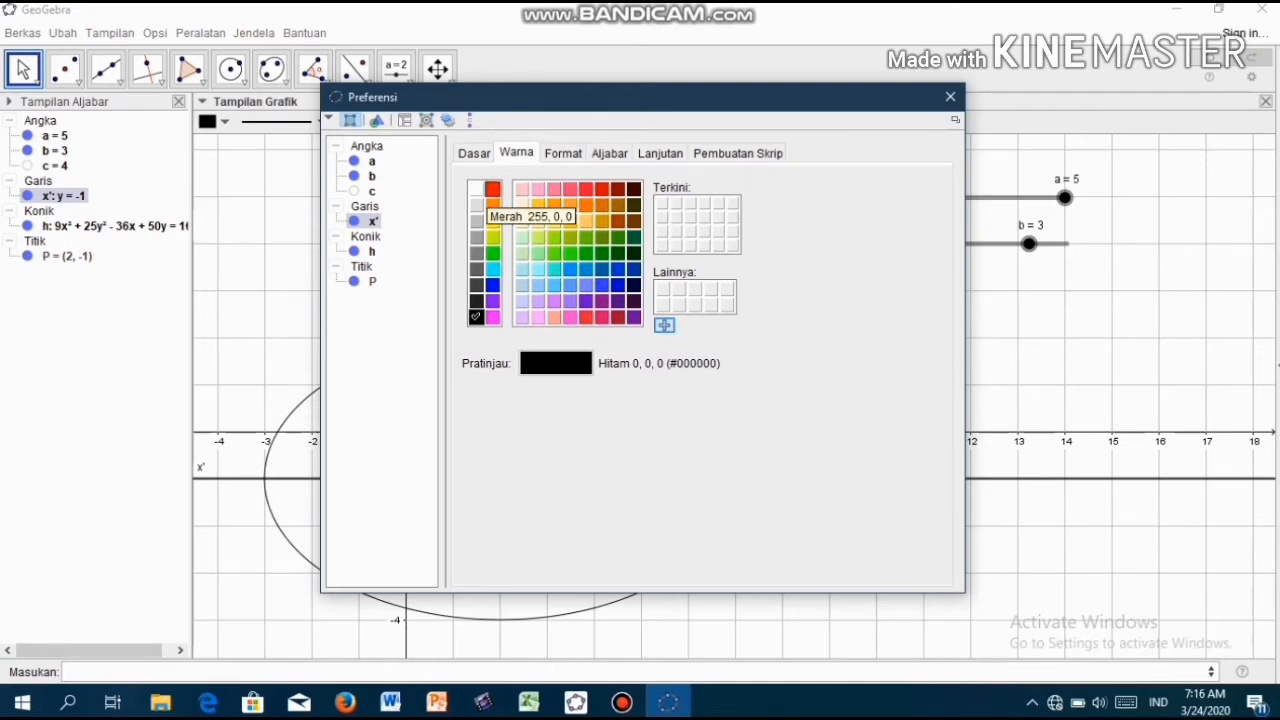
click(492, 189)
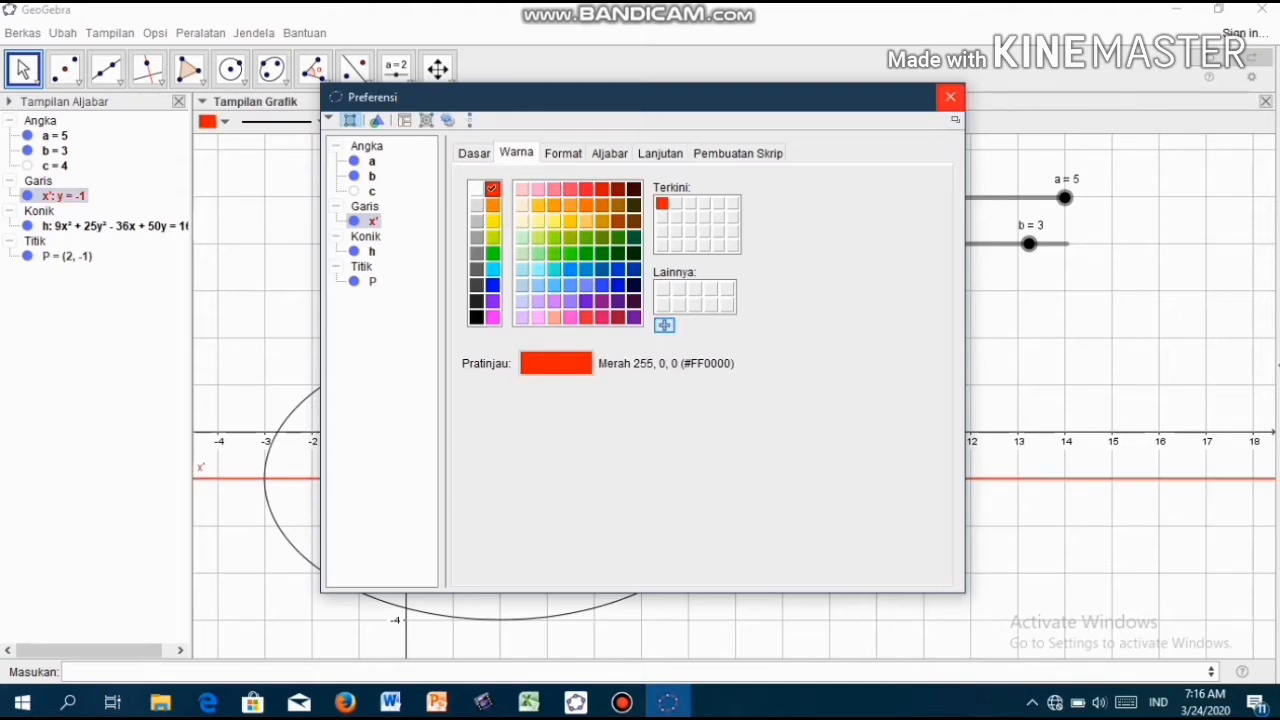
click(950, 96)
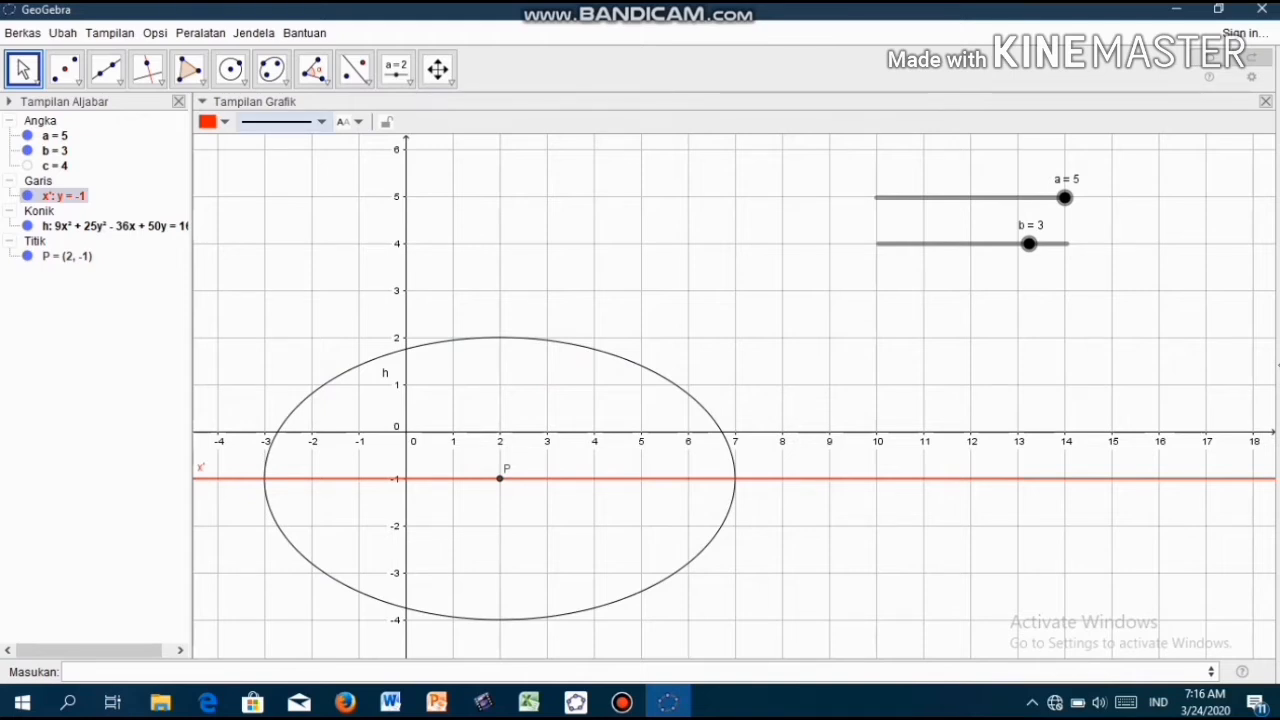
- Give line x' the long-dash line style and deselect it
click(284, 121)
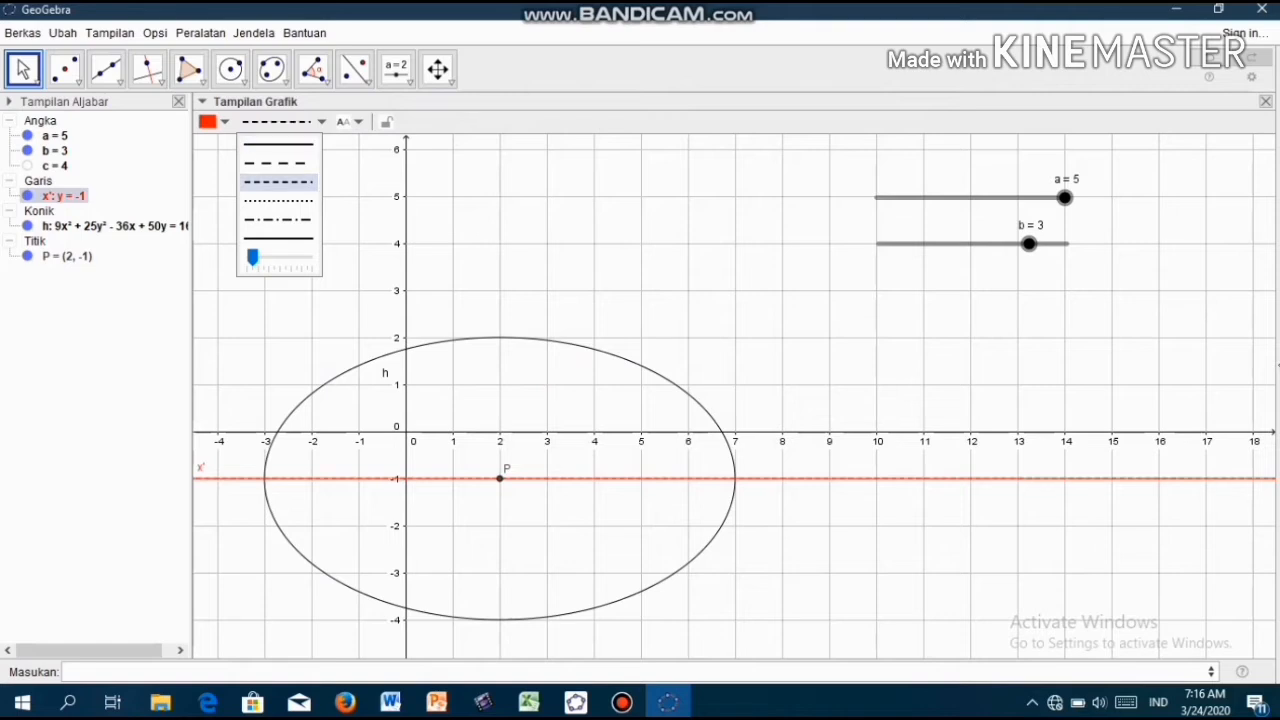
click(278, 162)
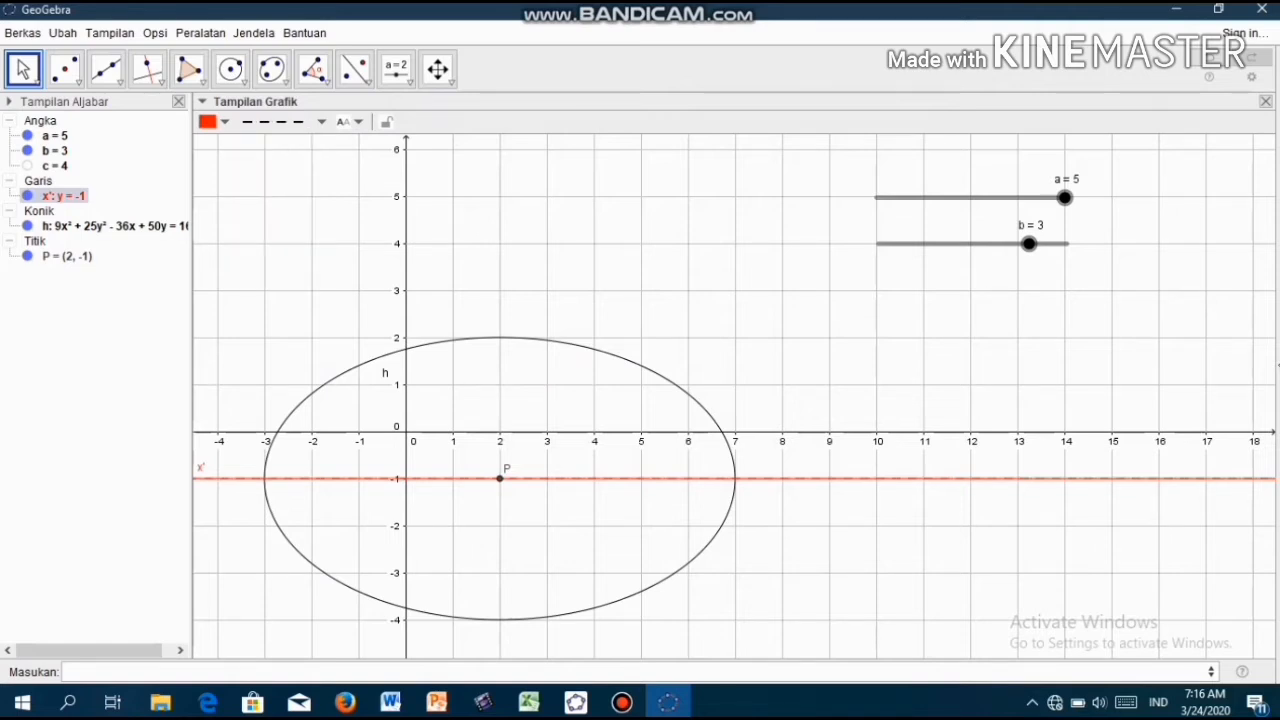
key(Escape)
- Create the vertical line x=2 through the ellipse's centre
drag(820, 330, 925, 333)
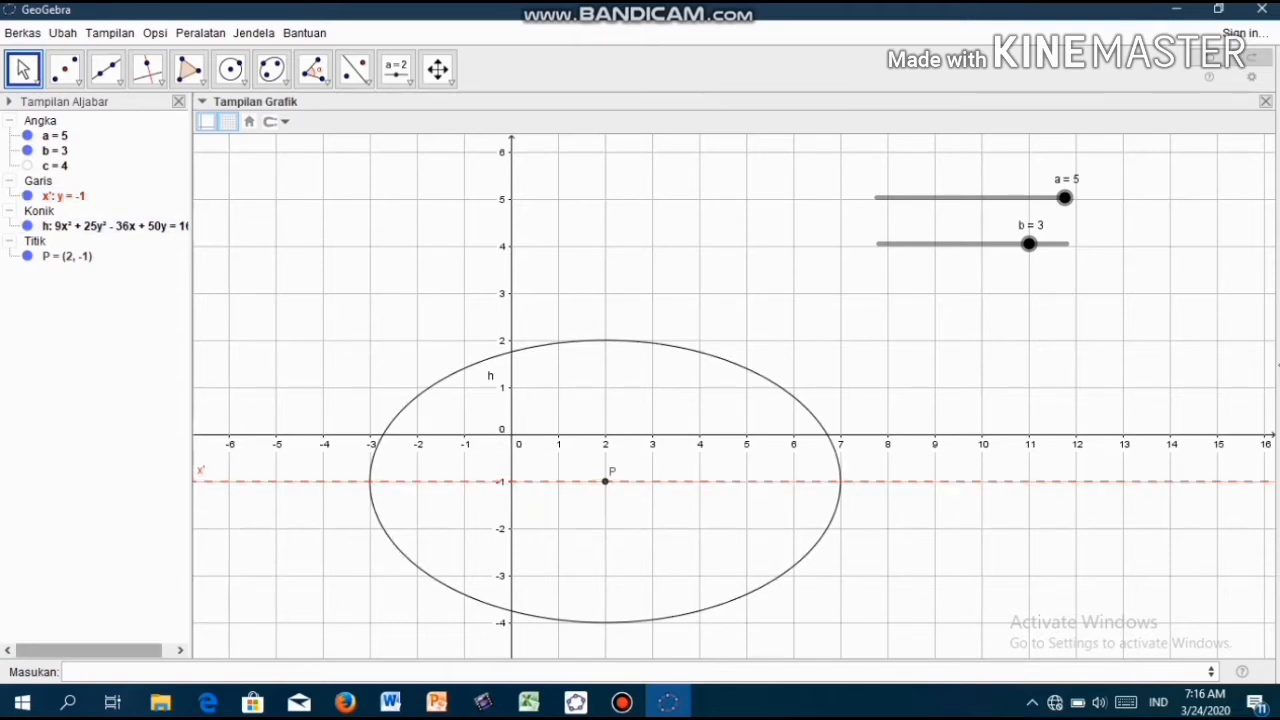
click(118, 672)
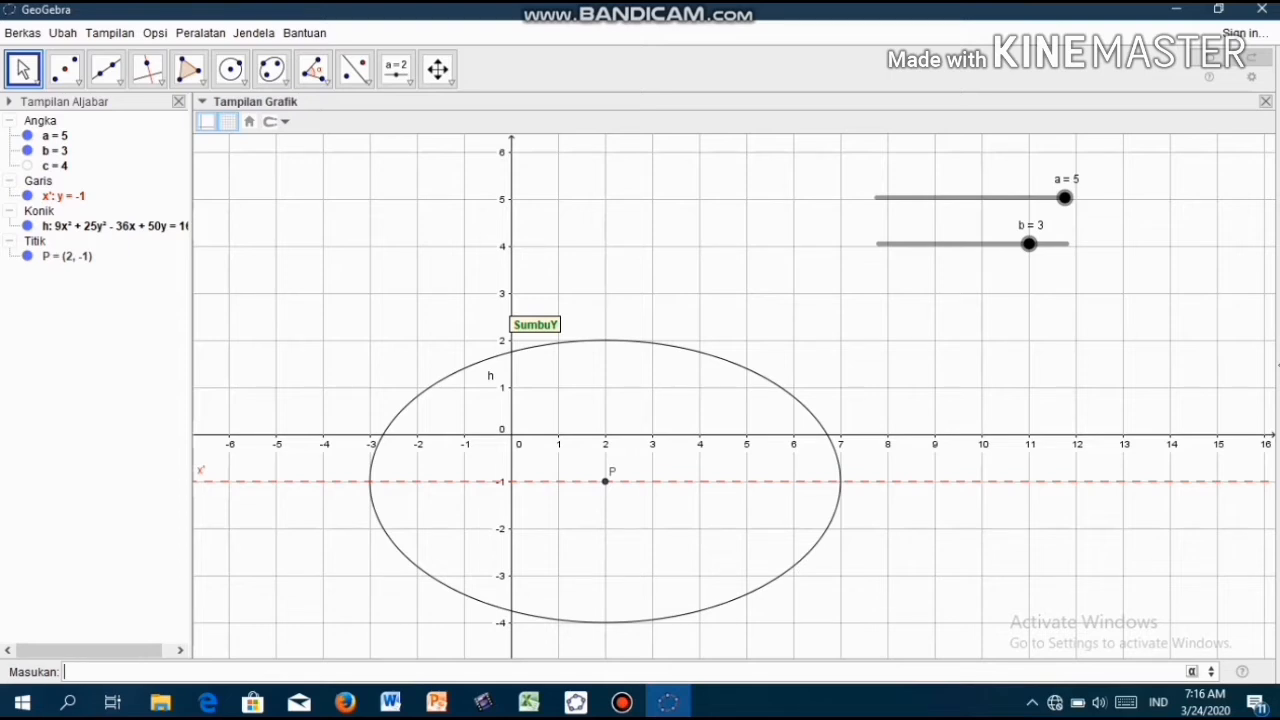
text(x)
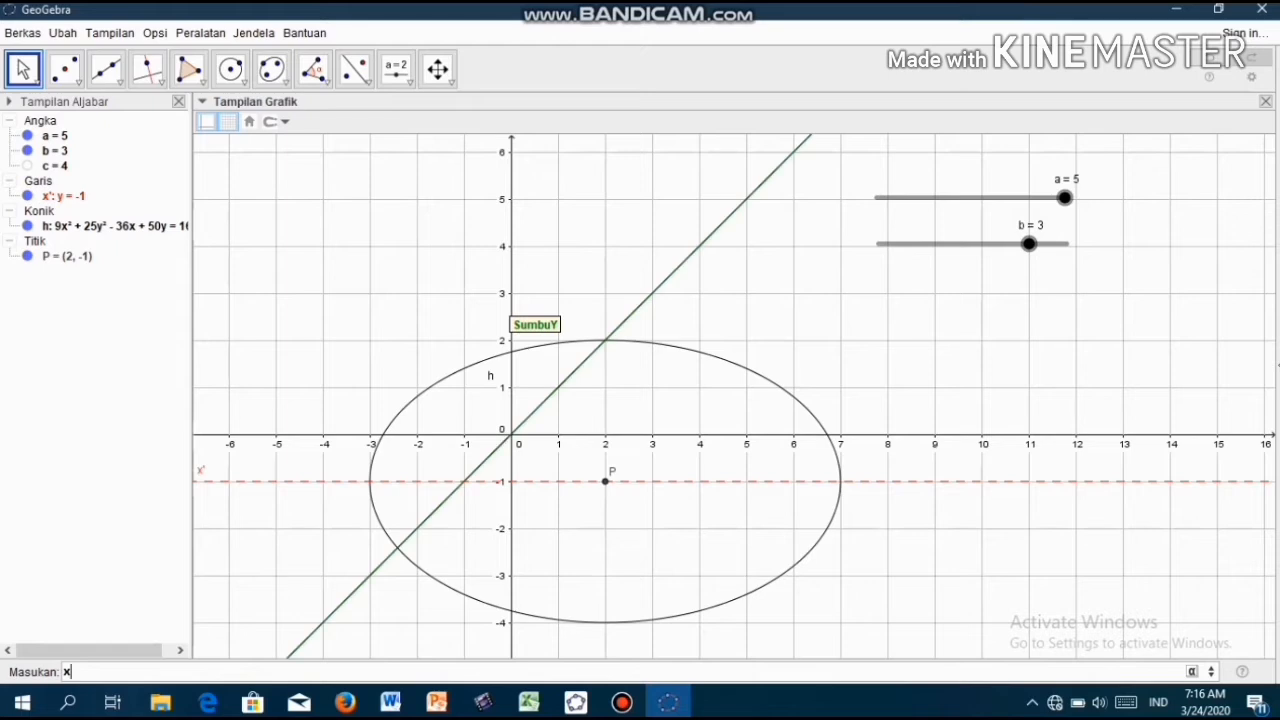
text(=2)
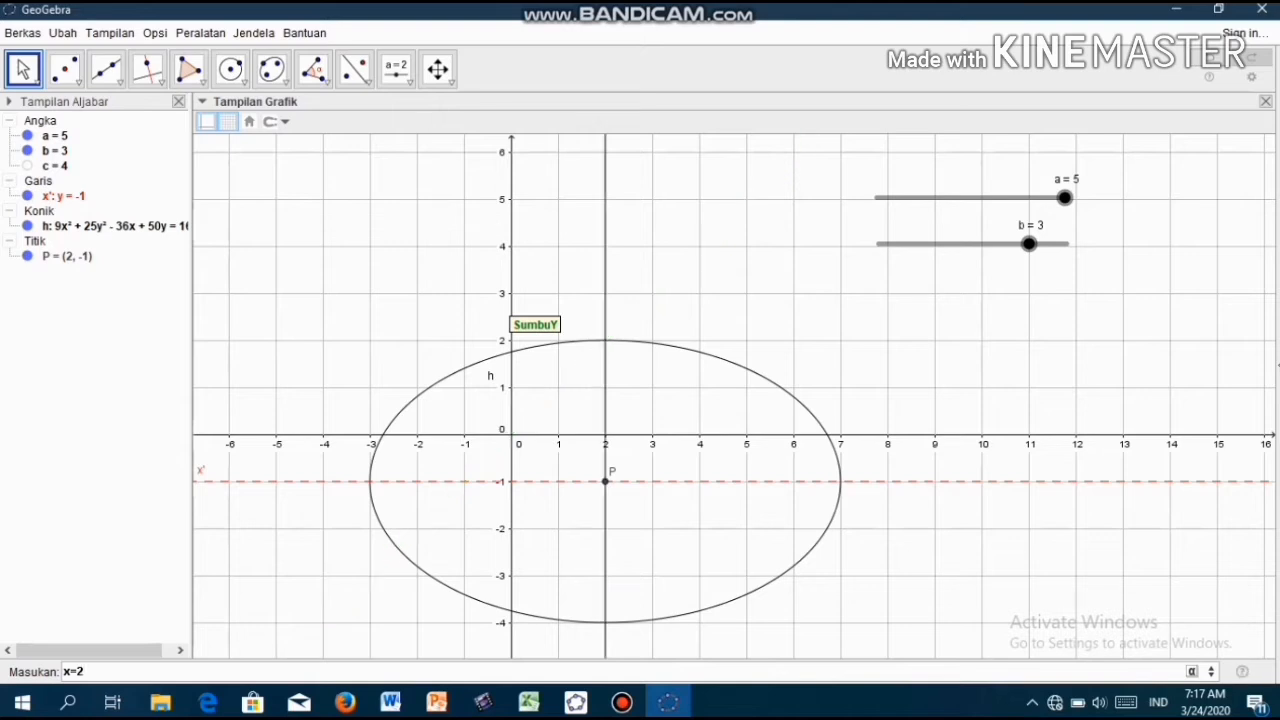
key(Return)
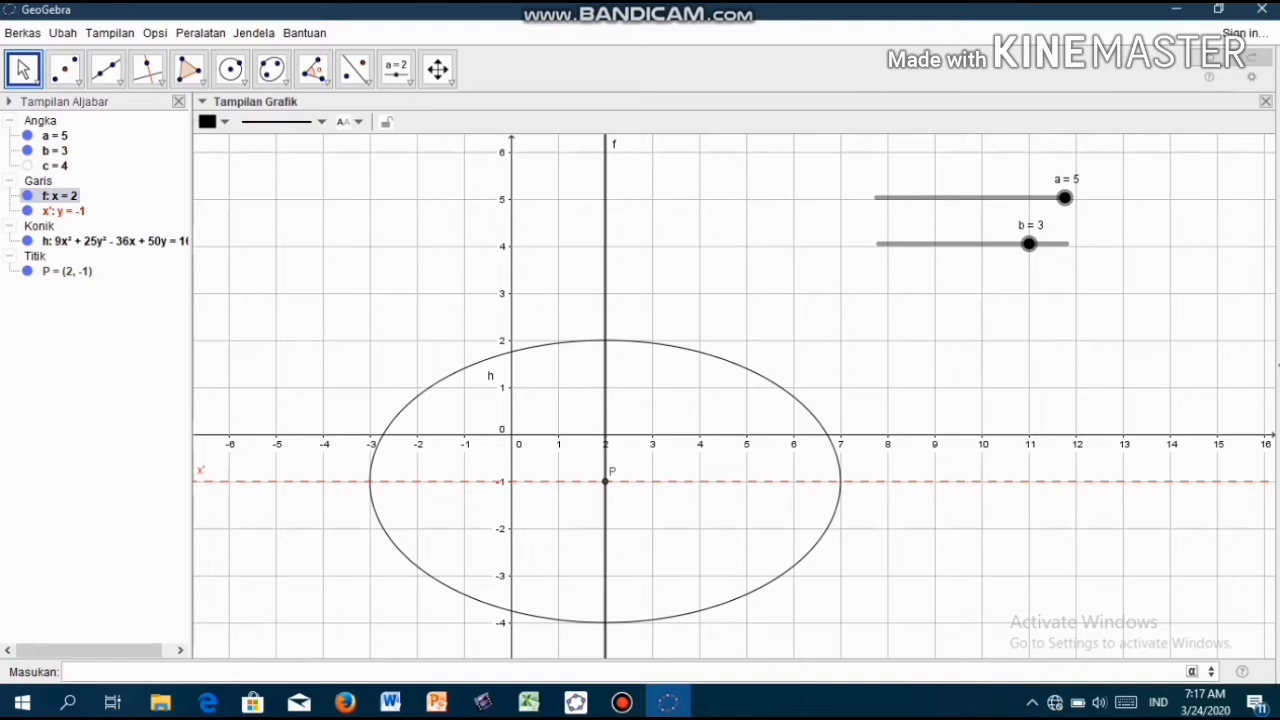
- Format the line x = 2 as a blue dashed line and rename it y'
right_click(605, 216)
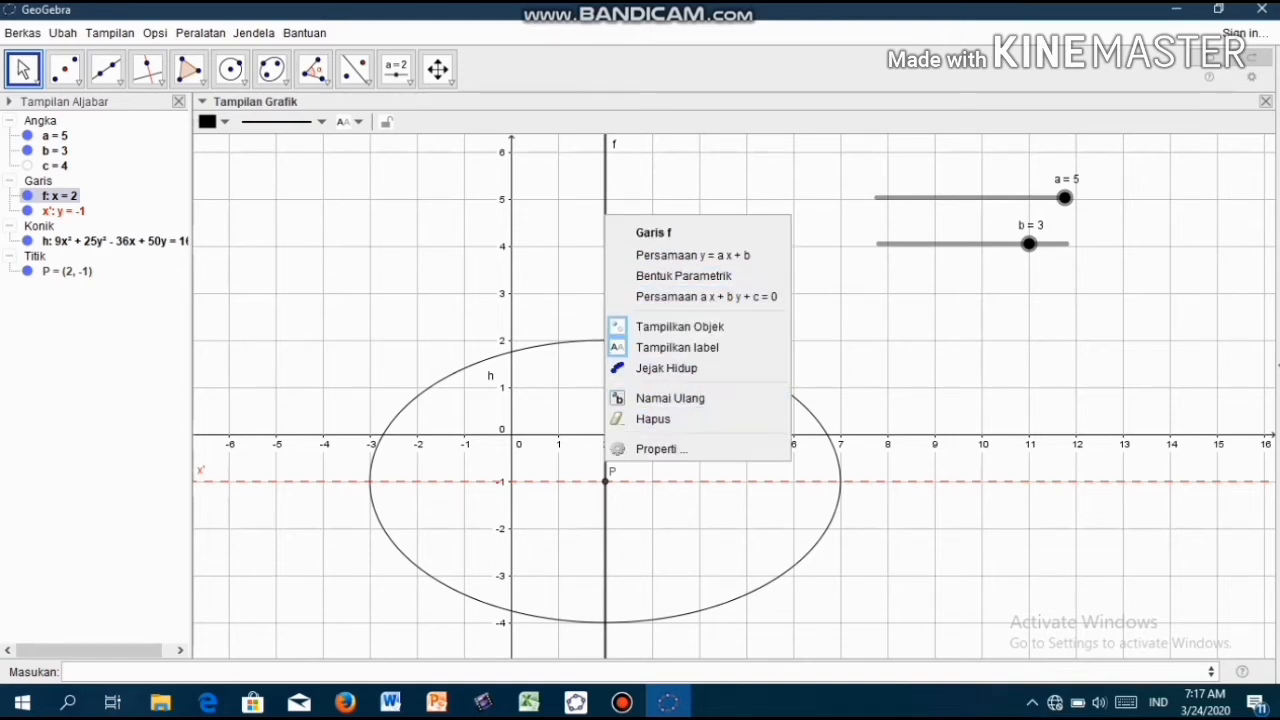
click(660, 449)
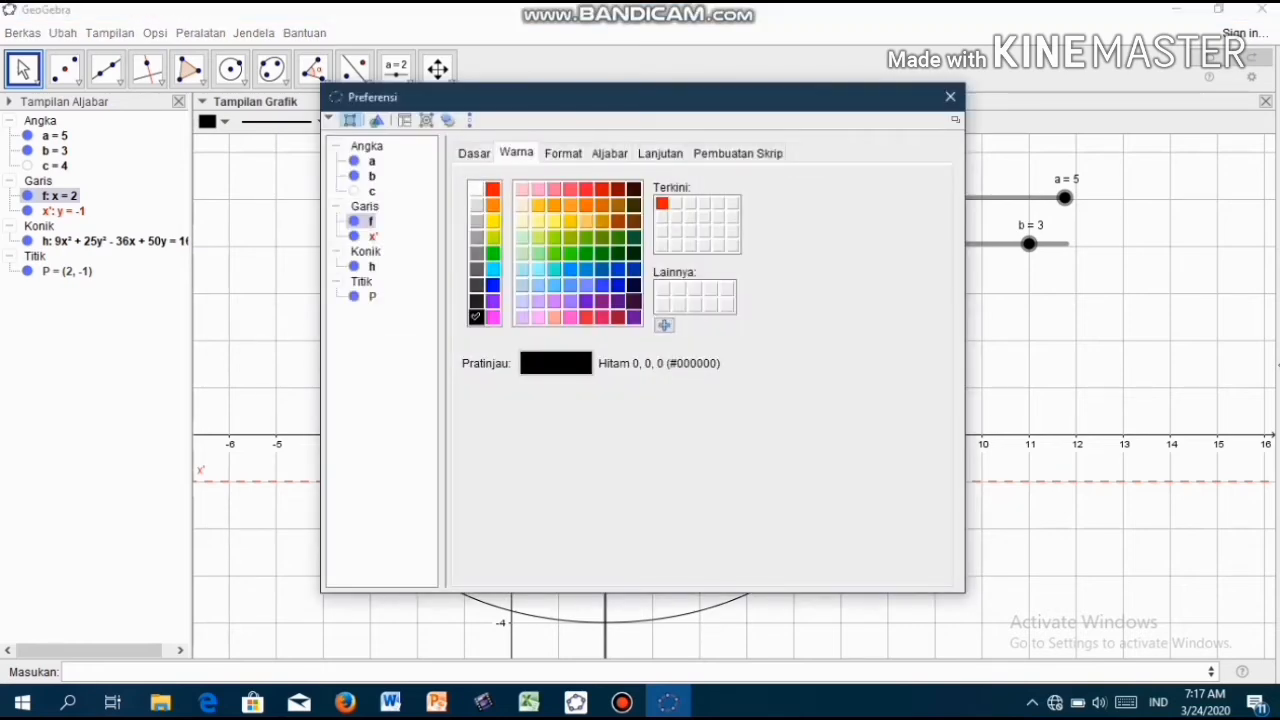
click(617, 285)
click(474, 152)
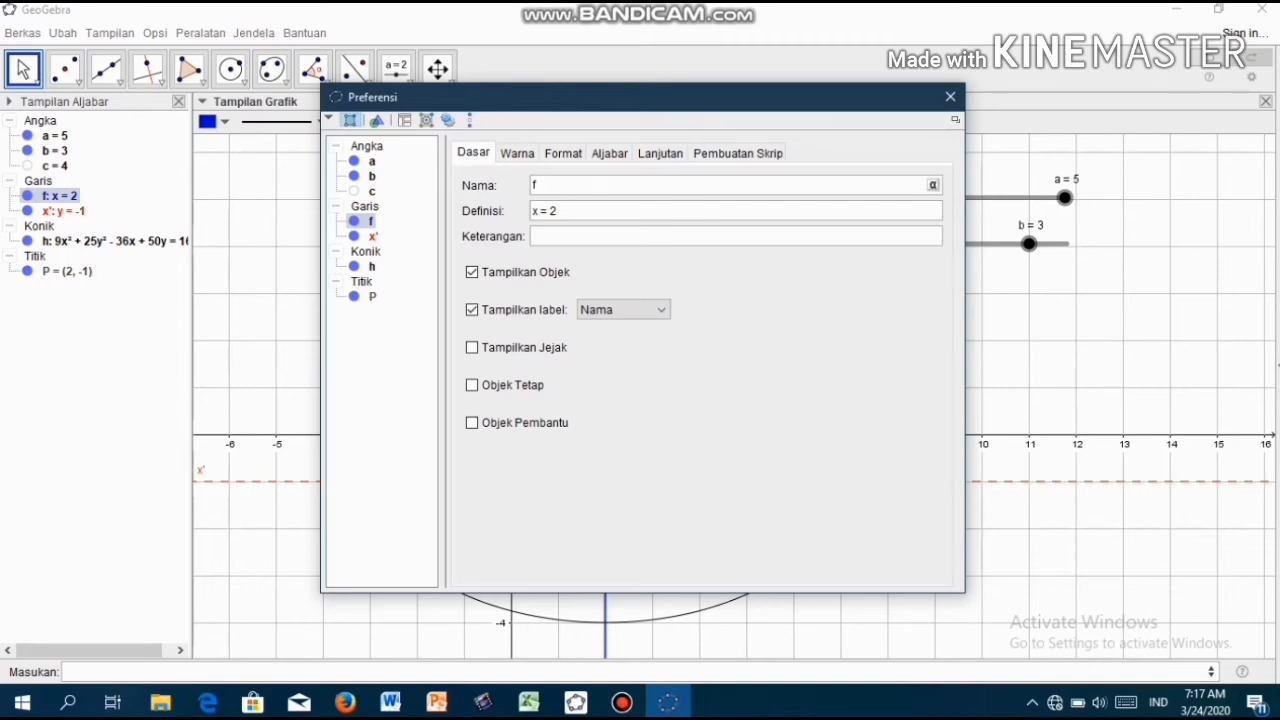
key(BackSpace)
text(y')
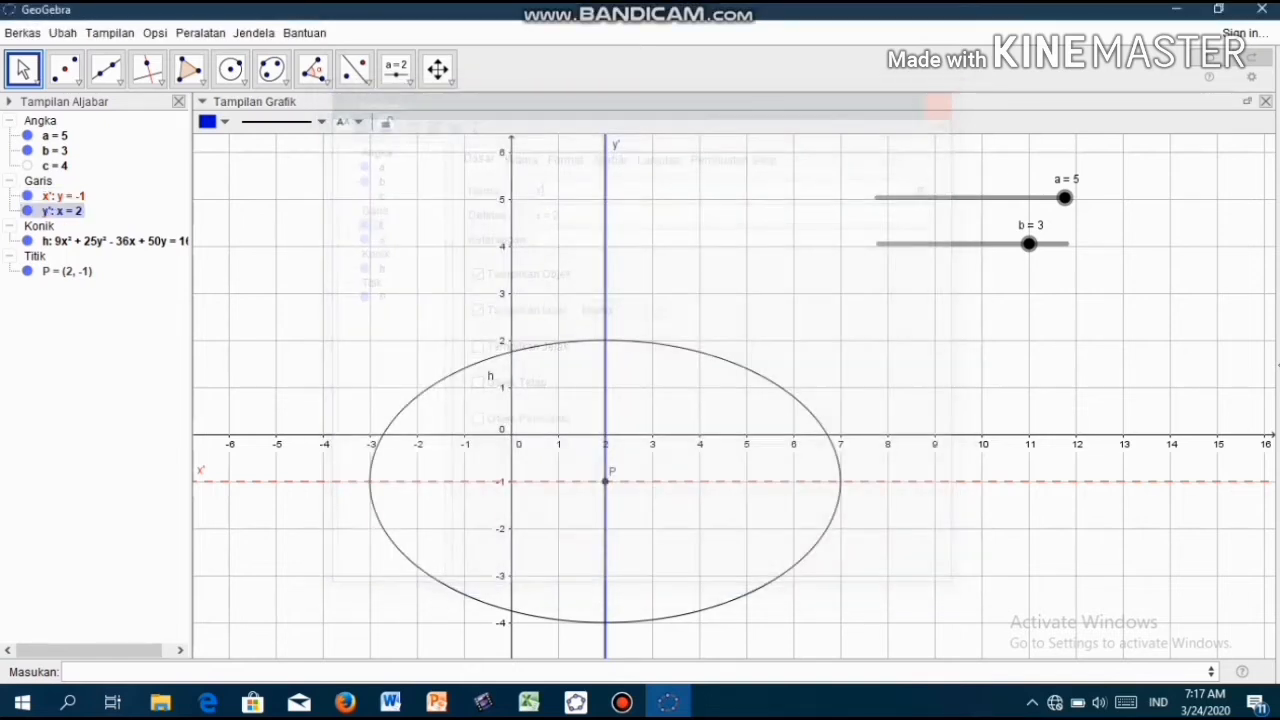
click(950, 96)
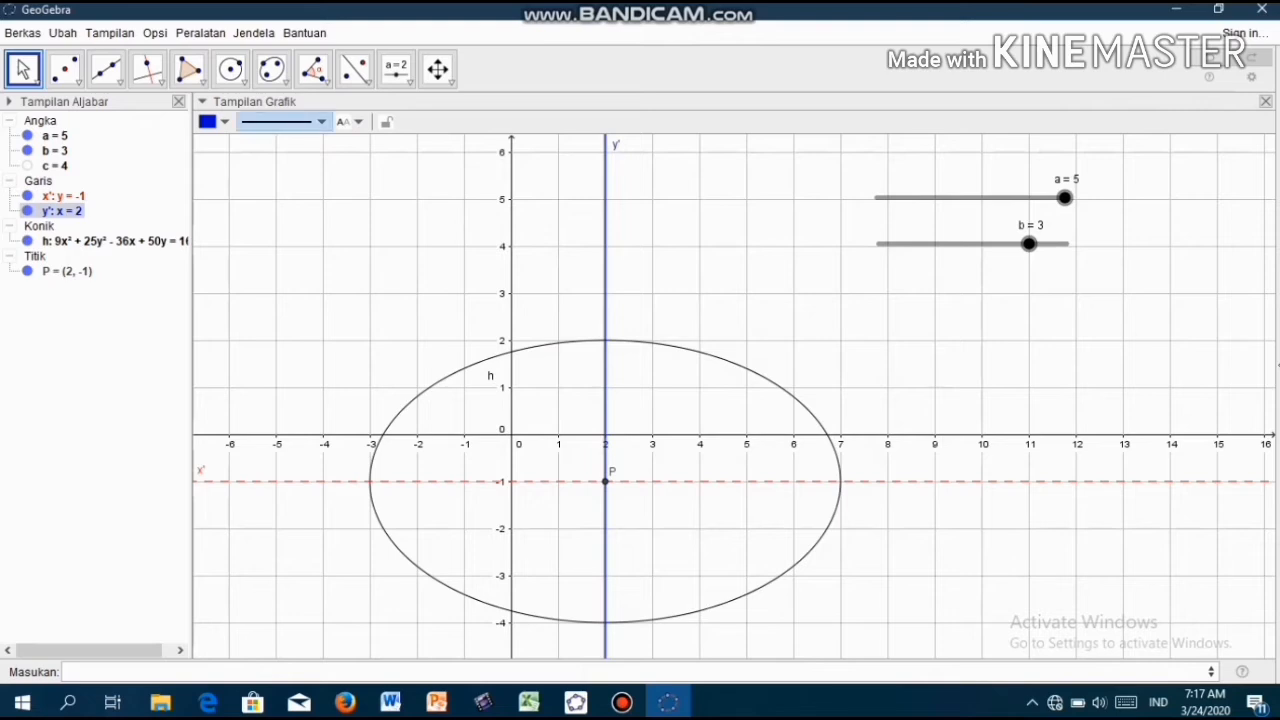
click(283, 121)
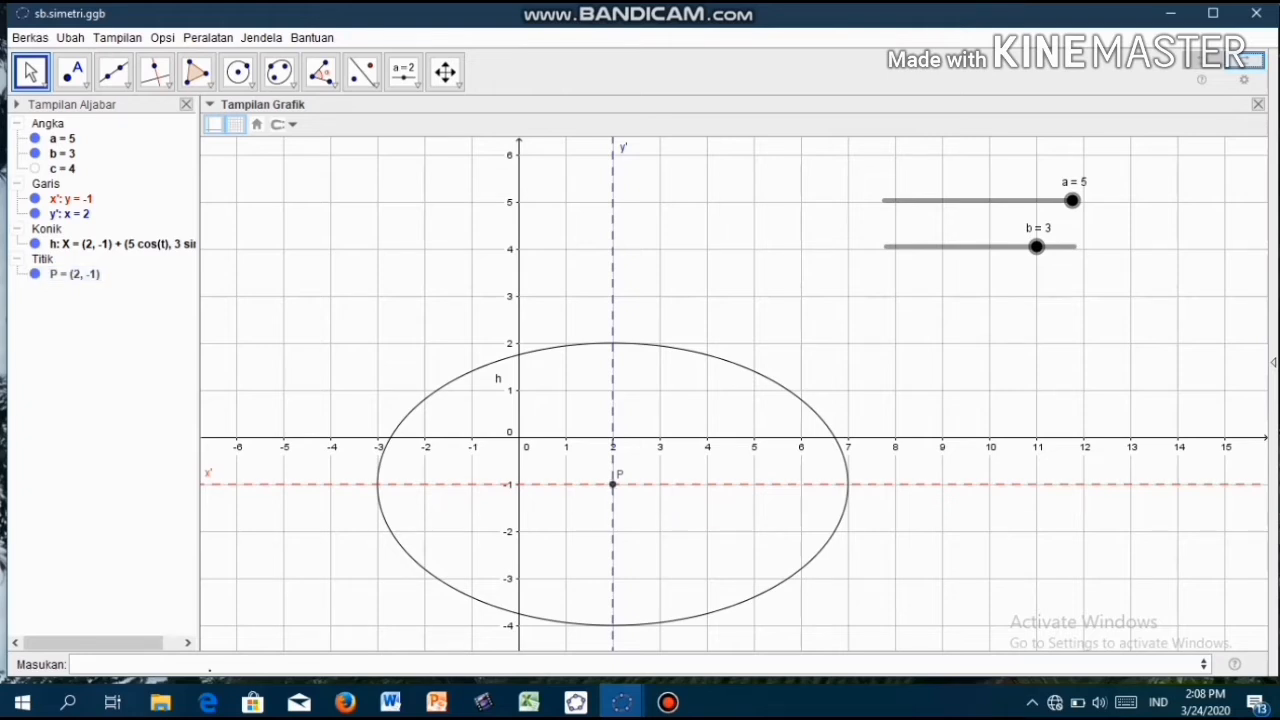
- Define the ellipse's major-axis vertex A=(2+a,-1)
click(78, 664)
text(A)
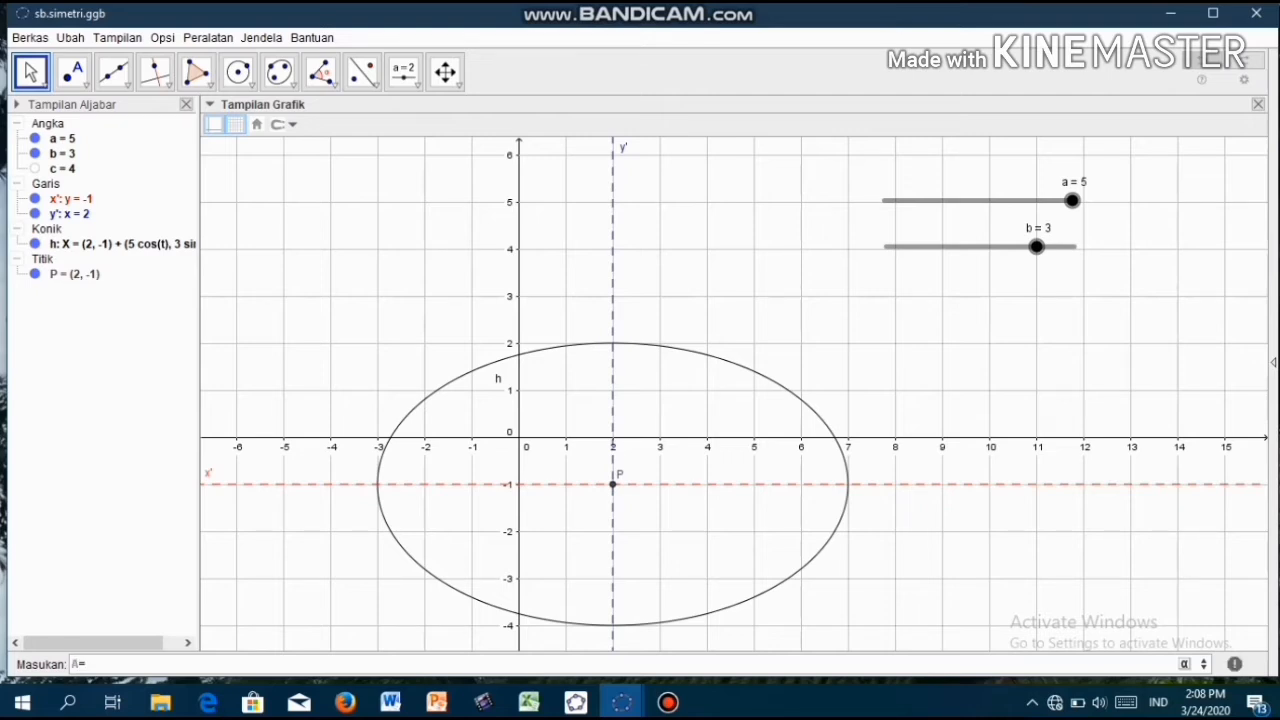
text(=(2+a,-1)
key(Return)
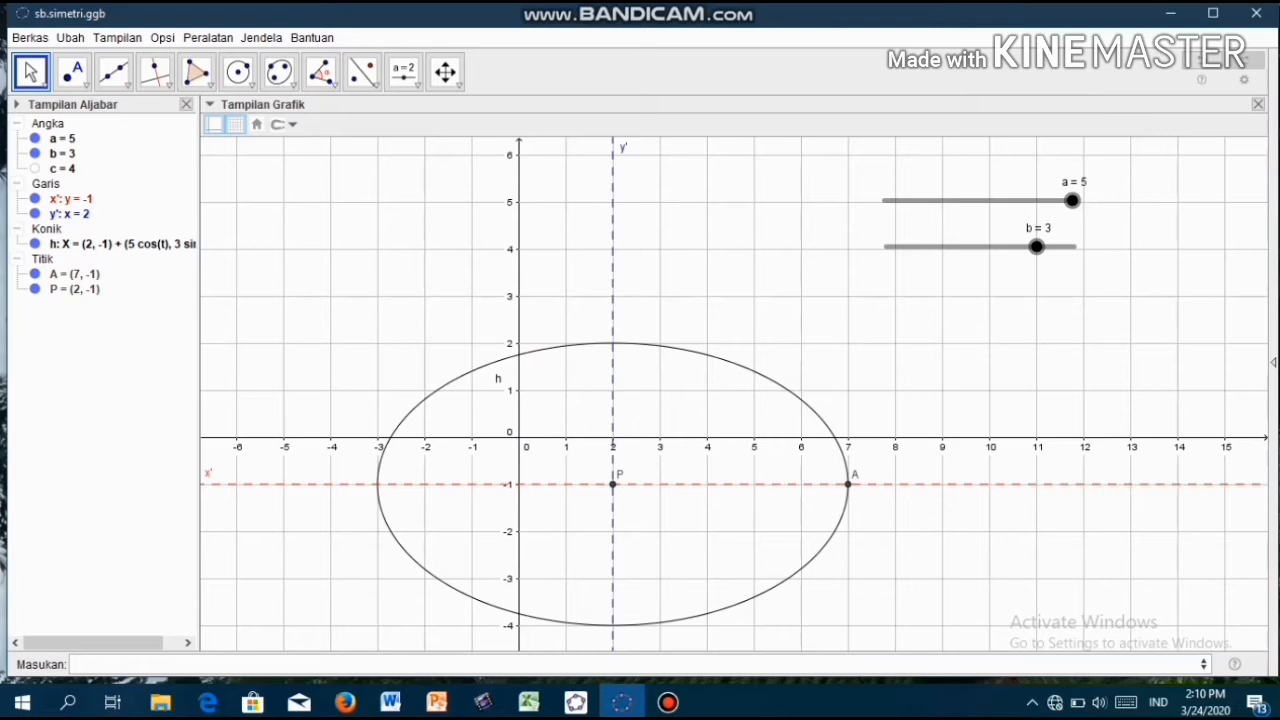
- Define the opposite major-axis vertex A'=(-a+2,-1)
click(72, 664)
text(A)
text(')
text(+)
key(BackSpace)
text(=(-a+)
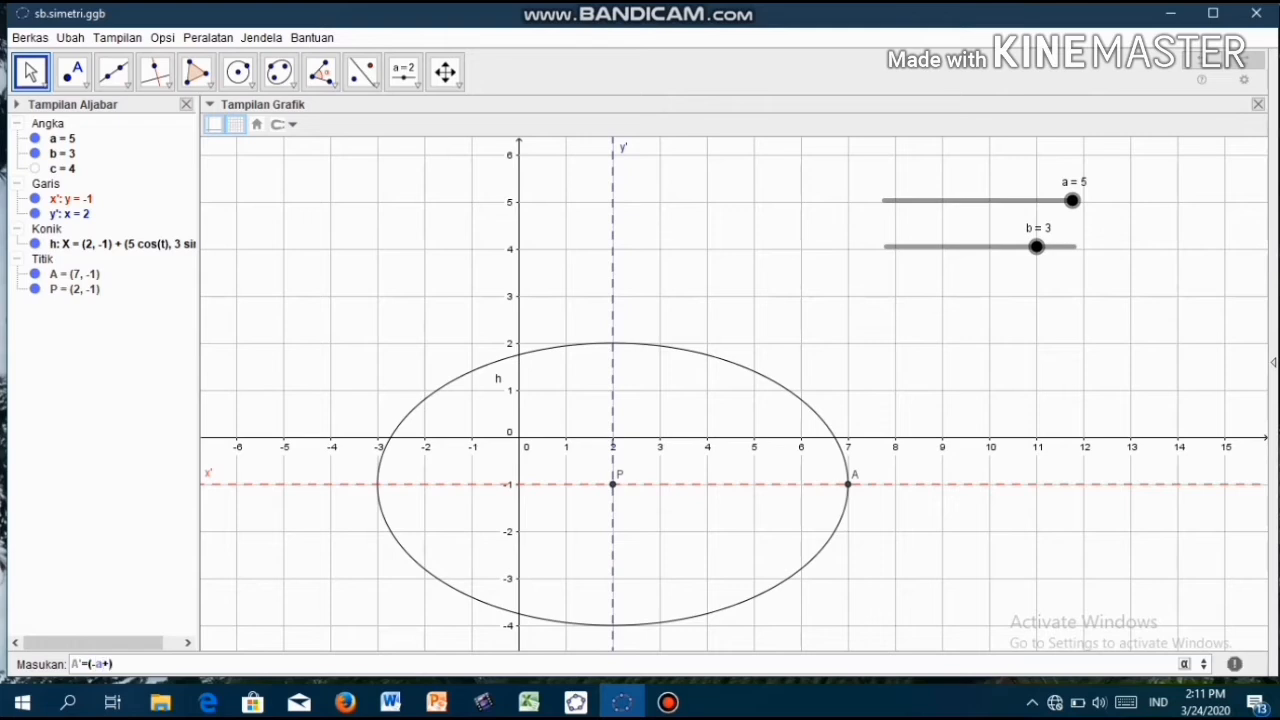
text(2,-1)
key(Return)
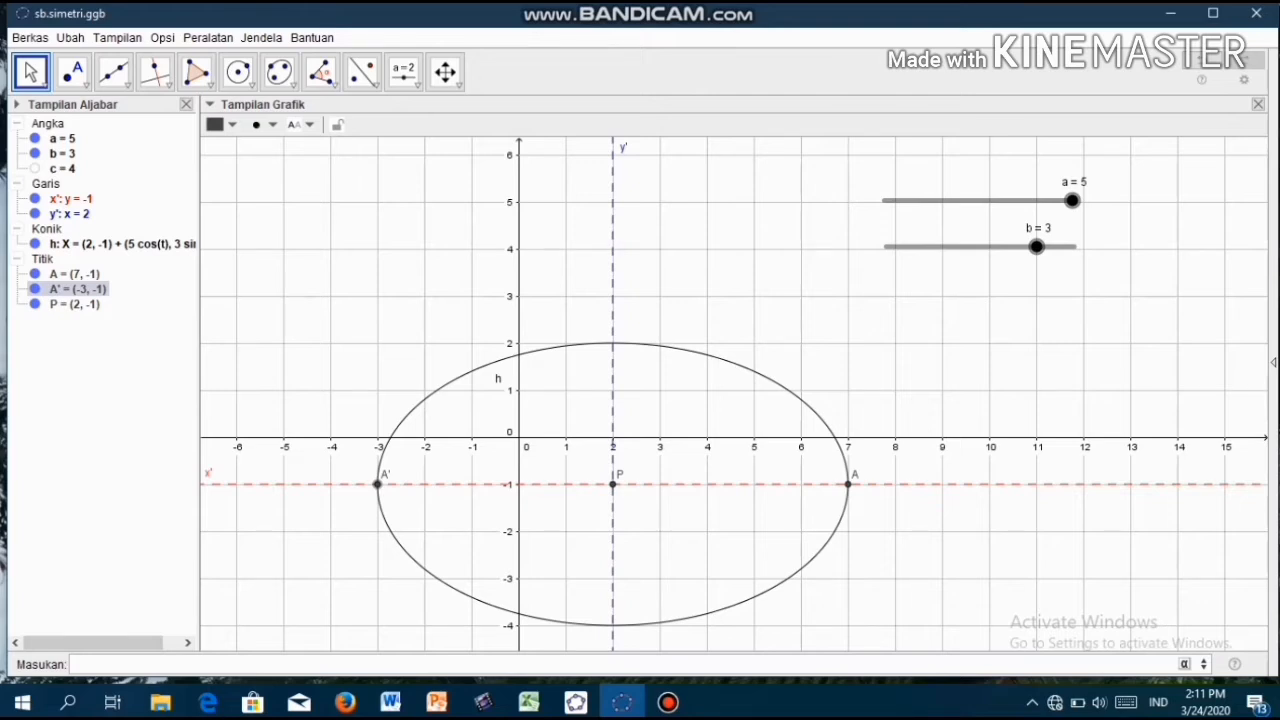
- Define the upper minor-axis vertex B=(2,b+(-1))
text(b)
key(BackSpace)
text(B=)
text((2,B)
key(BackSpace)
text(b+)
key(BackSpace)
text(+(-1)
key(Return)
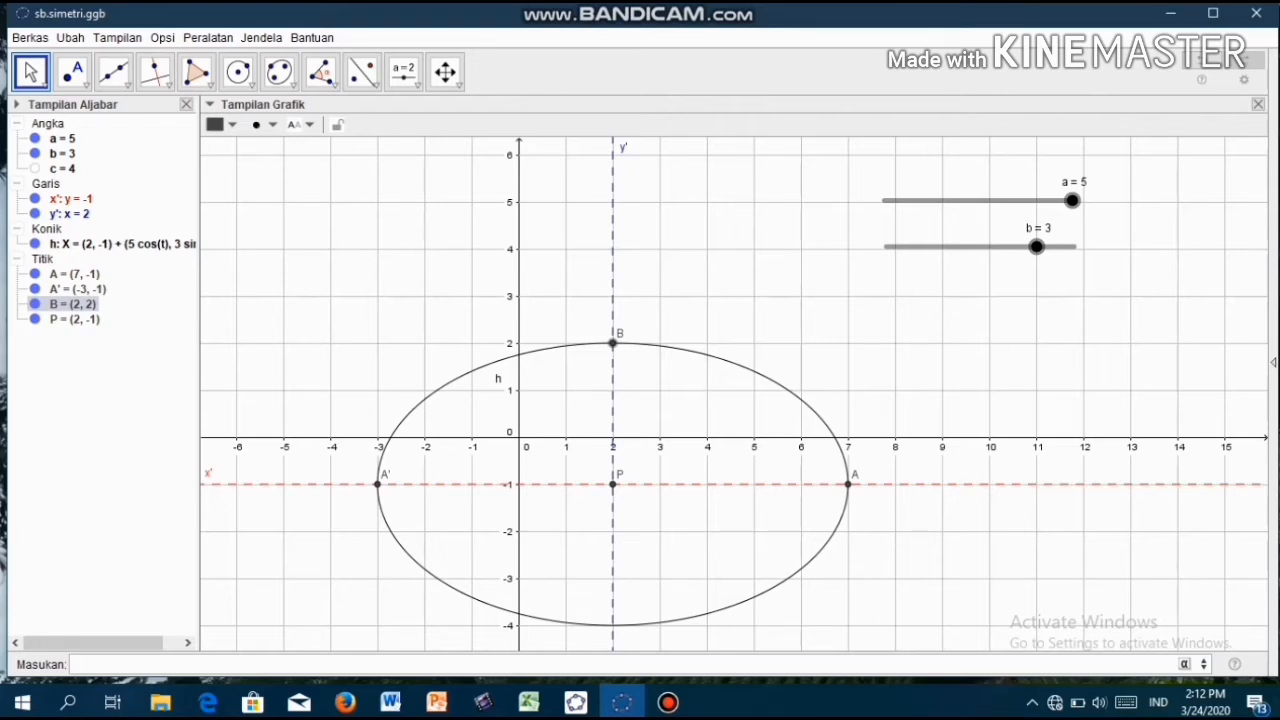
- Define the lower minor-axis vertex B'=(2,-b+(-1))
text(')
text('=)
text(()
text(2)
text(,)
text(-b)
text(+)
text(()
text(-1))
key(Return)
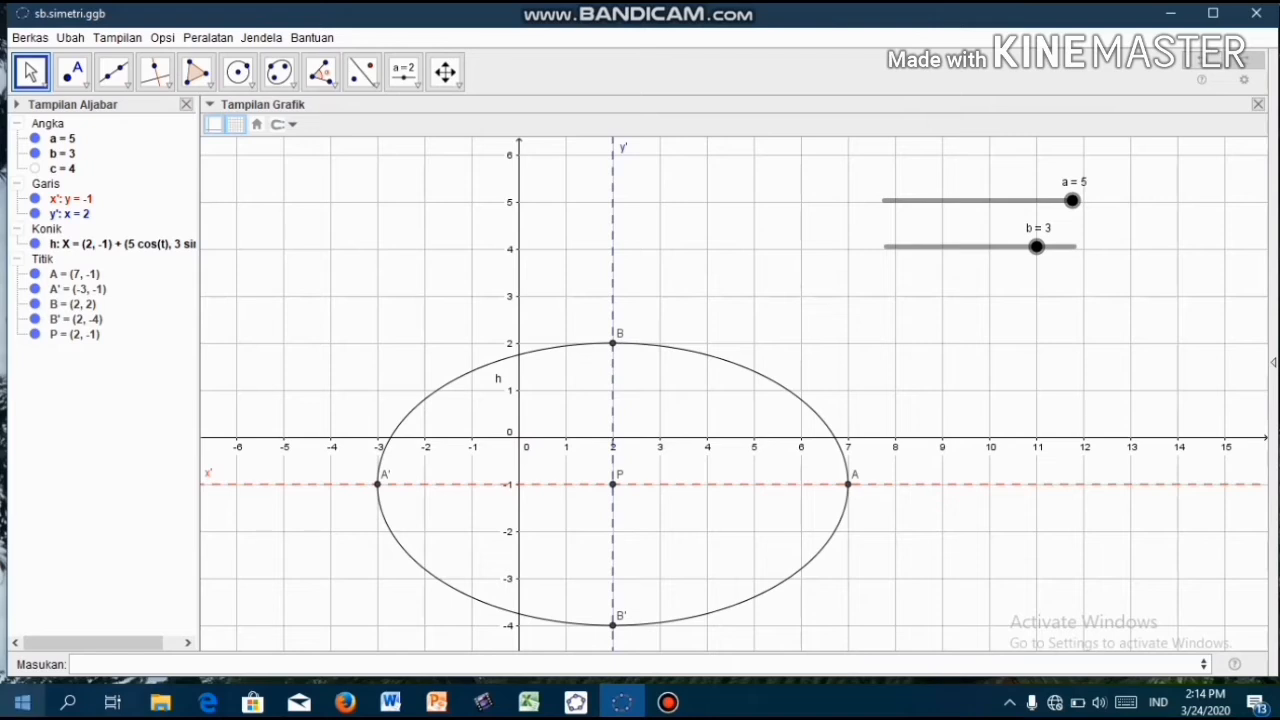
- Define the first focus F1=(c+2,-1)
click(120, 664)
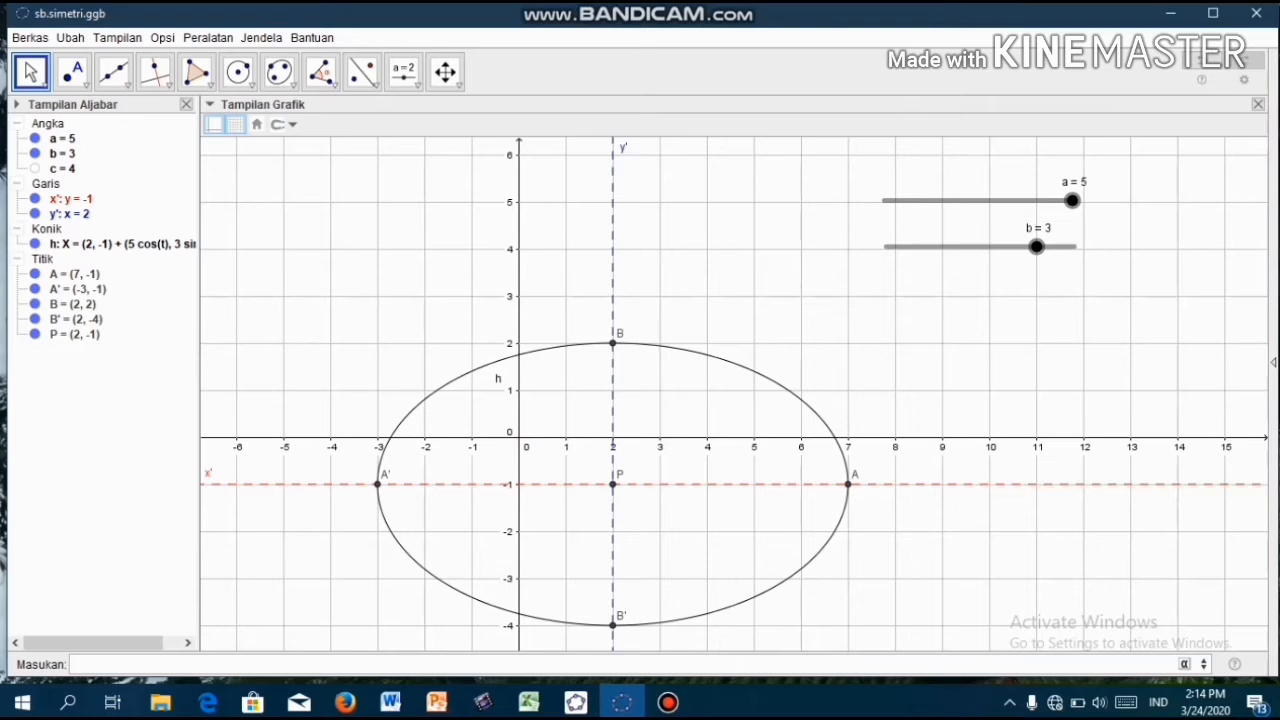
text(F1=(c+2,-1)
key(Return)
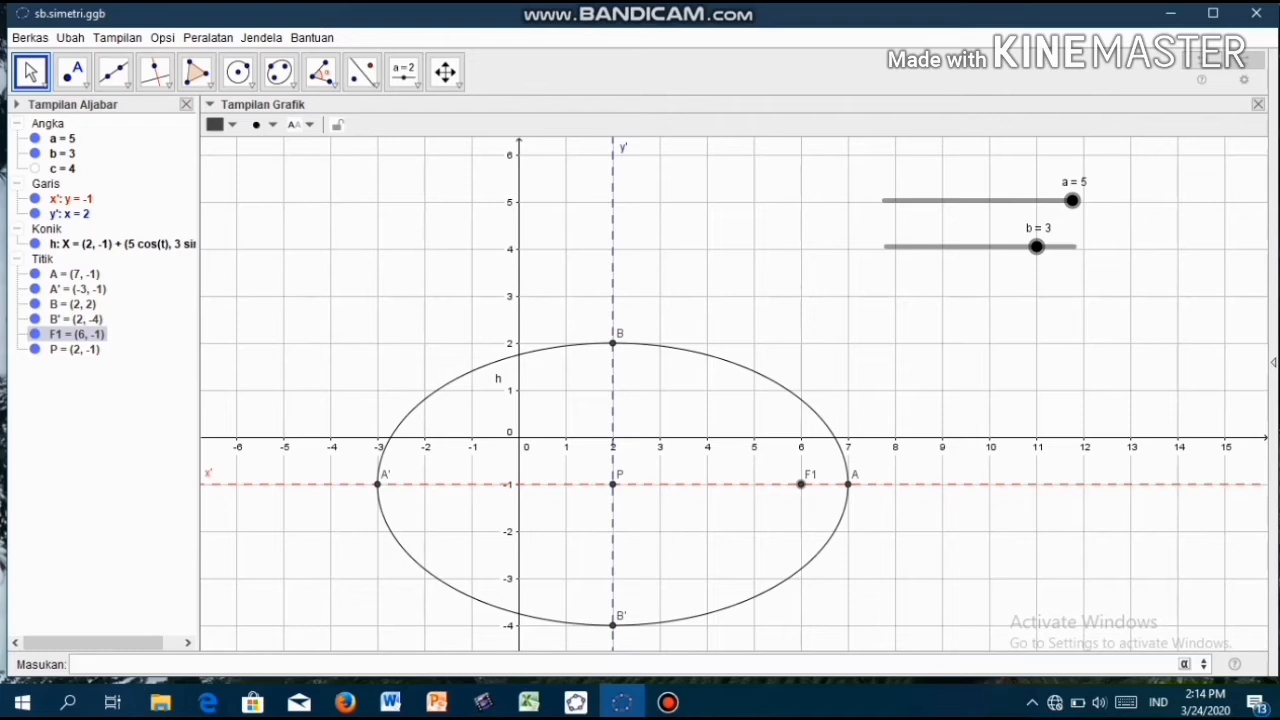
- Define the second focus F2=(-c+2,-1)
text(F2)
text(+)
text(())
text(-c)
text(+2)
text(,)
text(-1)
key(Return)
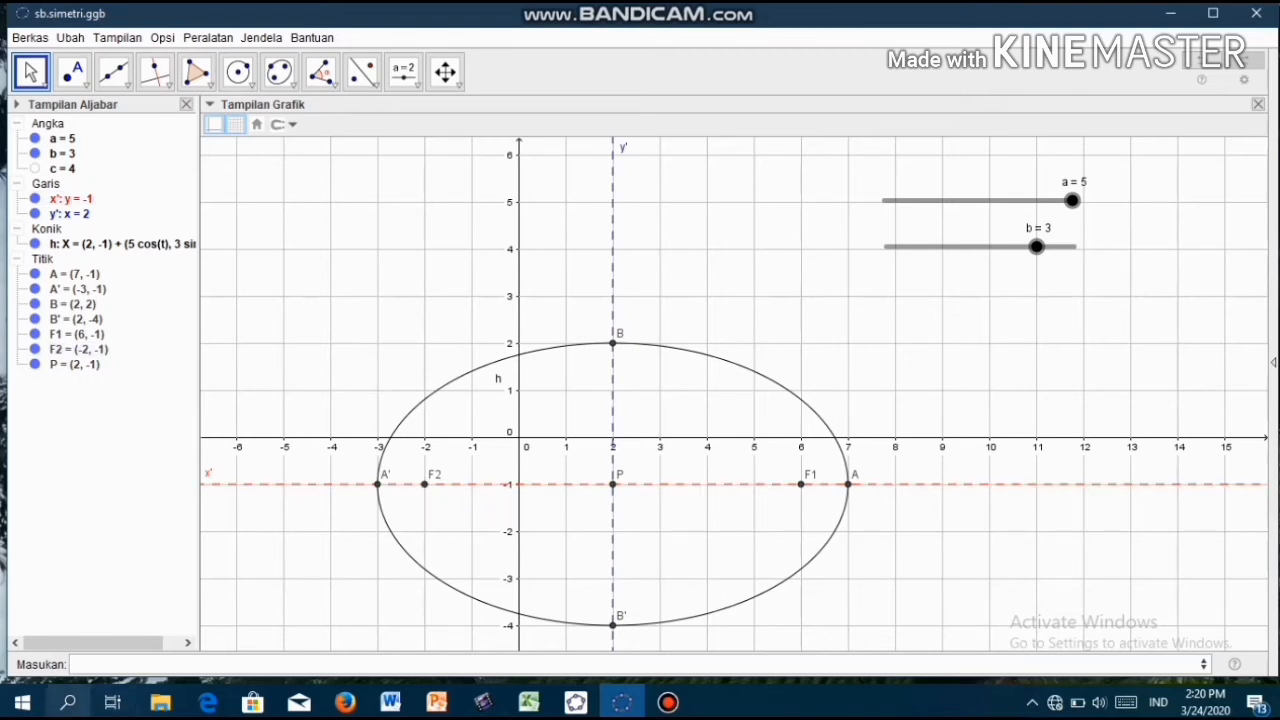
- Define the latus rectum endpoint above F1 as L=(c+2,-1+b^2/a)
click(72, 664)
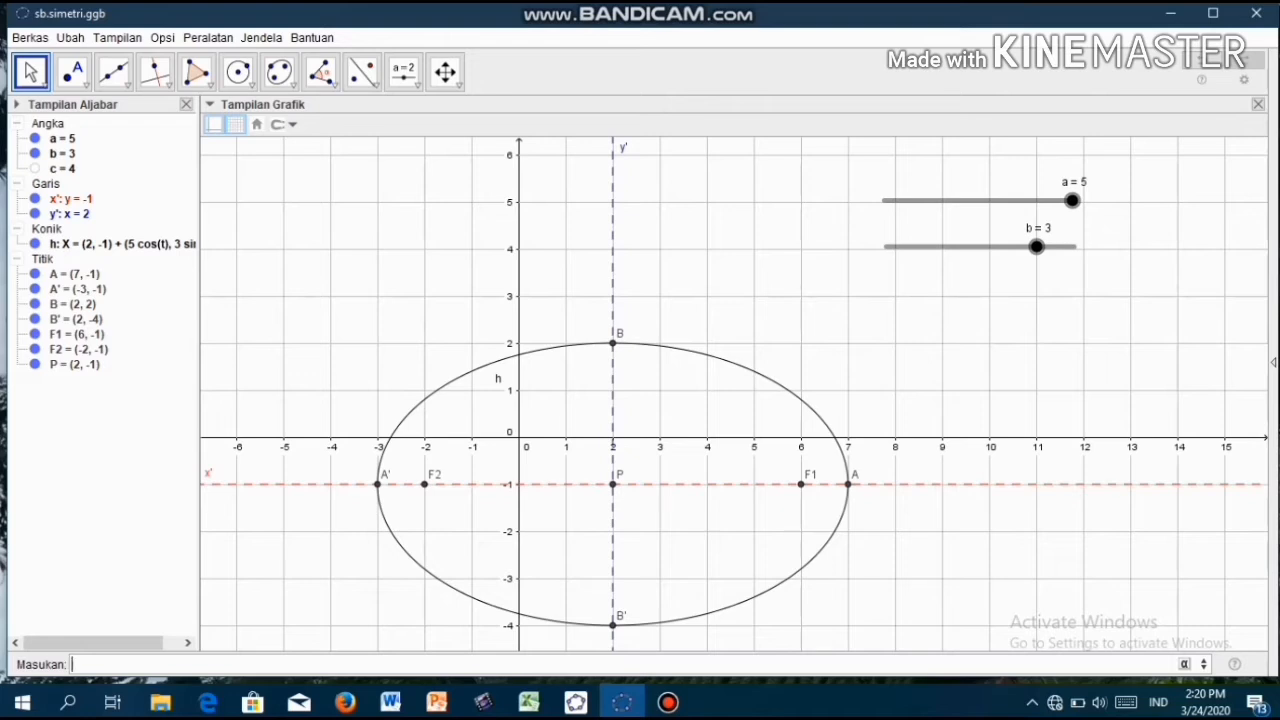
text(L)
text(=)
text(()
text(c)
text(+2,)
text(-1)
text(+)
text(b^)
text(2/)
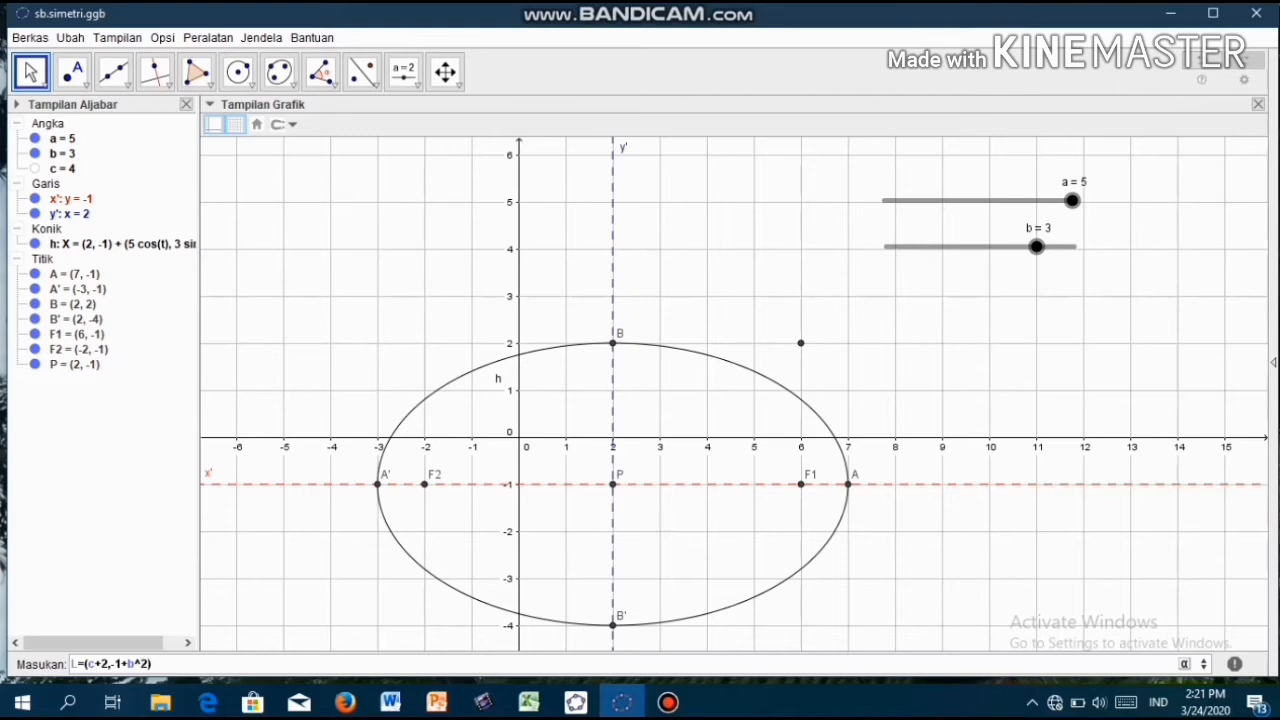
text(a)
key(Return)
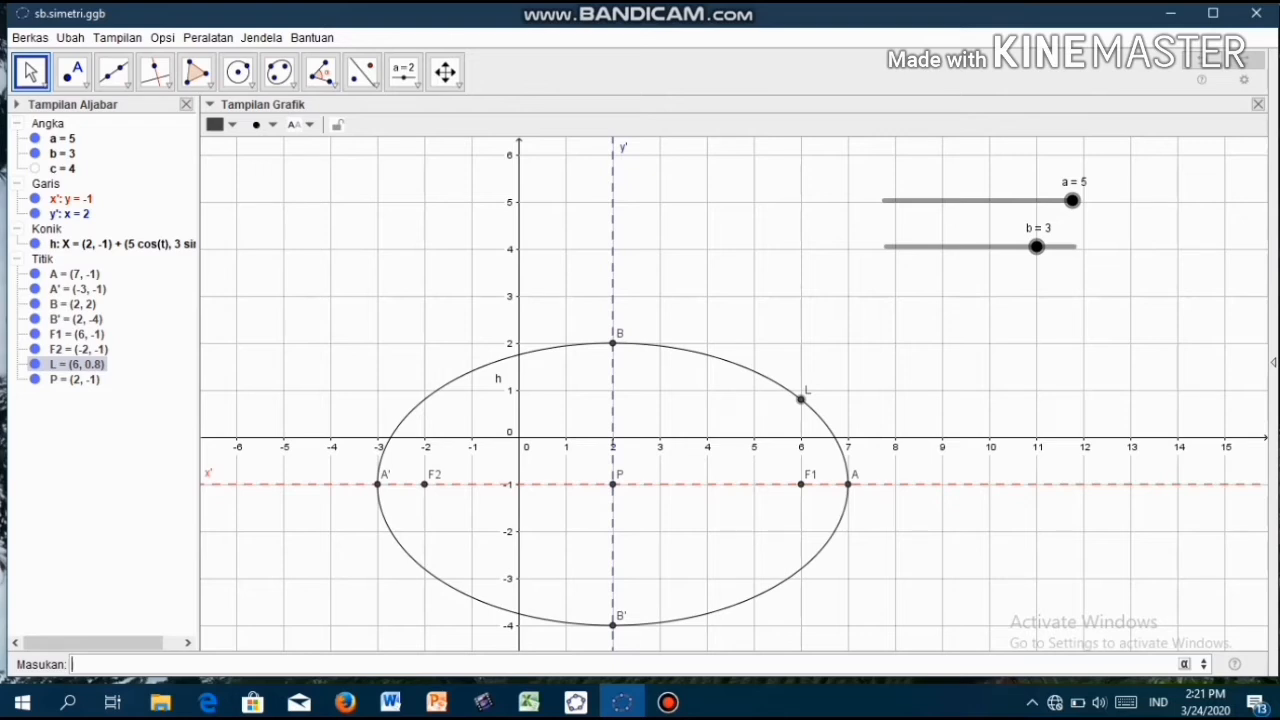
- Define the latus rectum endpoint below F1 as L'=(c+2,-1-b^2/a)
text(''=)
key(BackSpace)
key(BackSpace)
key(BackSpace)
text(=()c+2,-1-b^2/a)
key(Return)
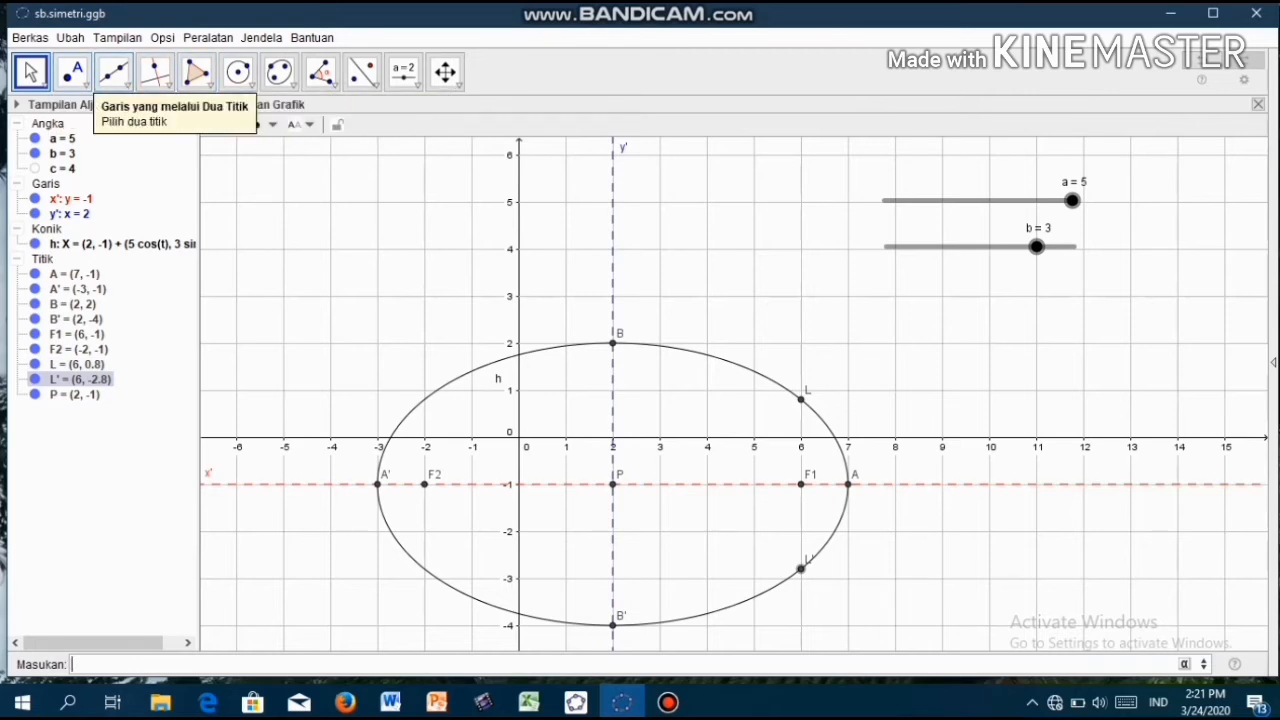
- Draw the latus rectum as a segment from point L to point L'
click(114, 72)
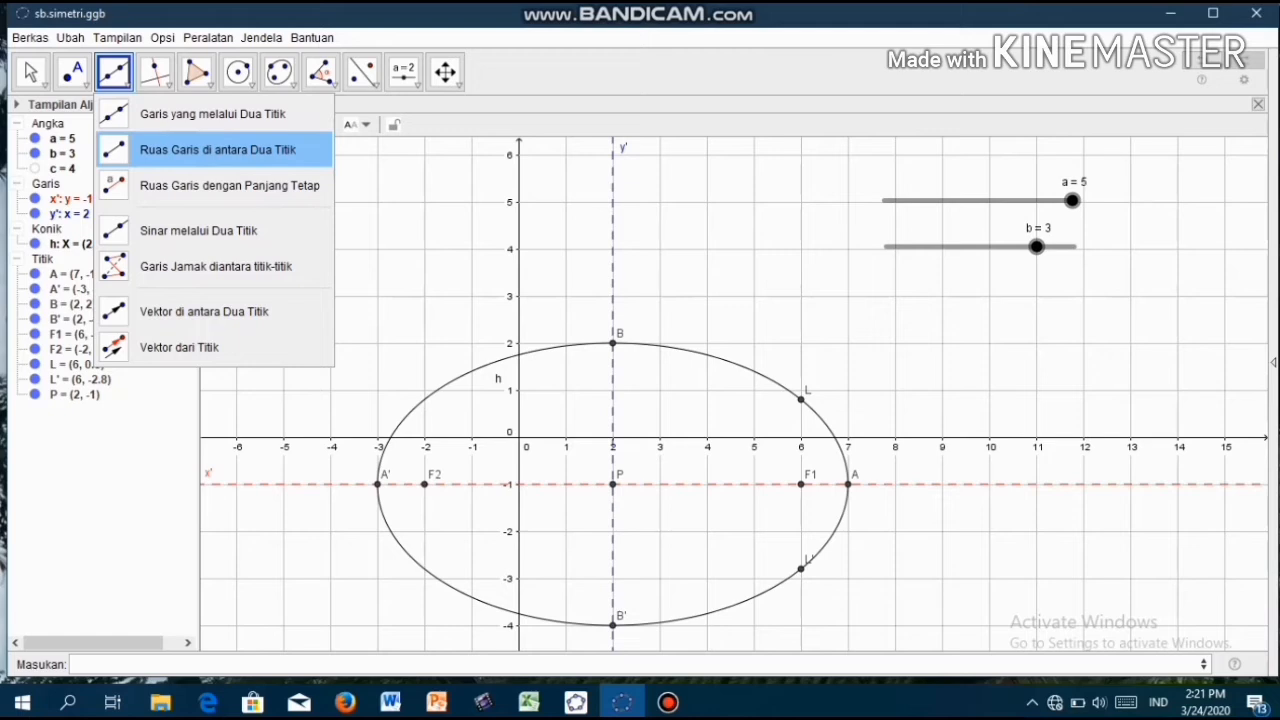
click(218, 149)
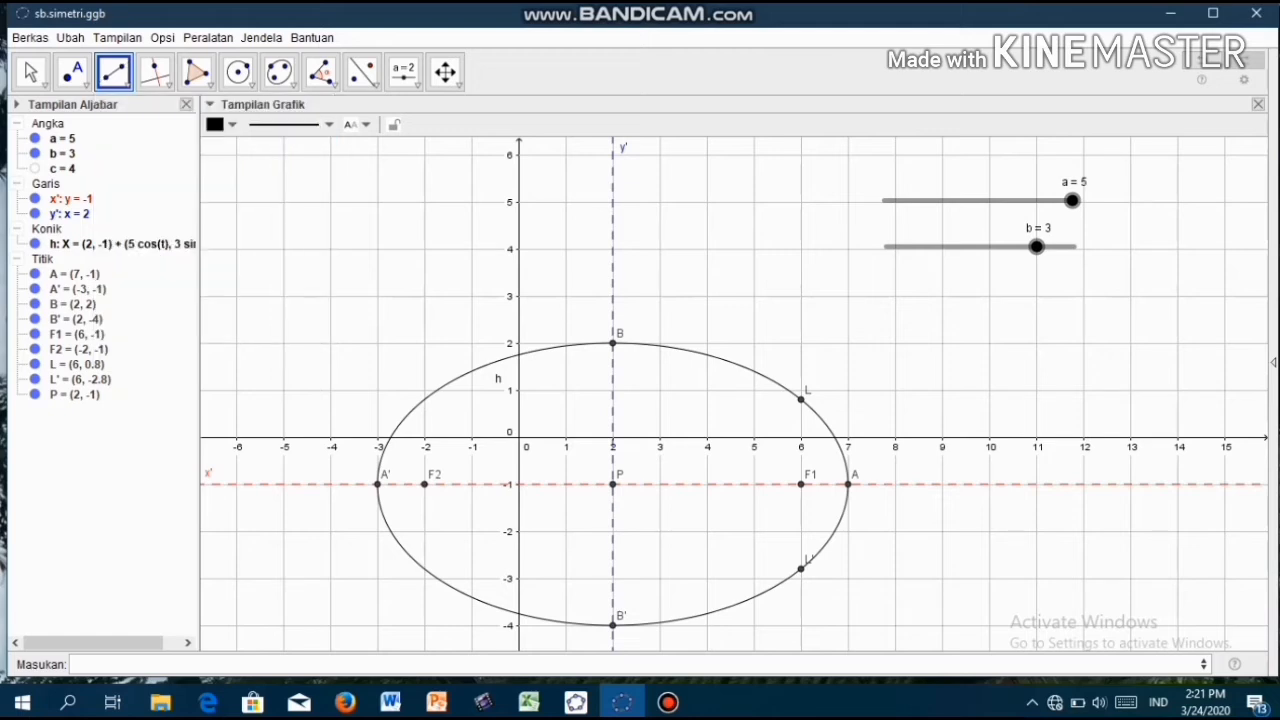
click(801, 399)
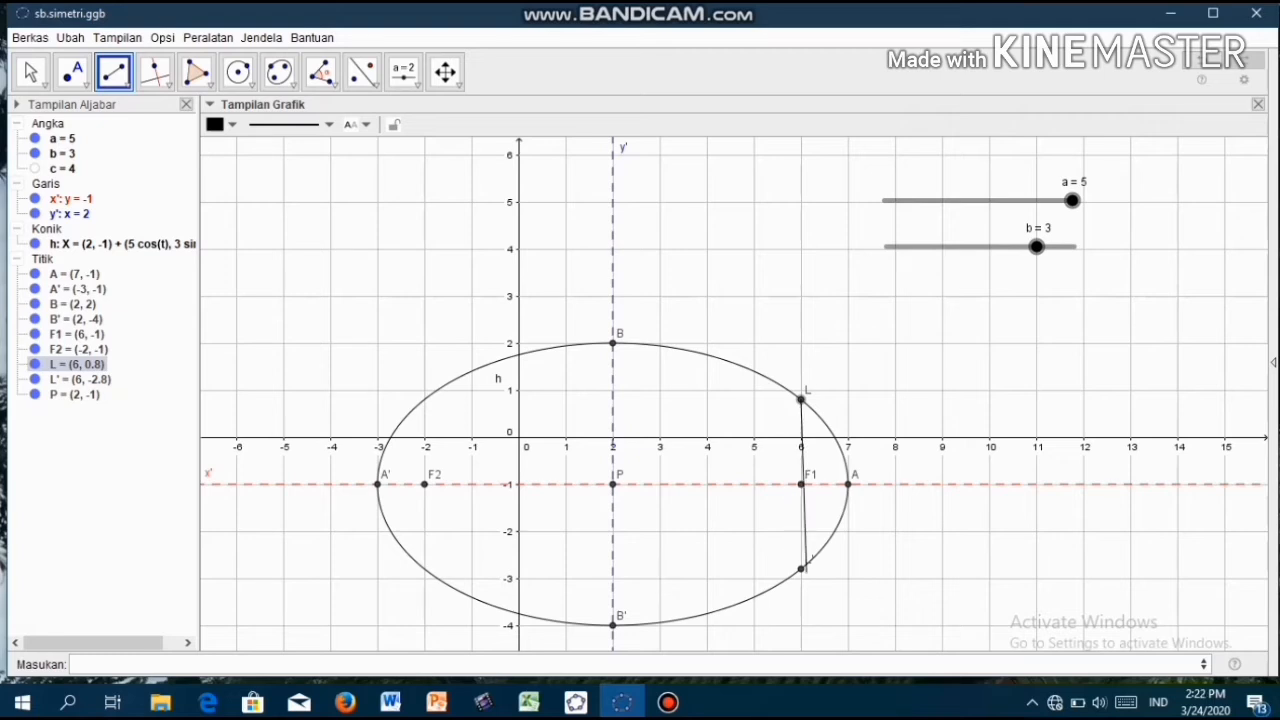
click(801, 568)
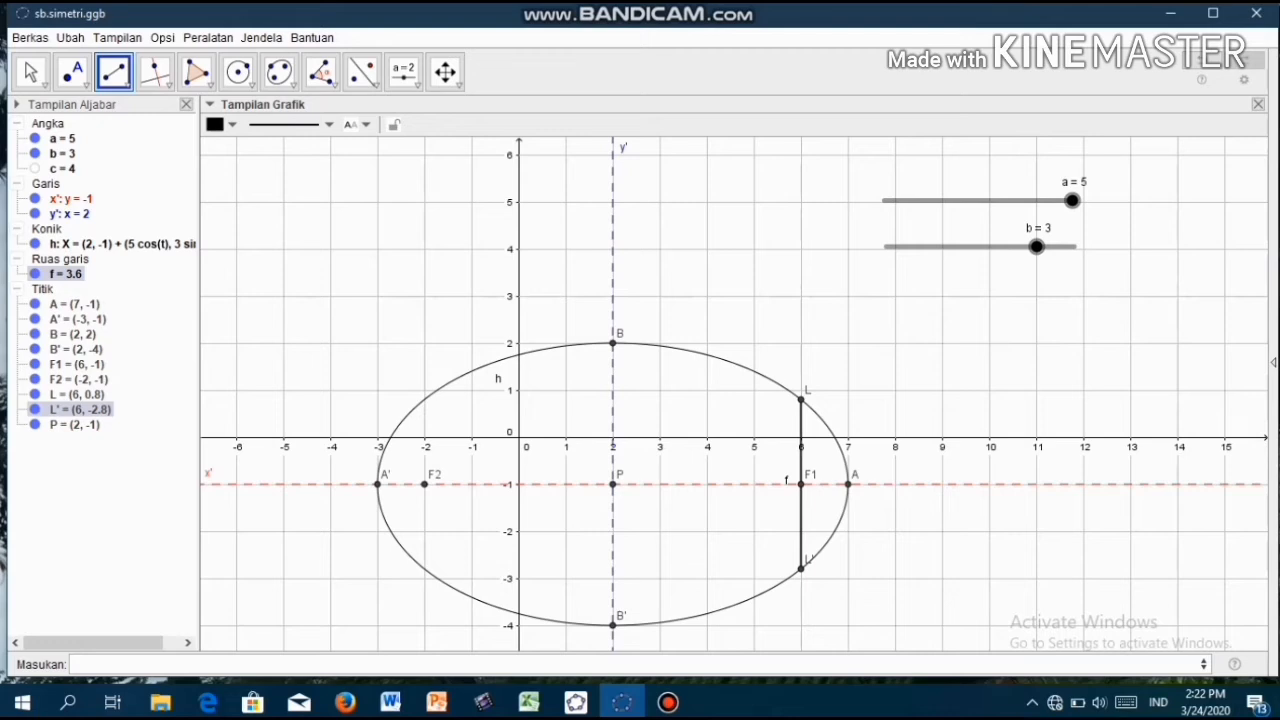
click(801, 568)
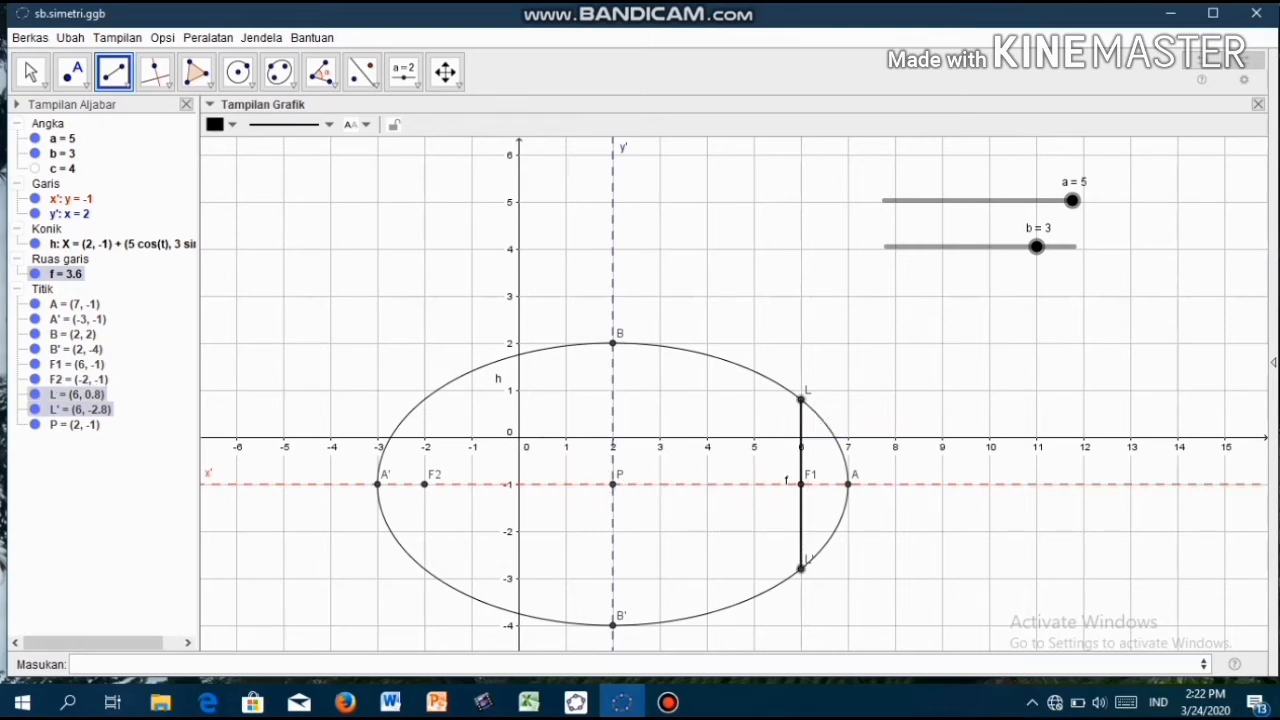
click(801, 399)
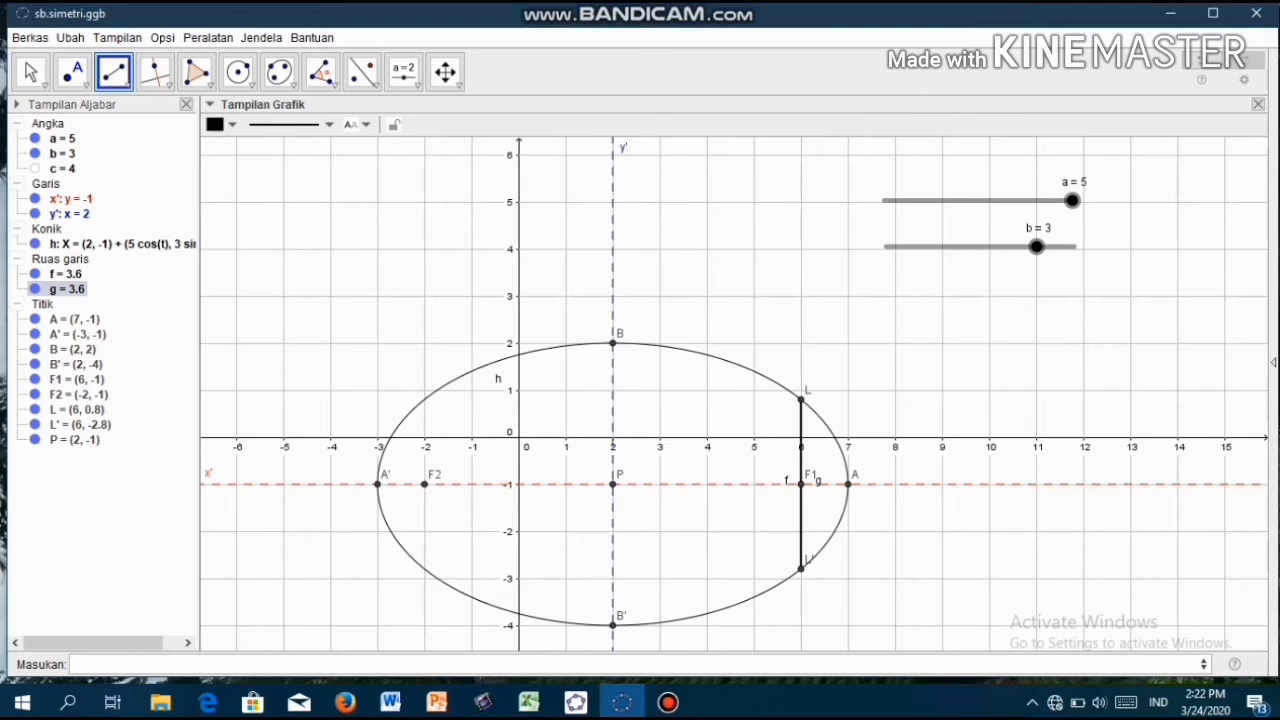
right_click(70, 289)
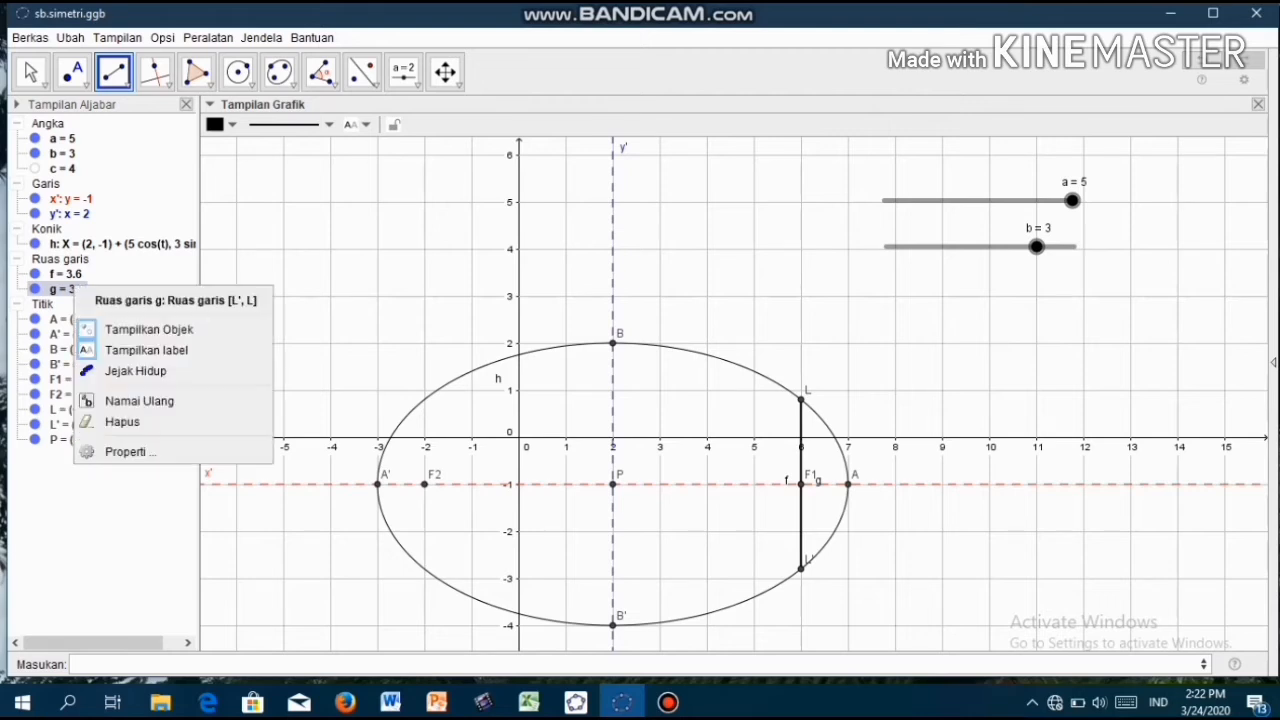
click(110, 421)
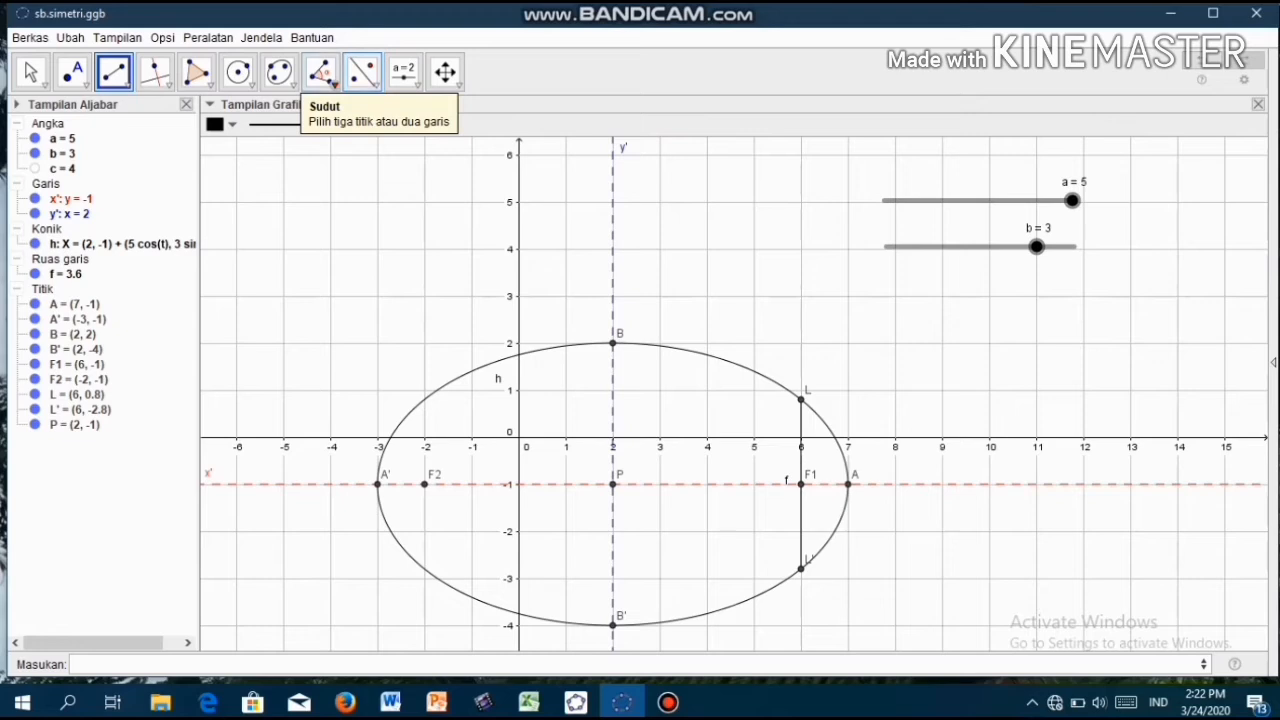
- Measure the distance between the latus rectum endpoints L and L'
click(320, 72)
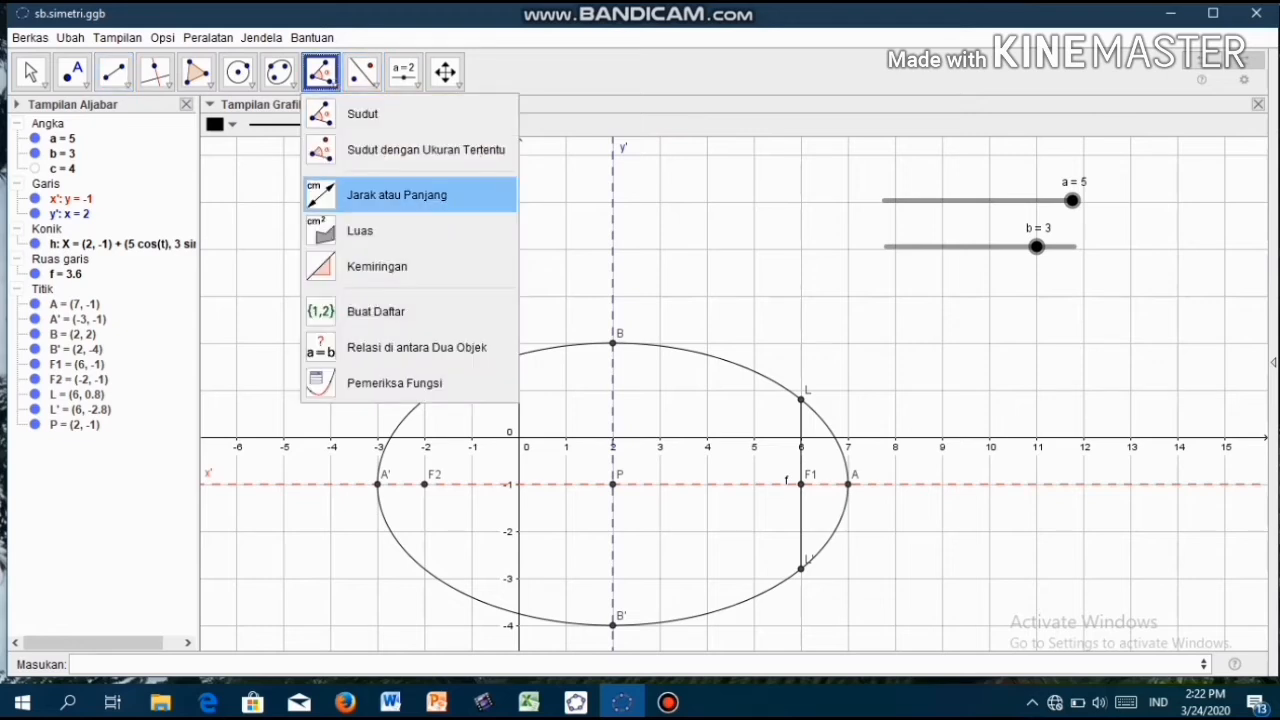
click(397, 195)
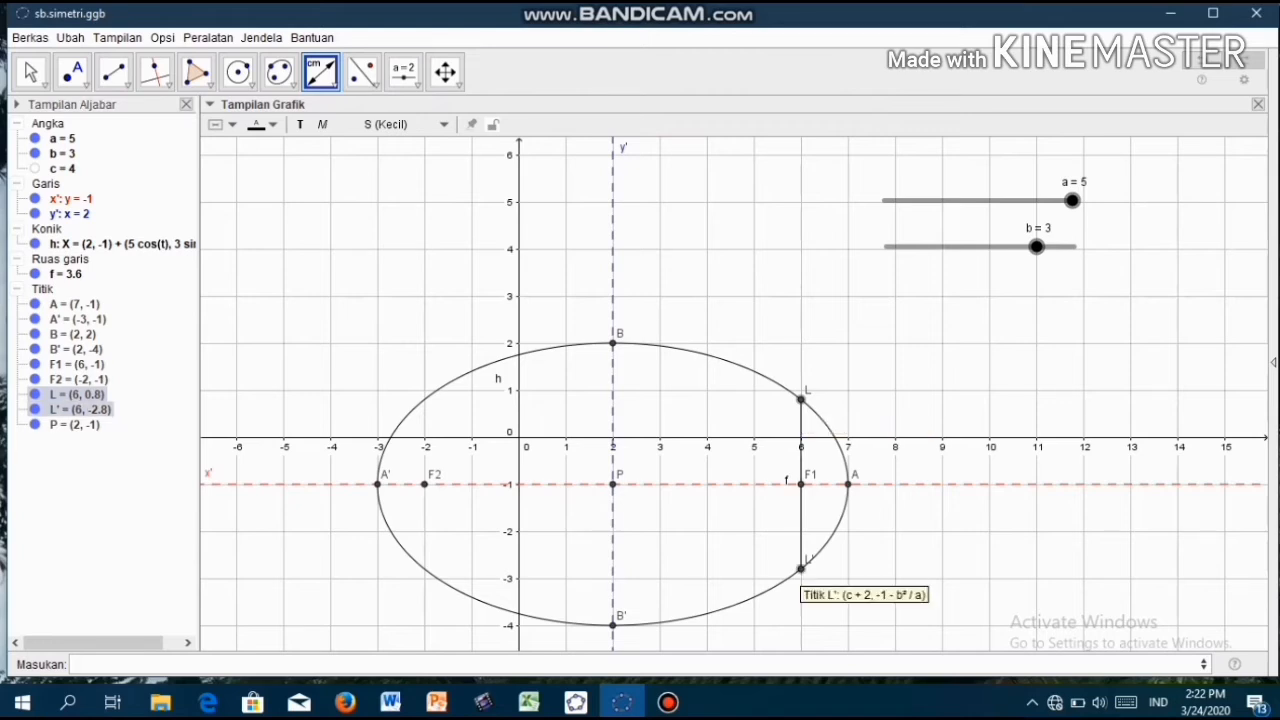
click(800, 568)
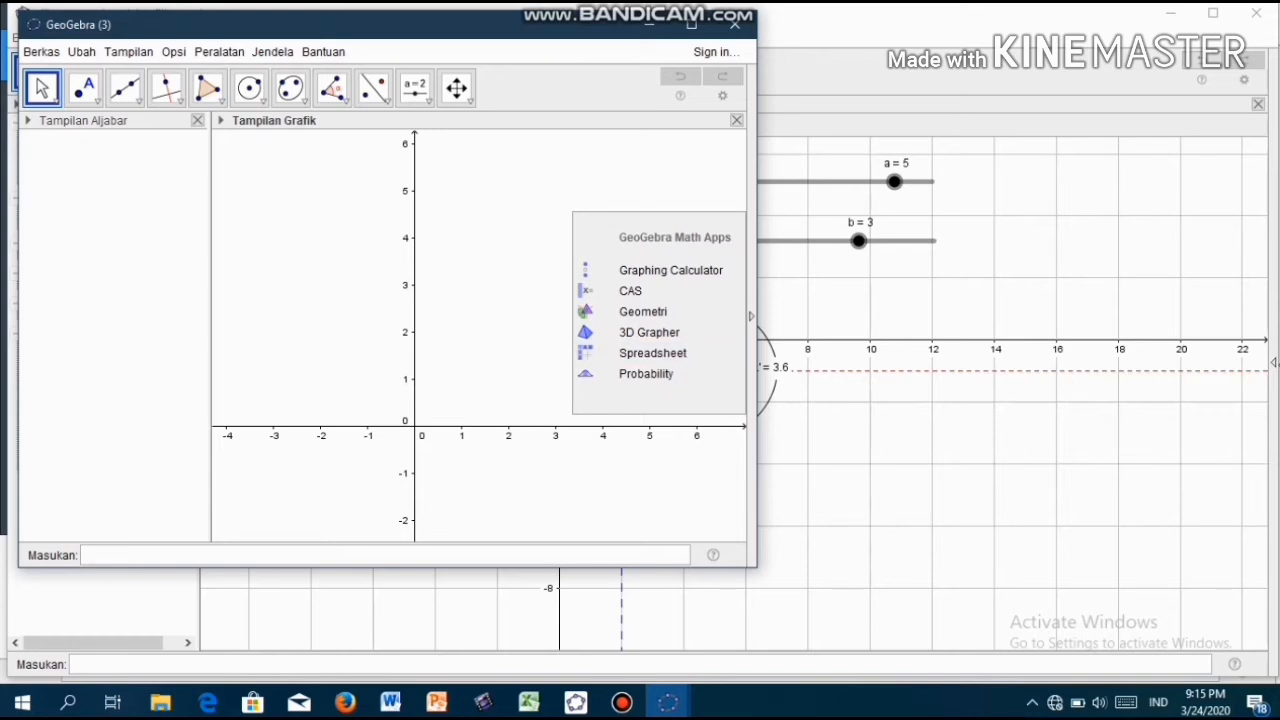
- Maximise the new blank GeoGebra window and show the grid in its graphics view
double_click(580, 24)
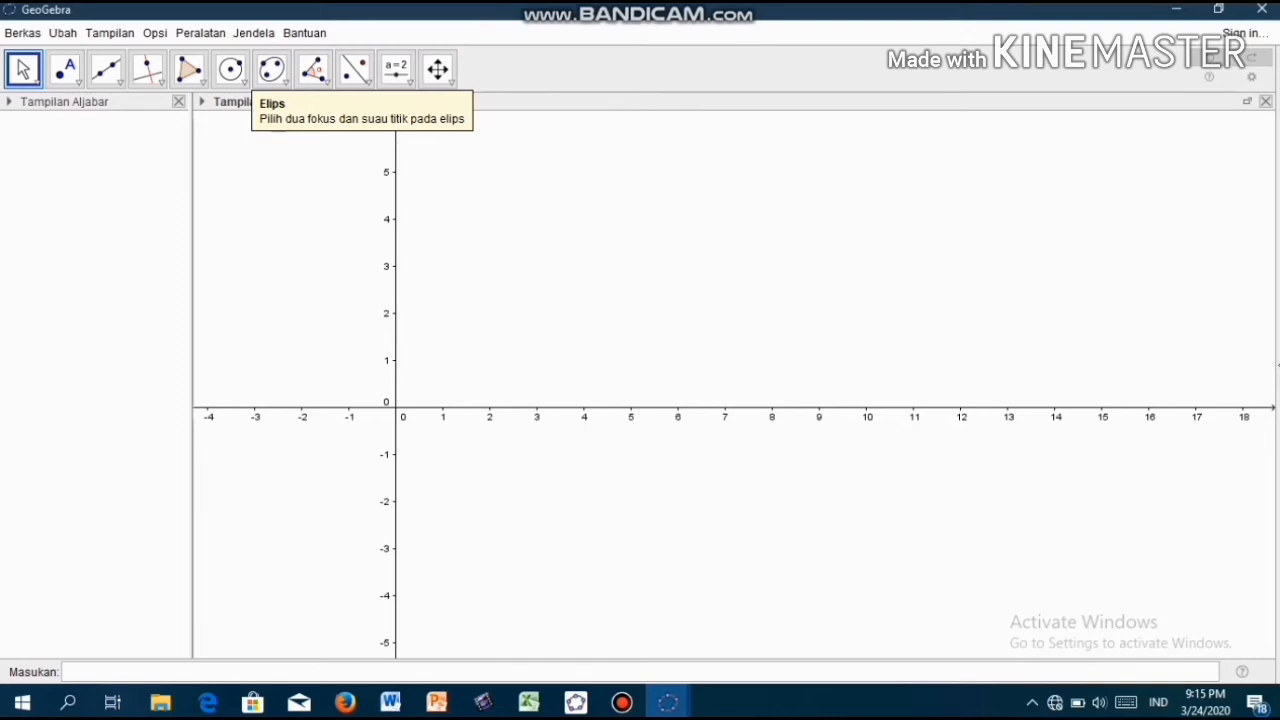
click(201, 101)
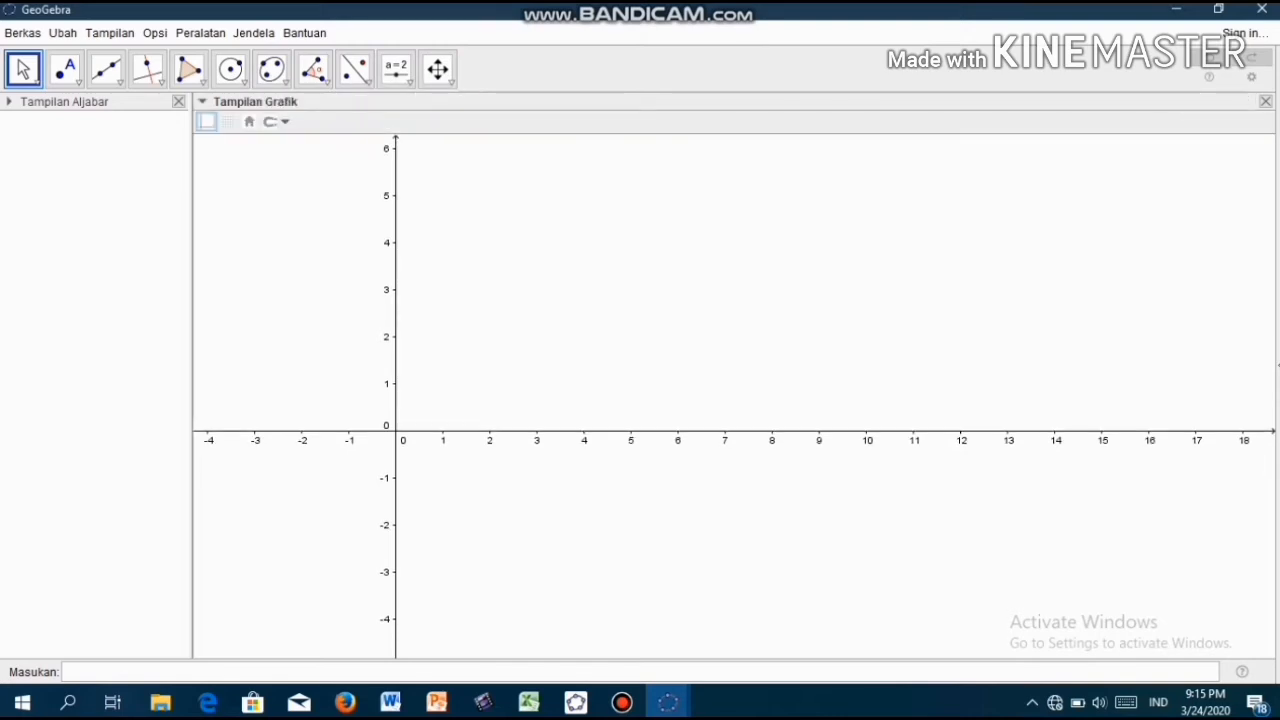
click(228, 121)
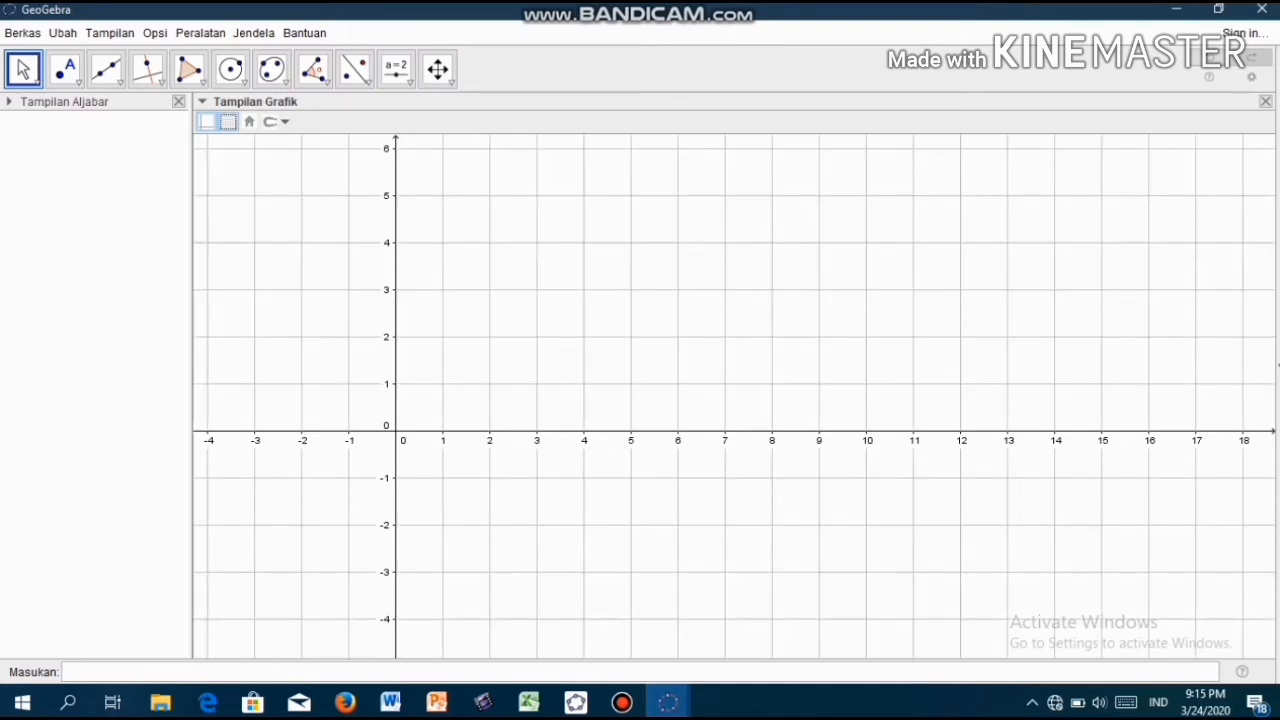
- Plot the ellipse 25x^2+16y^2-100x+96y-156=0
click(70, 672)
text(25x^2+16y^2-)
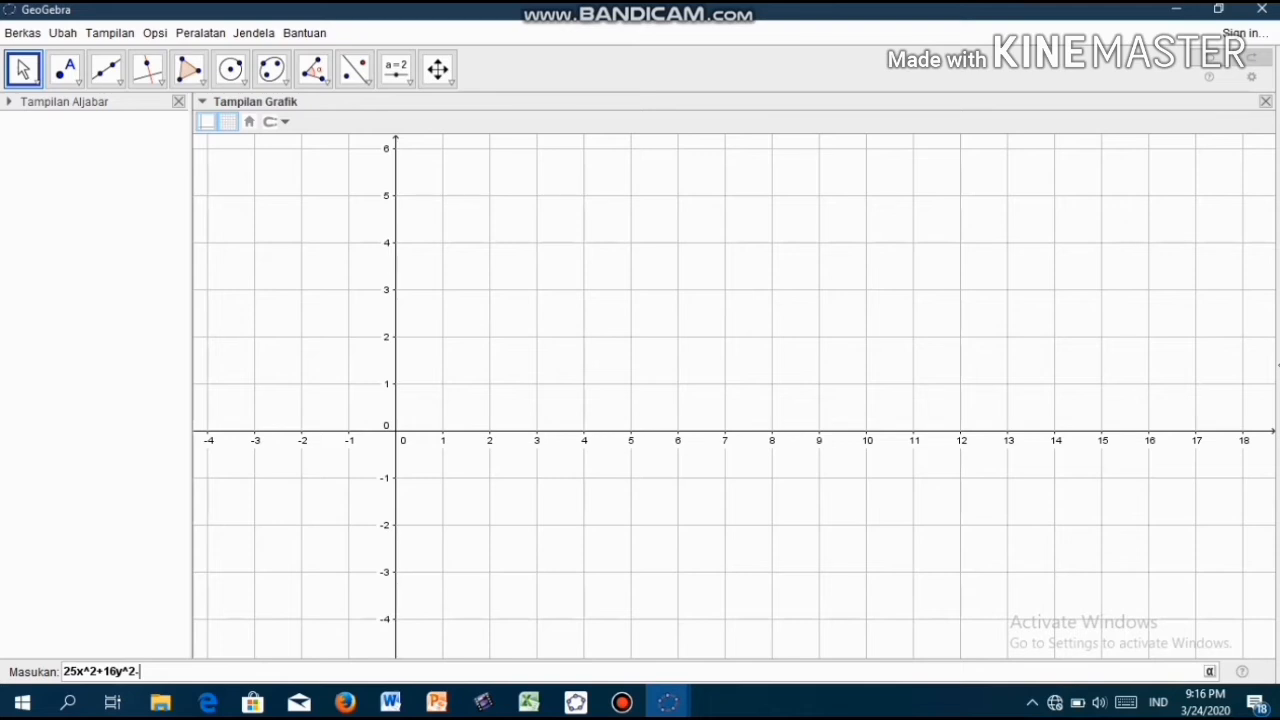
text(100x+96y-156=0)
key(Return)
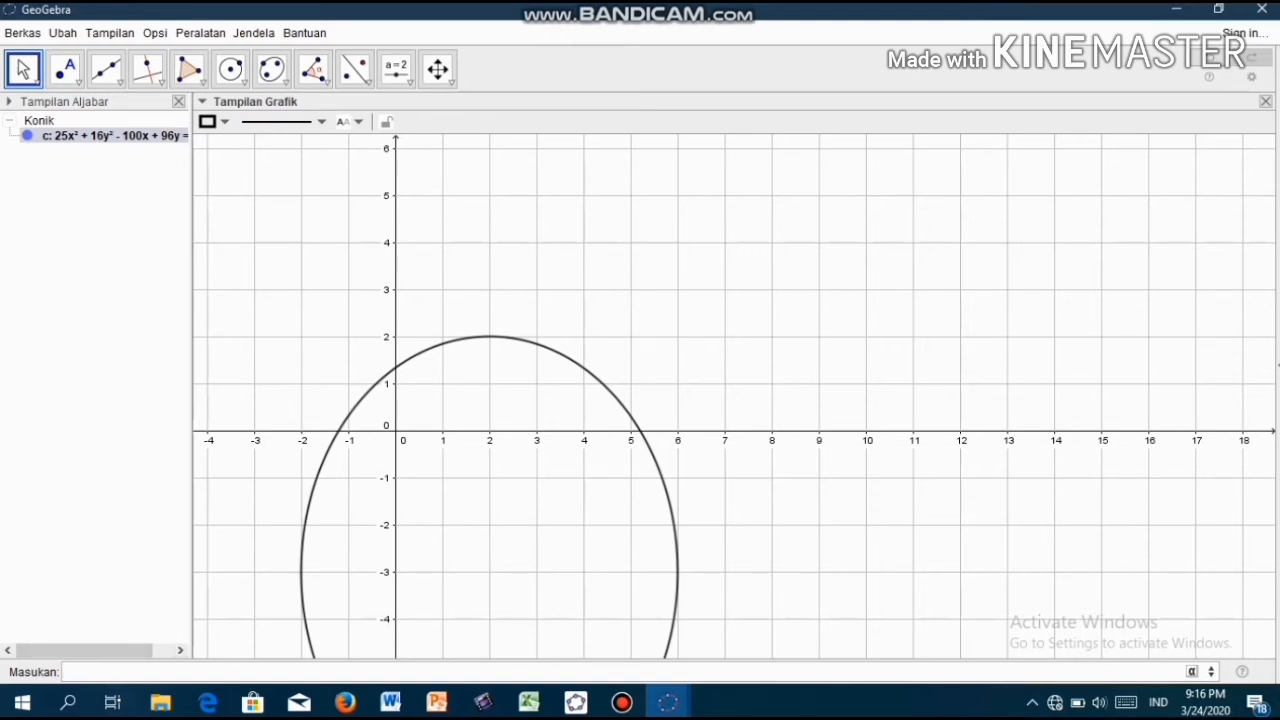
- Rename the plotted ellipse as h
drag(800, 500, 855, 334)
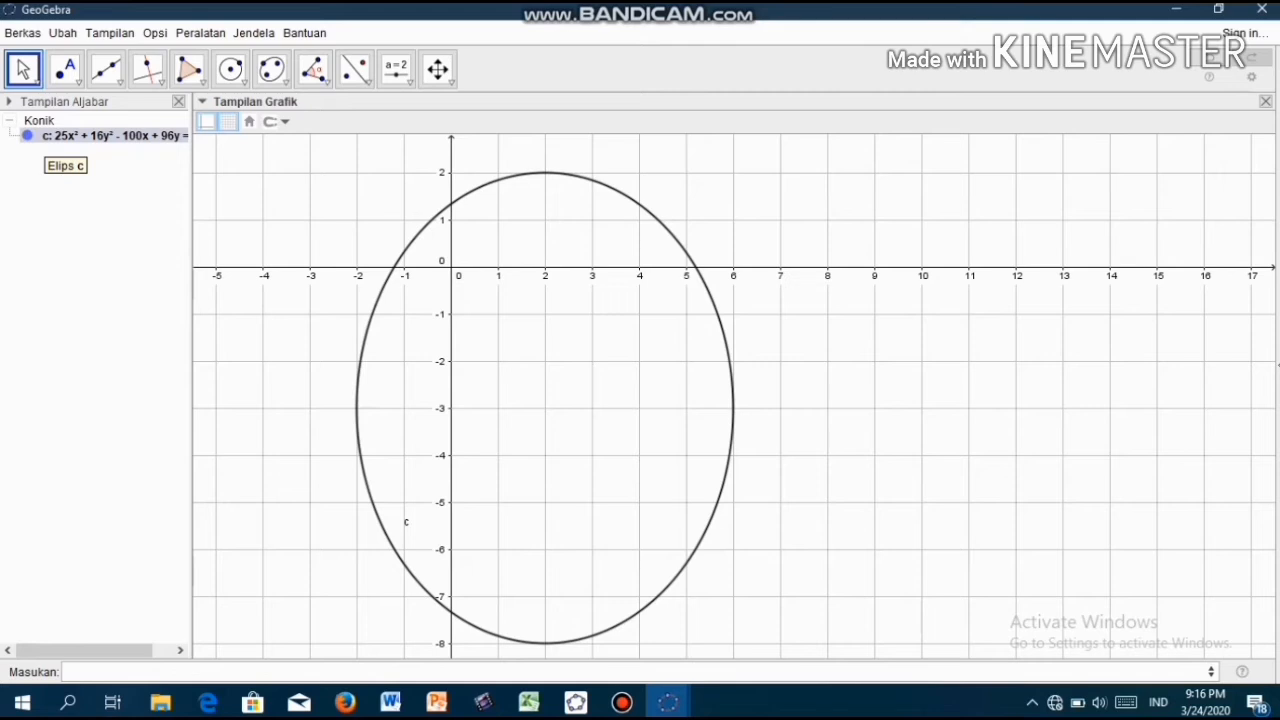
right_click(44, 136)
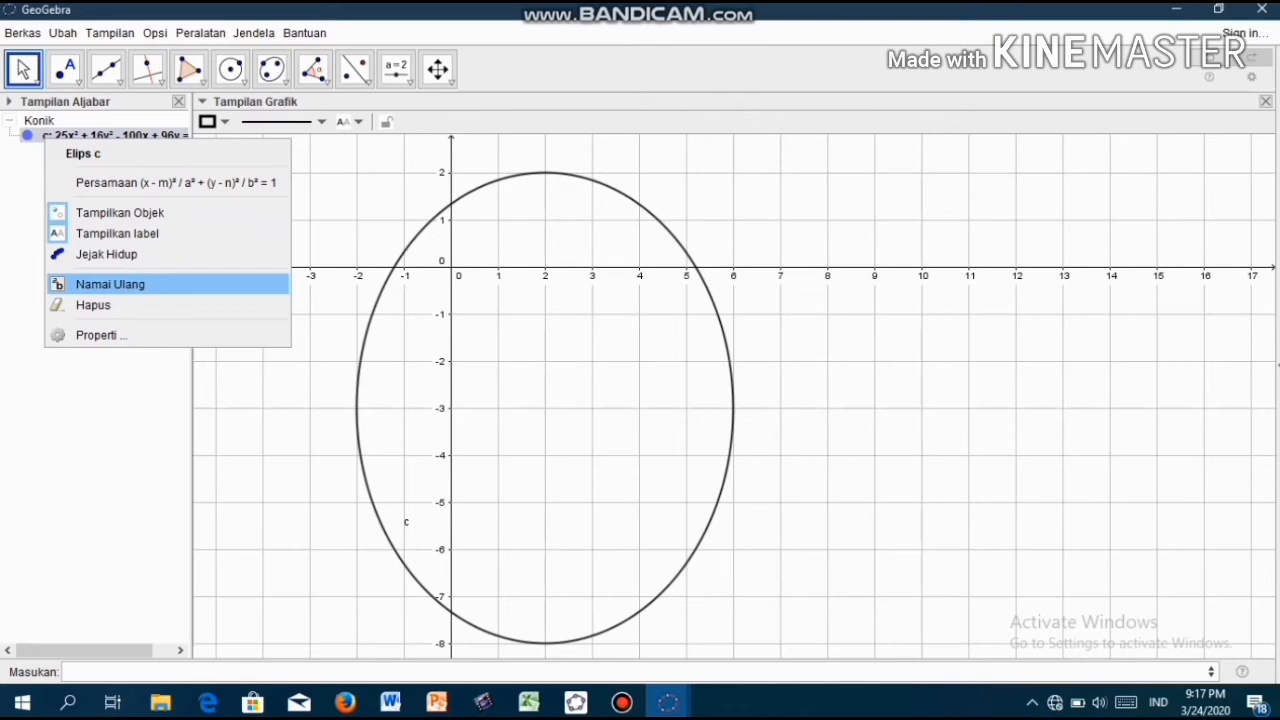
click(110, 284)
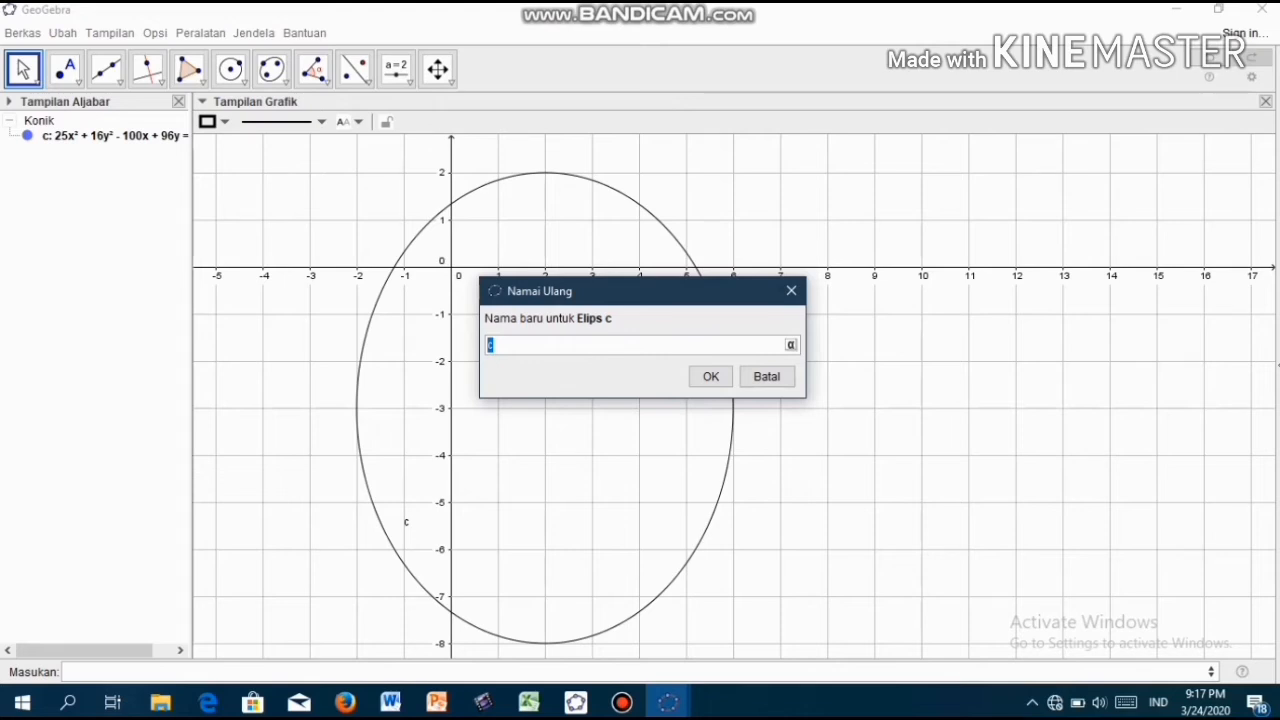
text(h)
click(710, 376)
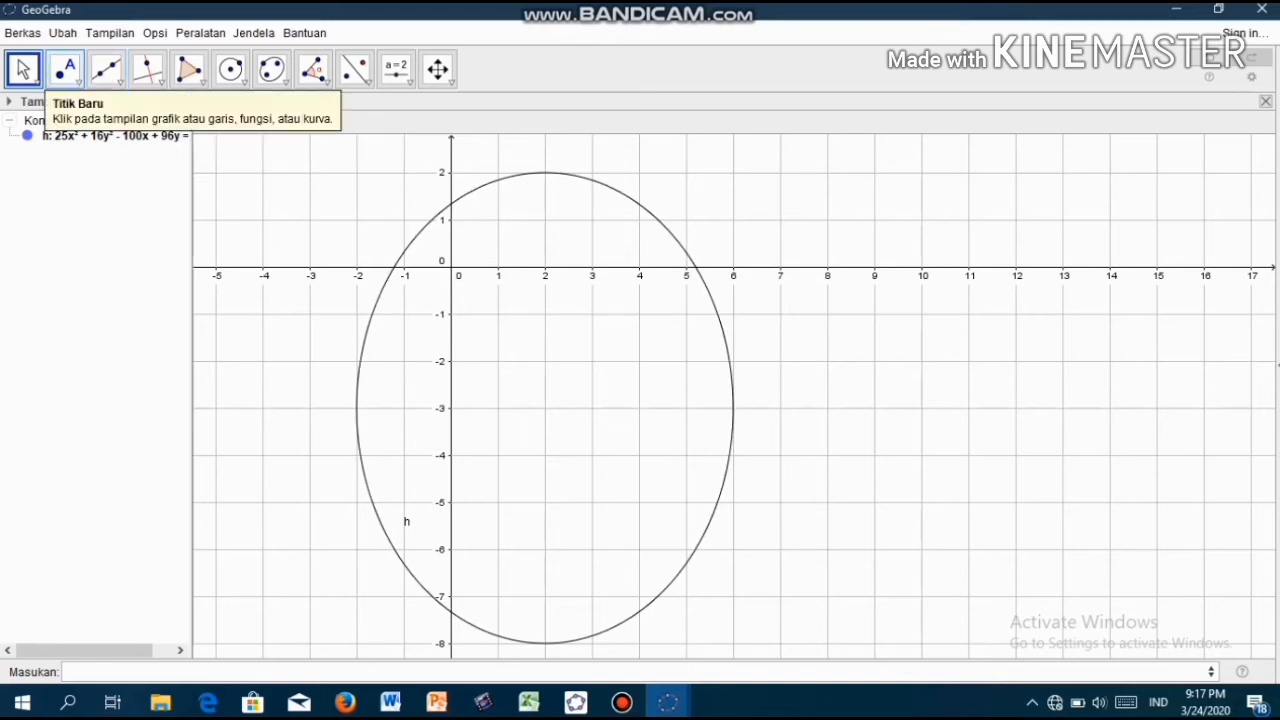
- Construct the centre point of ellipse h and rename it P
click(65, 70)
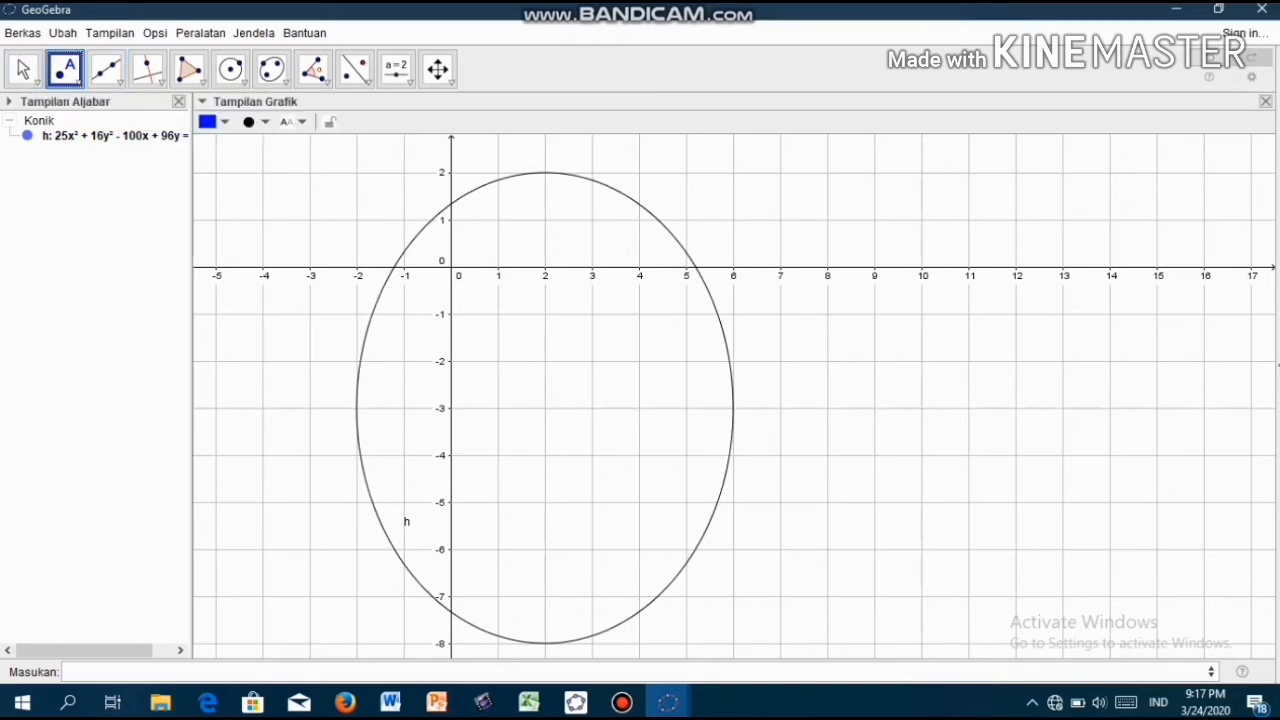
click(65, 70)
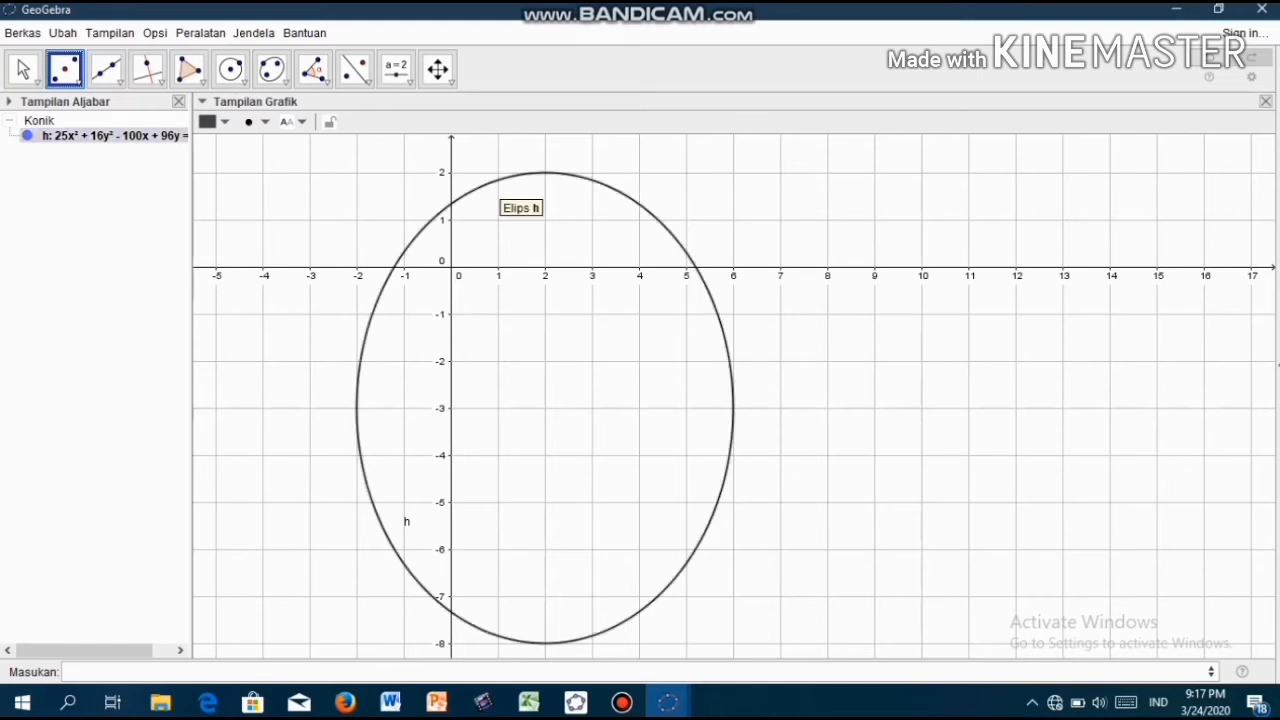
click(545, 408)
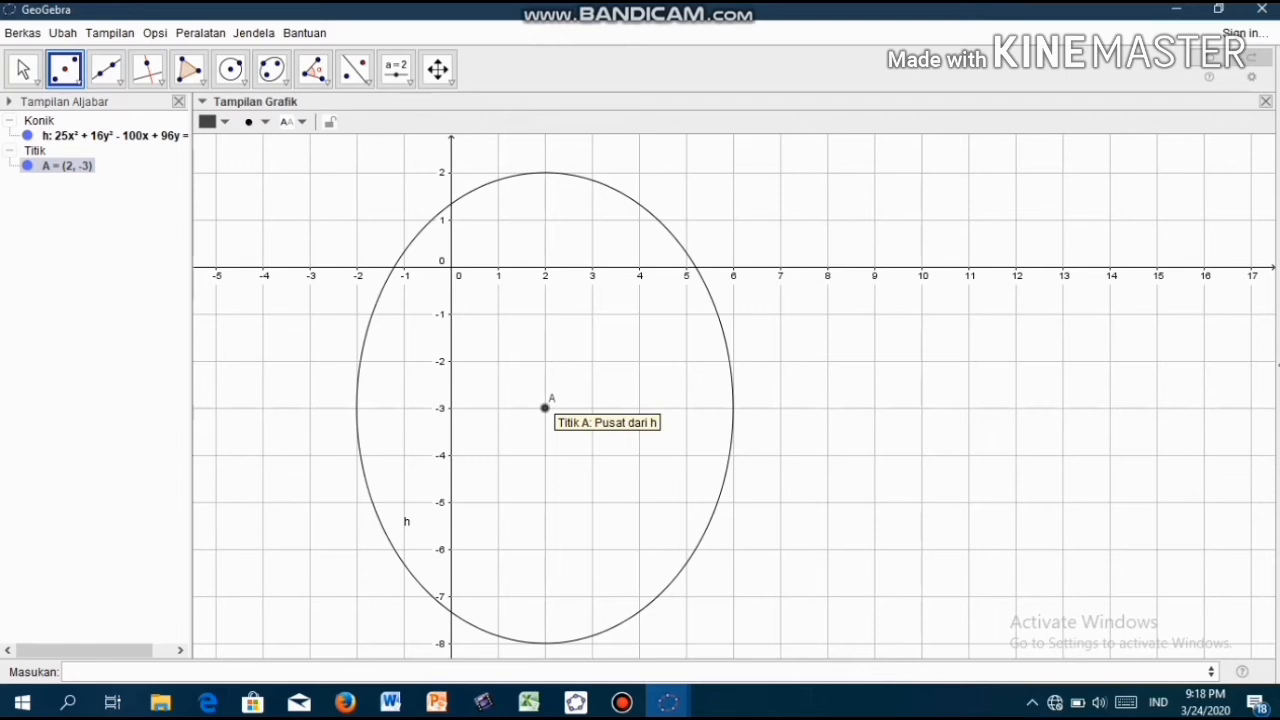
right_click(545, 407)
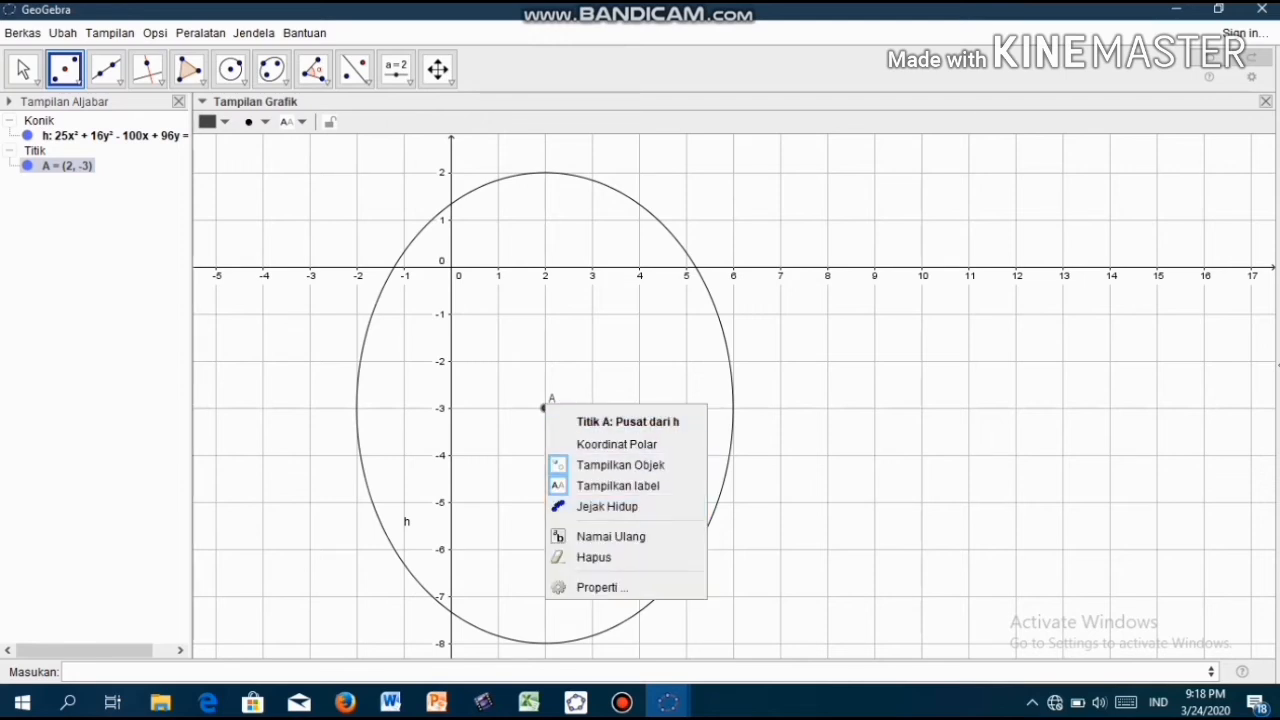
click(602, 587)
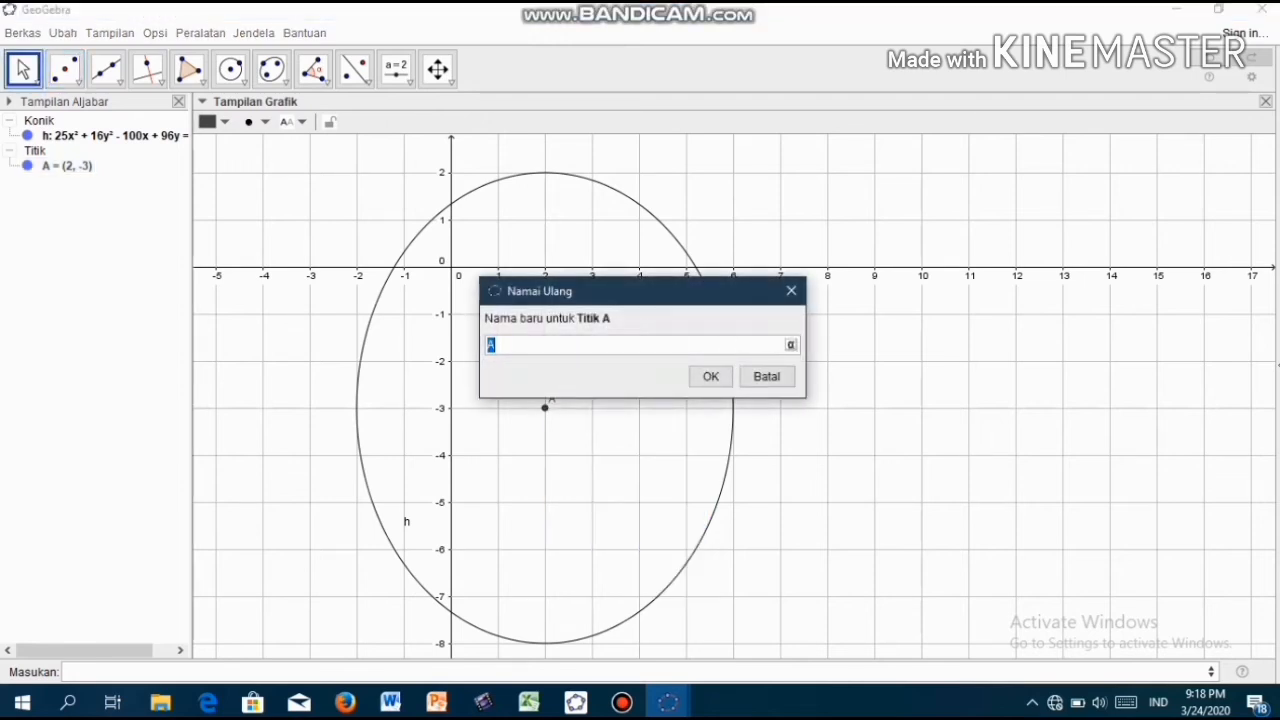
text(P)
key(Return)
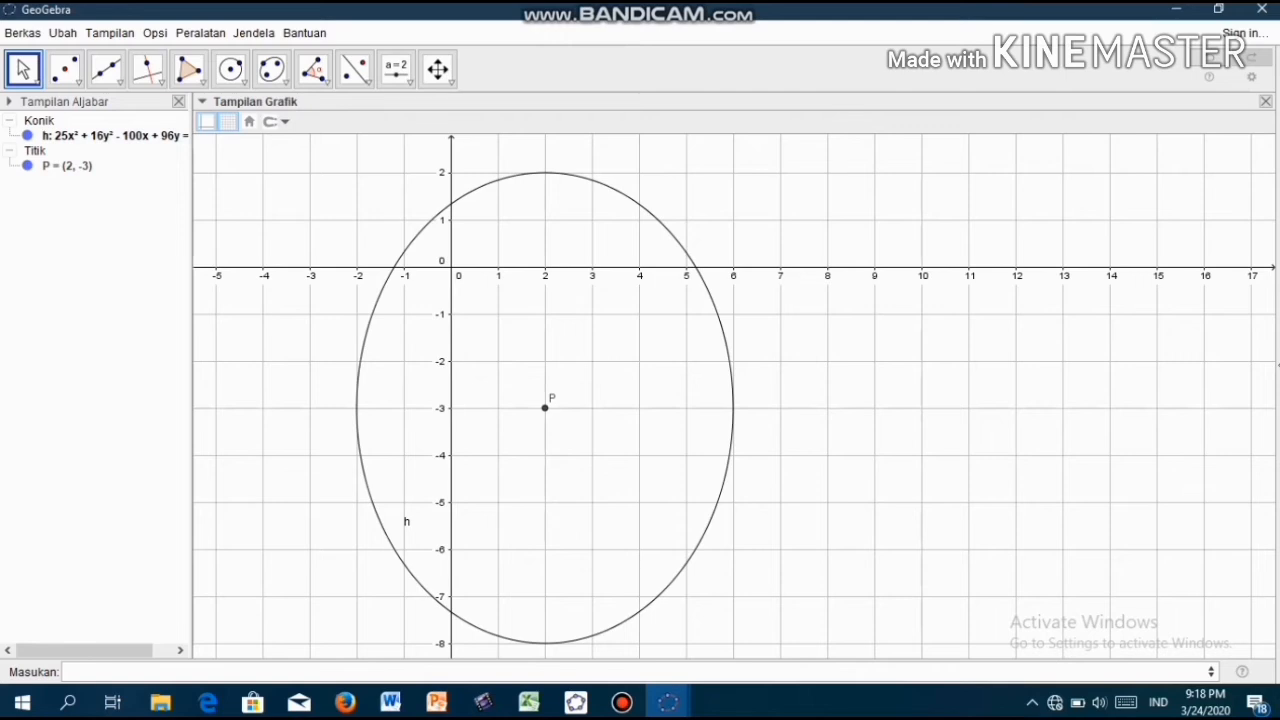
- Plot the vertical symmetry axis through the centre as the line x=2
click(112, 672)
text(X)
key(BackSpace)
text(x=)
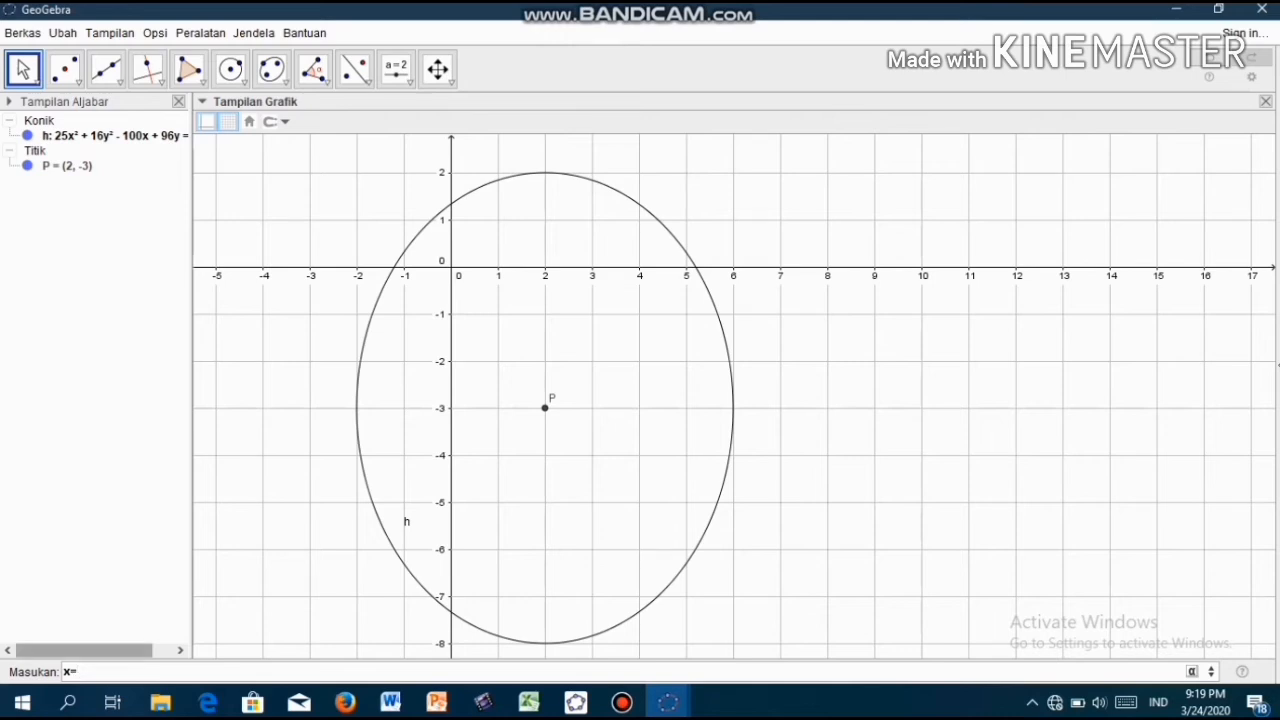
text(2)
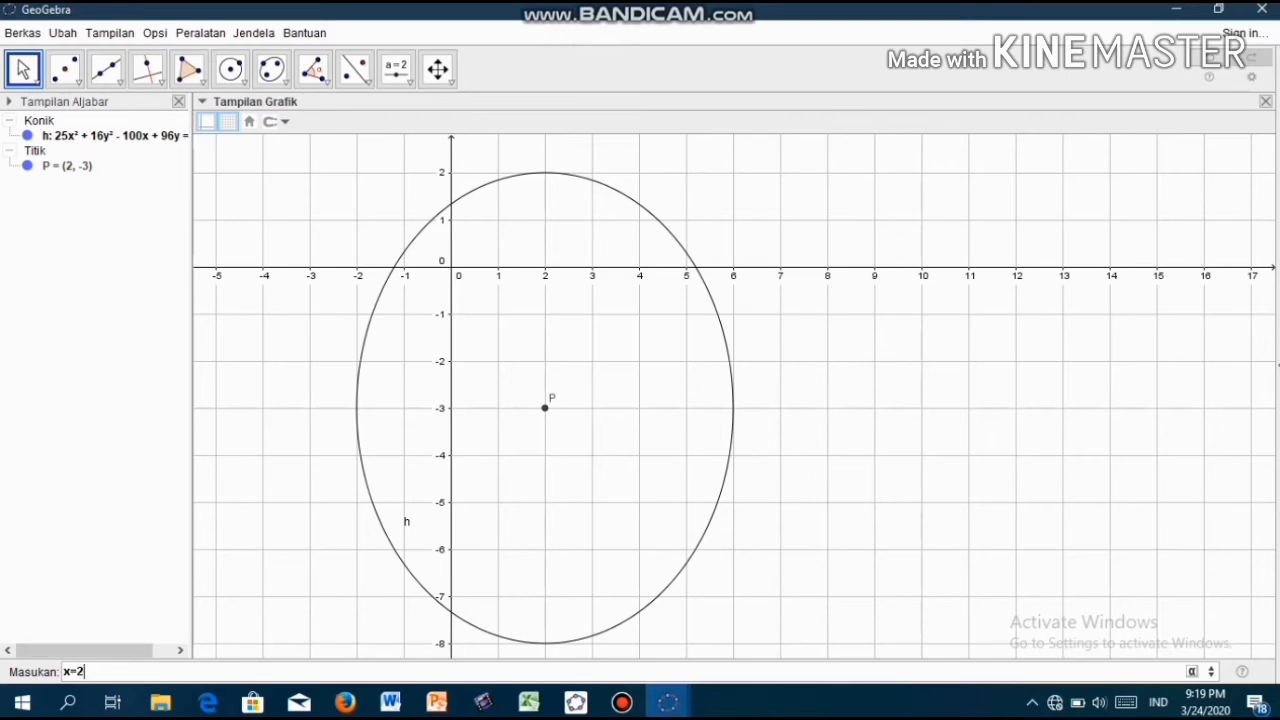
key(Return)
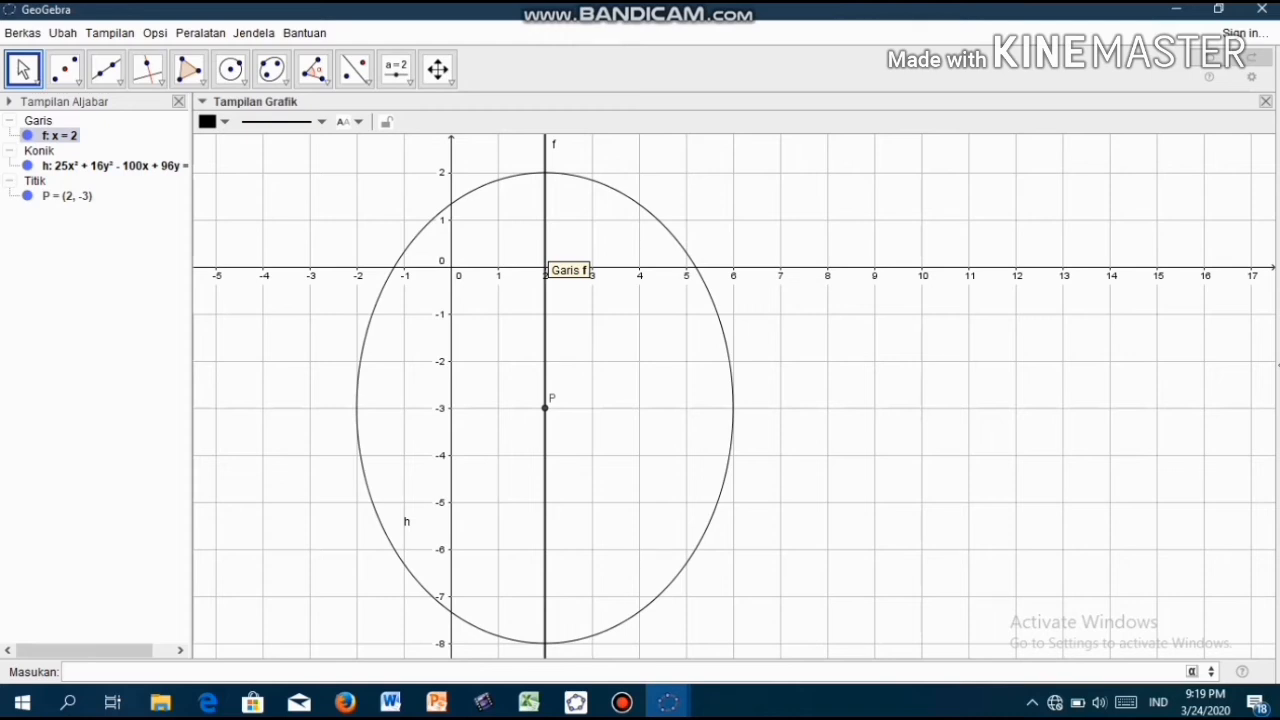
- Rename the line x=2 as y' in its object properties and open its colour settings
right_click(545, 243)
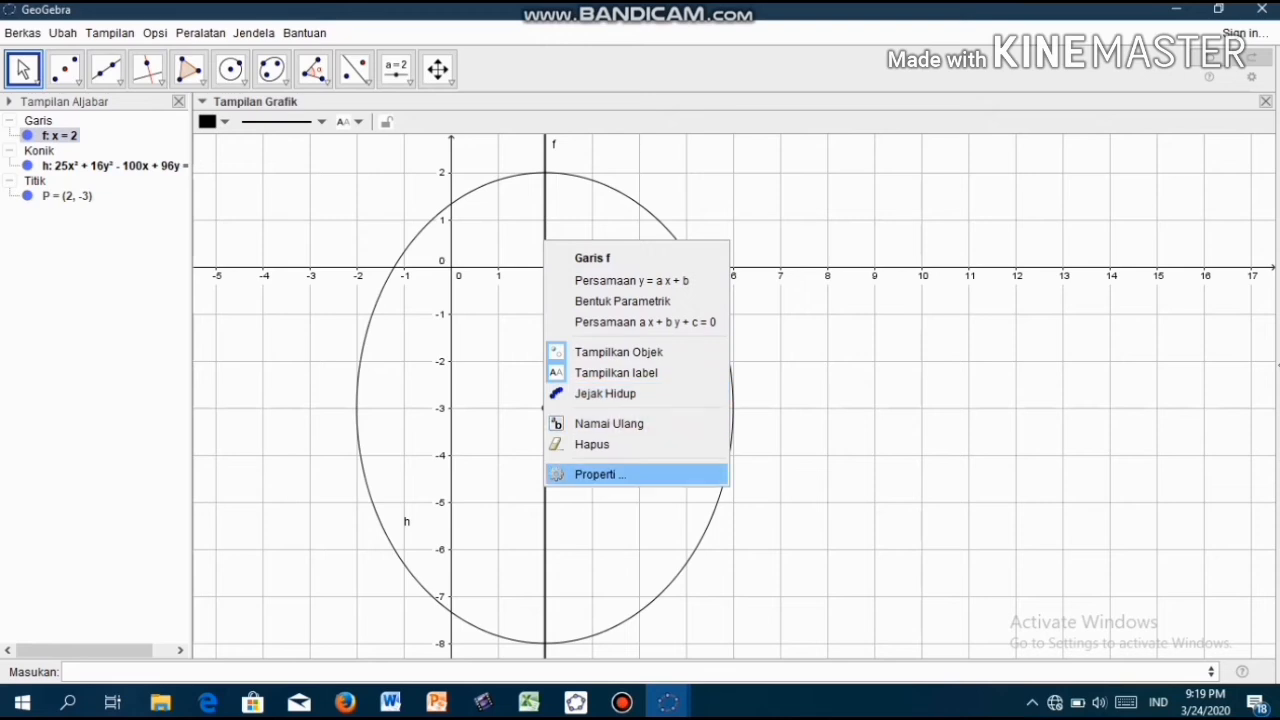
click(600, 474)
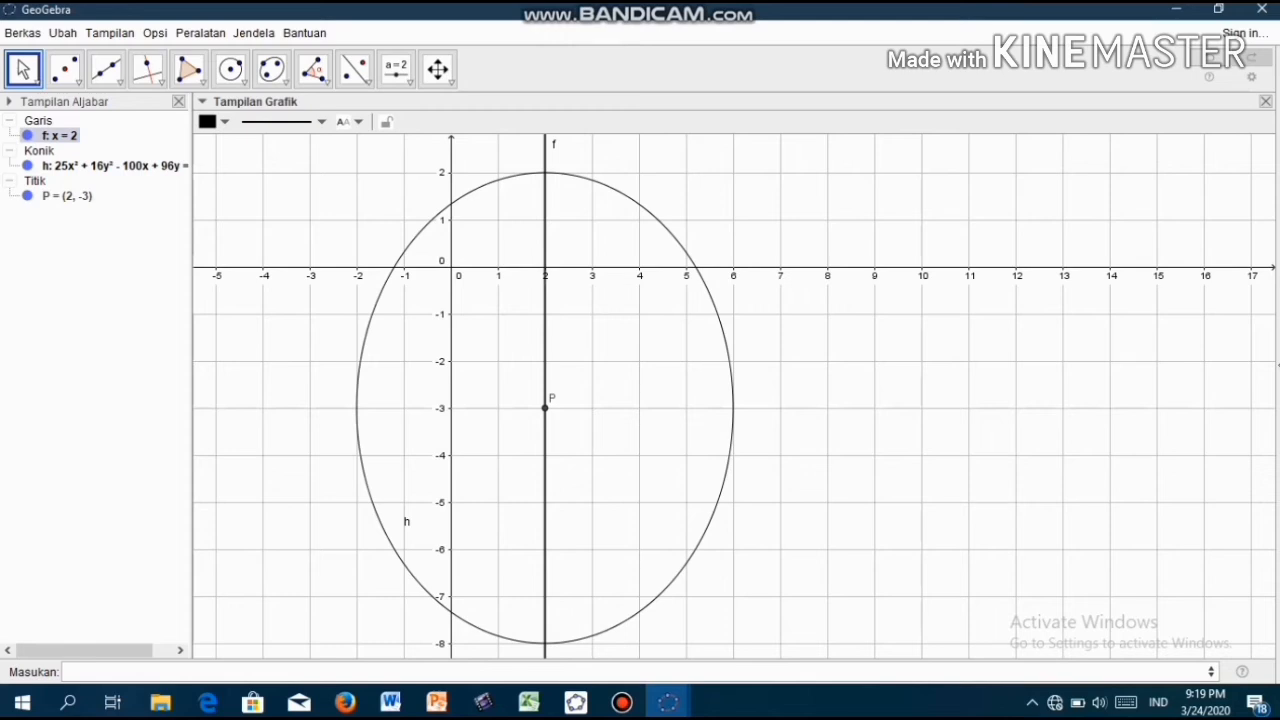
key(ctrl+e)
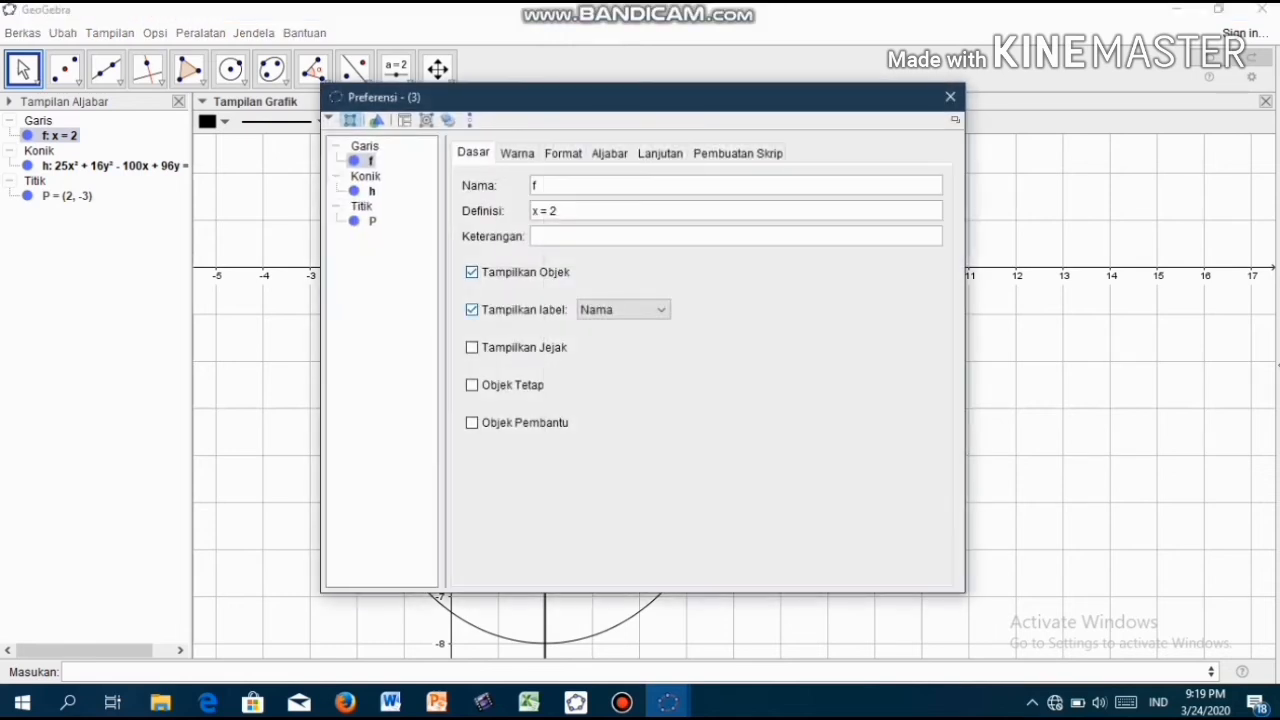
click(541, 185)
key(BackSpace)
text(y')
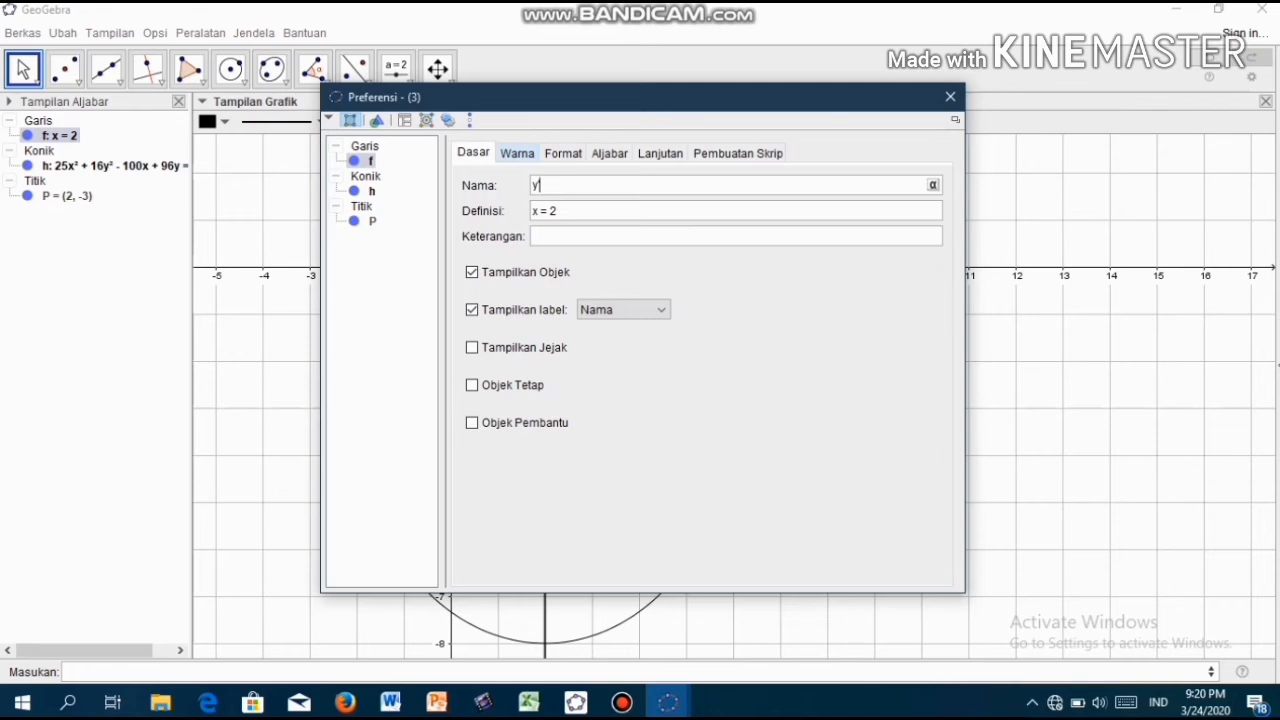
click(517, 153)
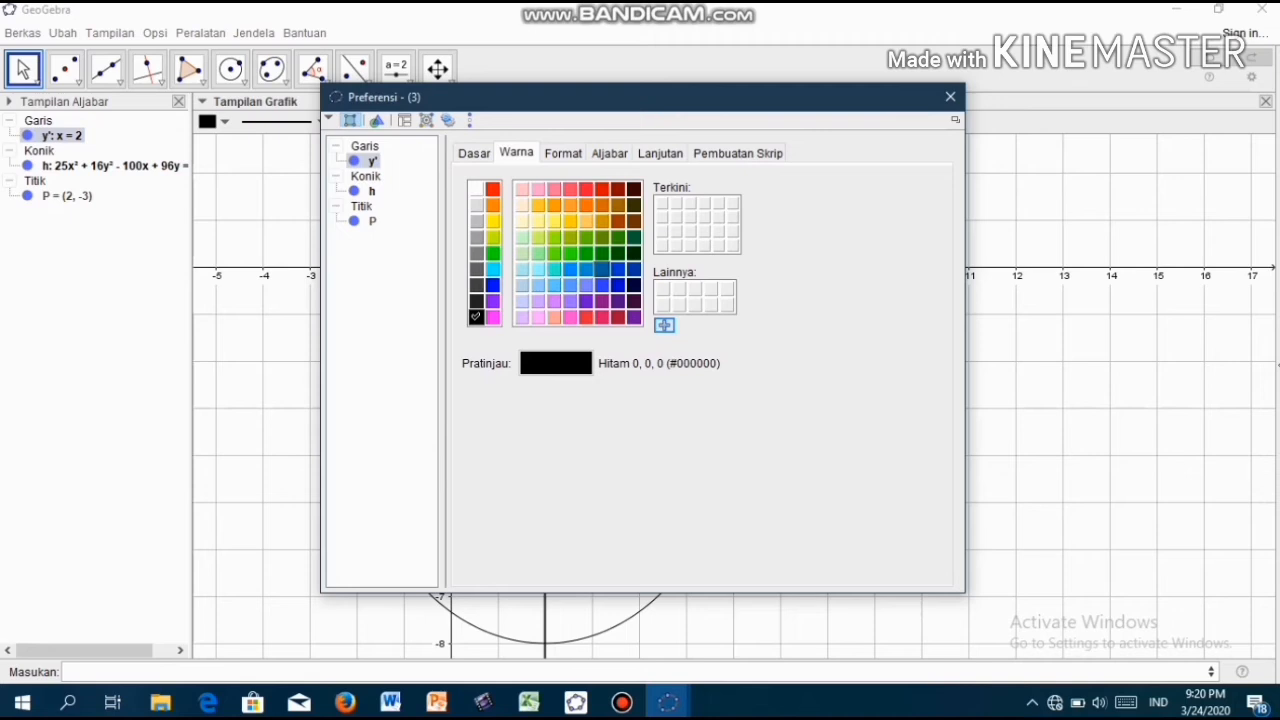
- Colour the line y' dark blue (0, 0, 204) and give it a long-dashed line style
click(617, 285)
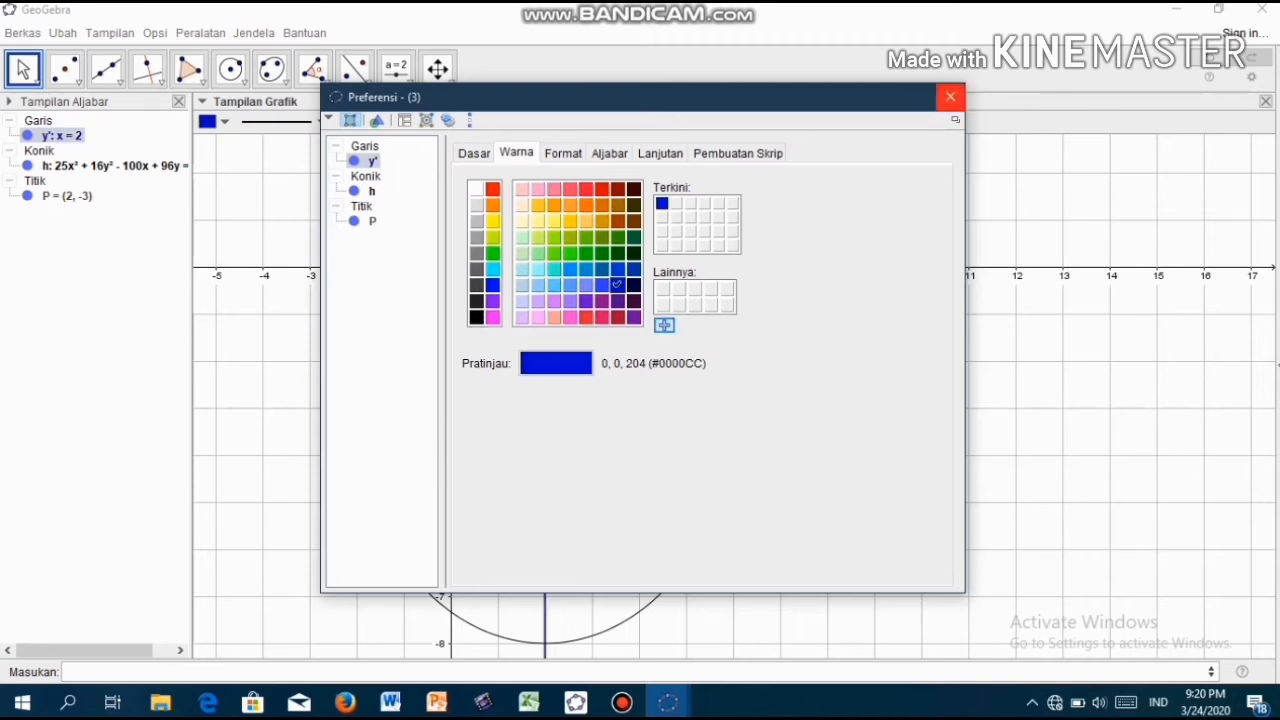
click(950, 96)
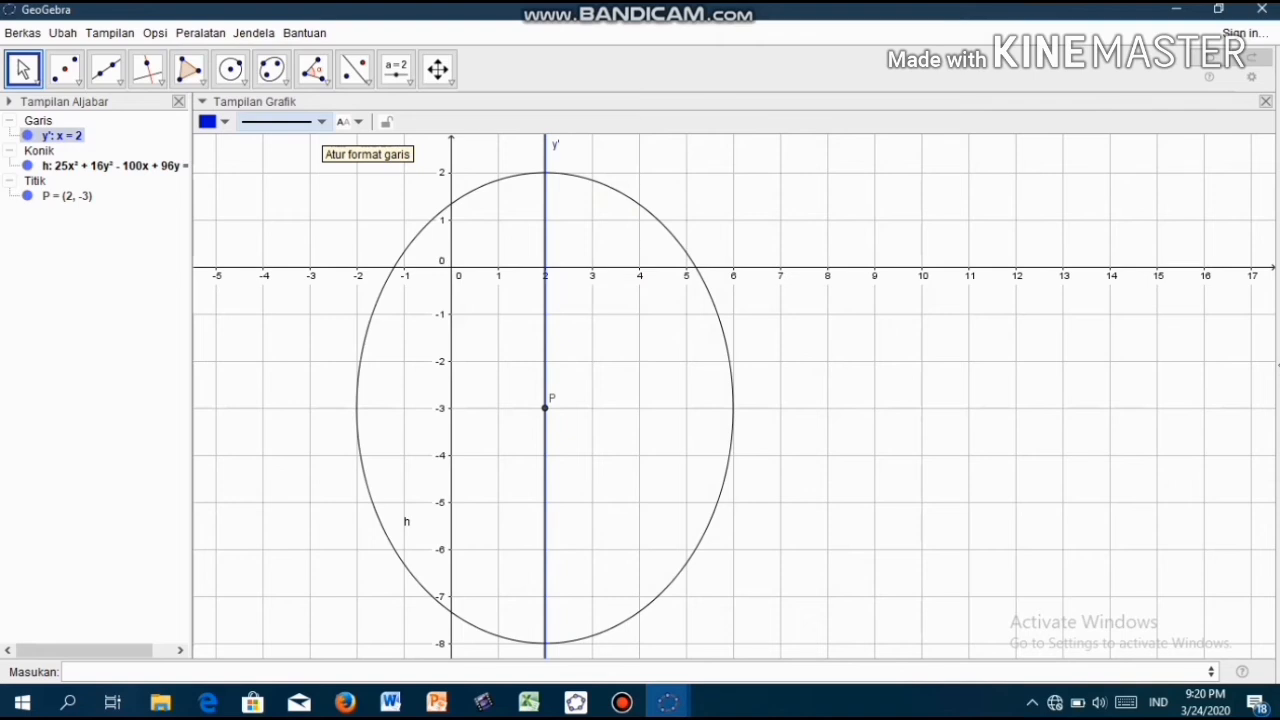
click(290, 121)
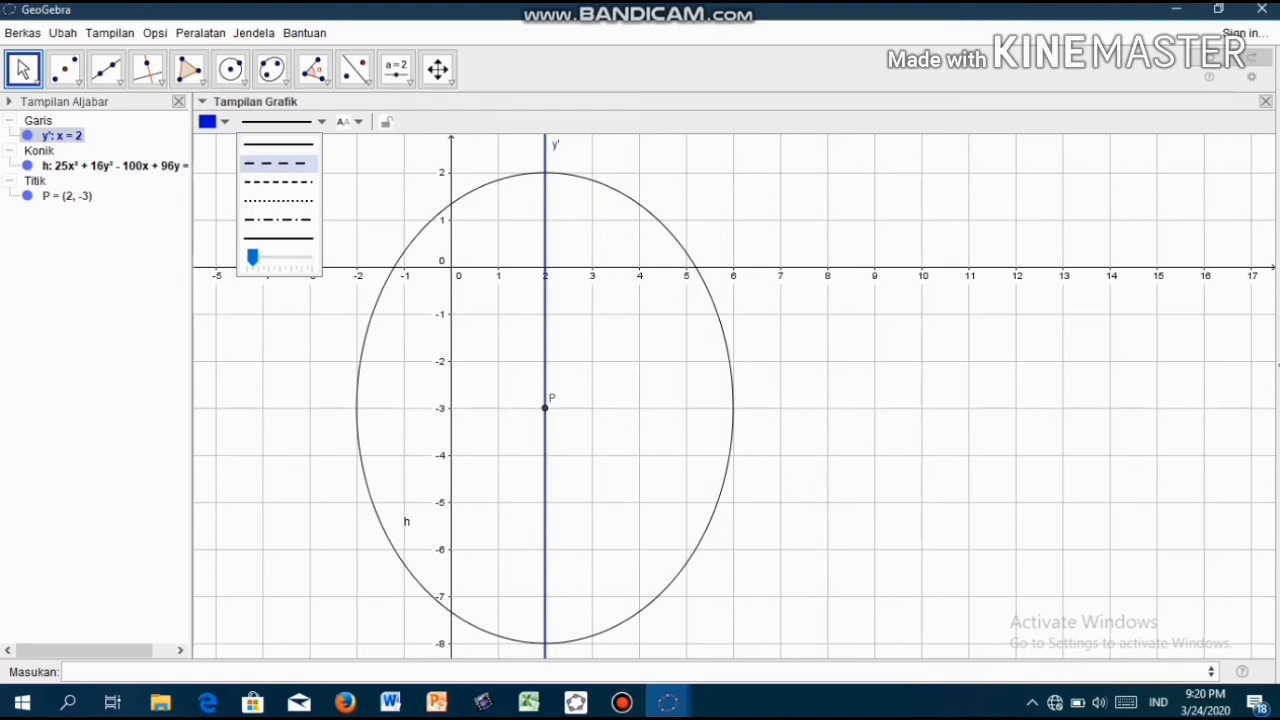
key(Escape)
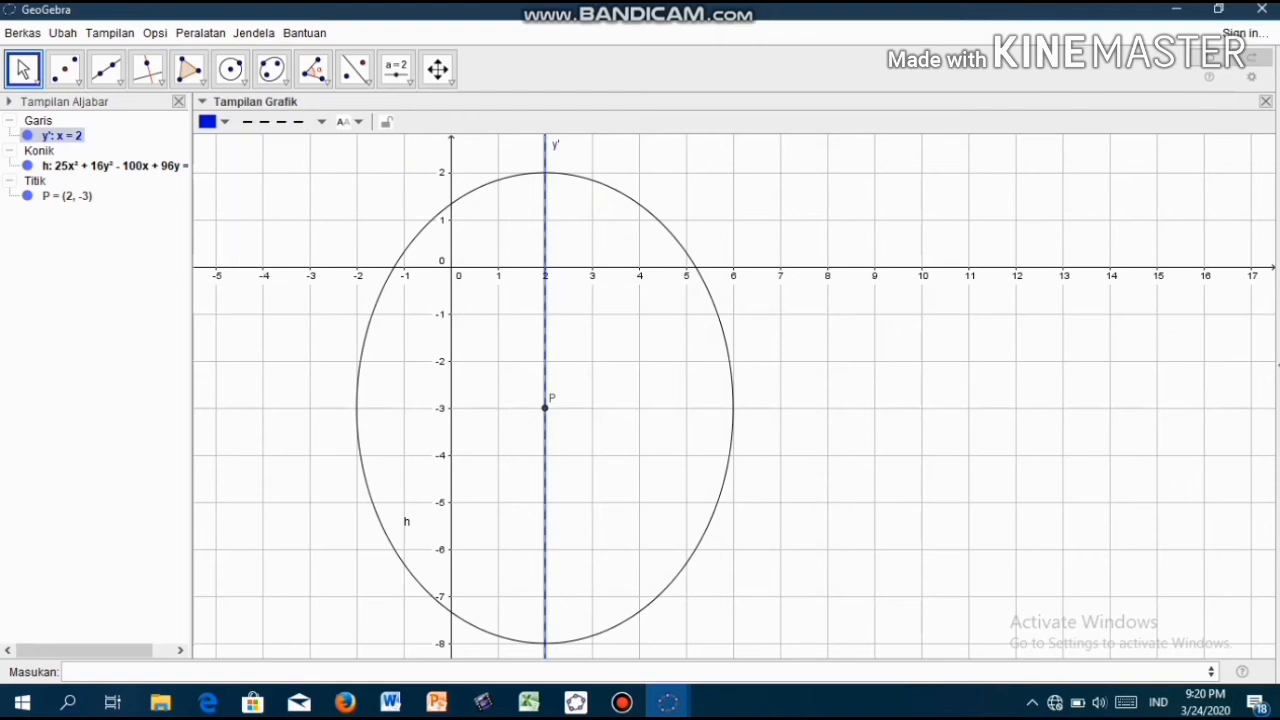
key(Escape)
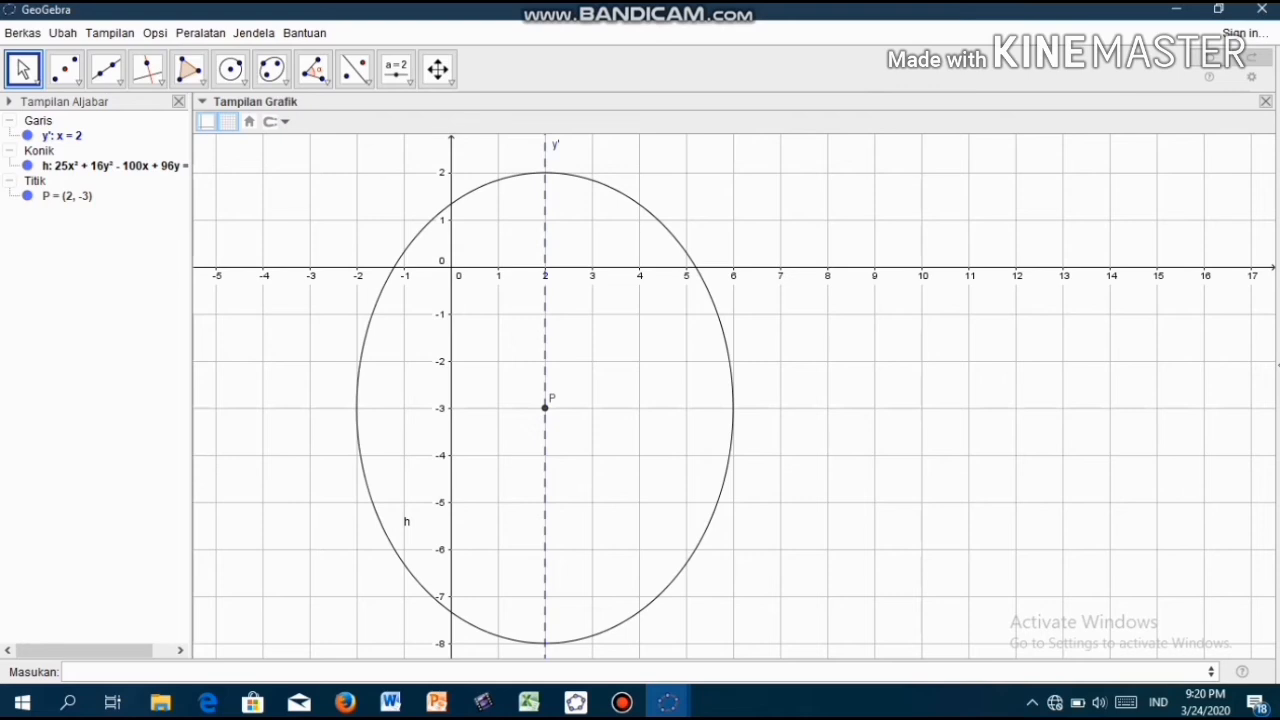
- Plot the horizontal symmetry axis through the centre as the line y=-3
click(600, 671)
text(y=-3)
key(Return)
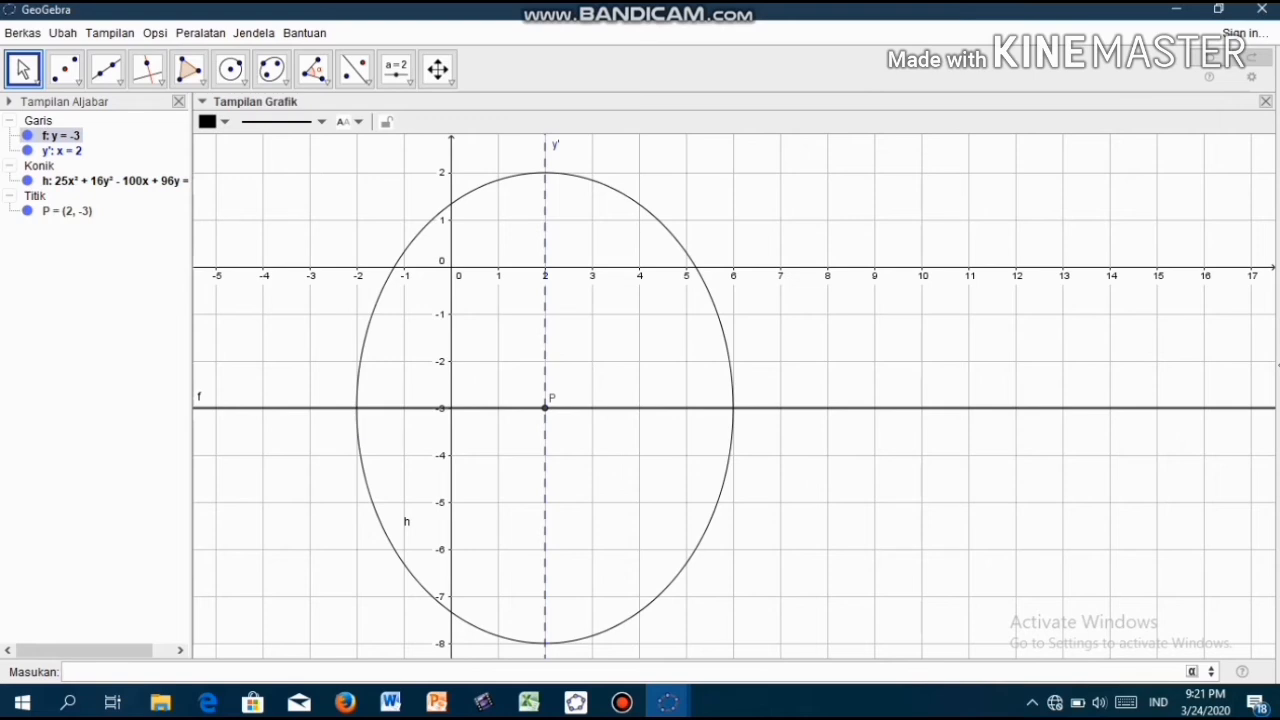
- Colour the line y=-3 red (255, 0, 0) and rename it x' in its object properties
right_click(298, 408)
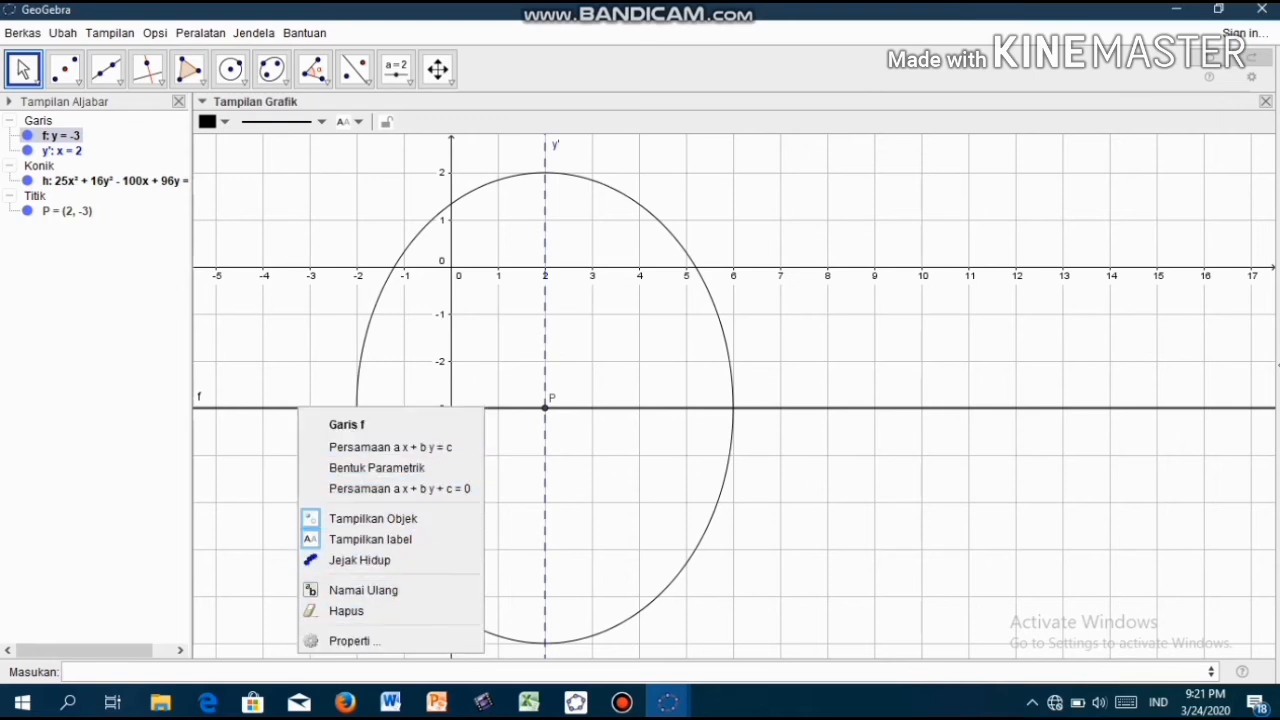
click(350, 641)
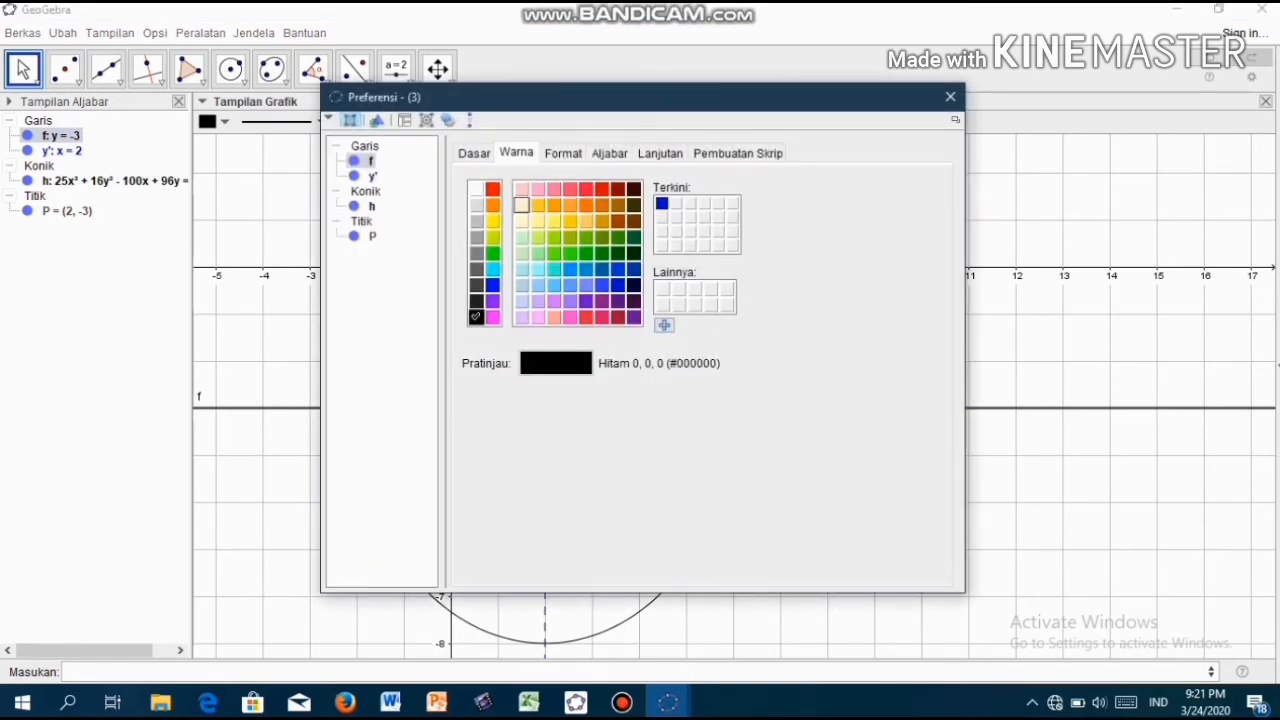
click(493, 189)
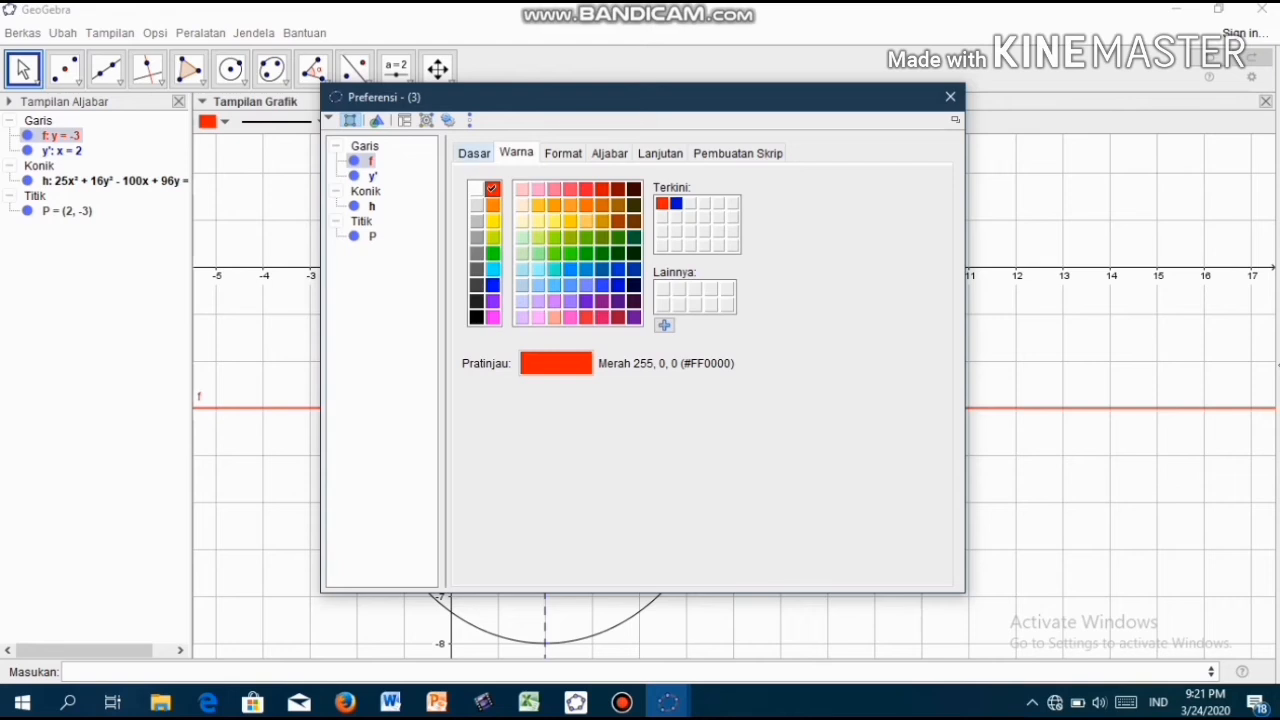
click(474, 153)
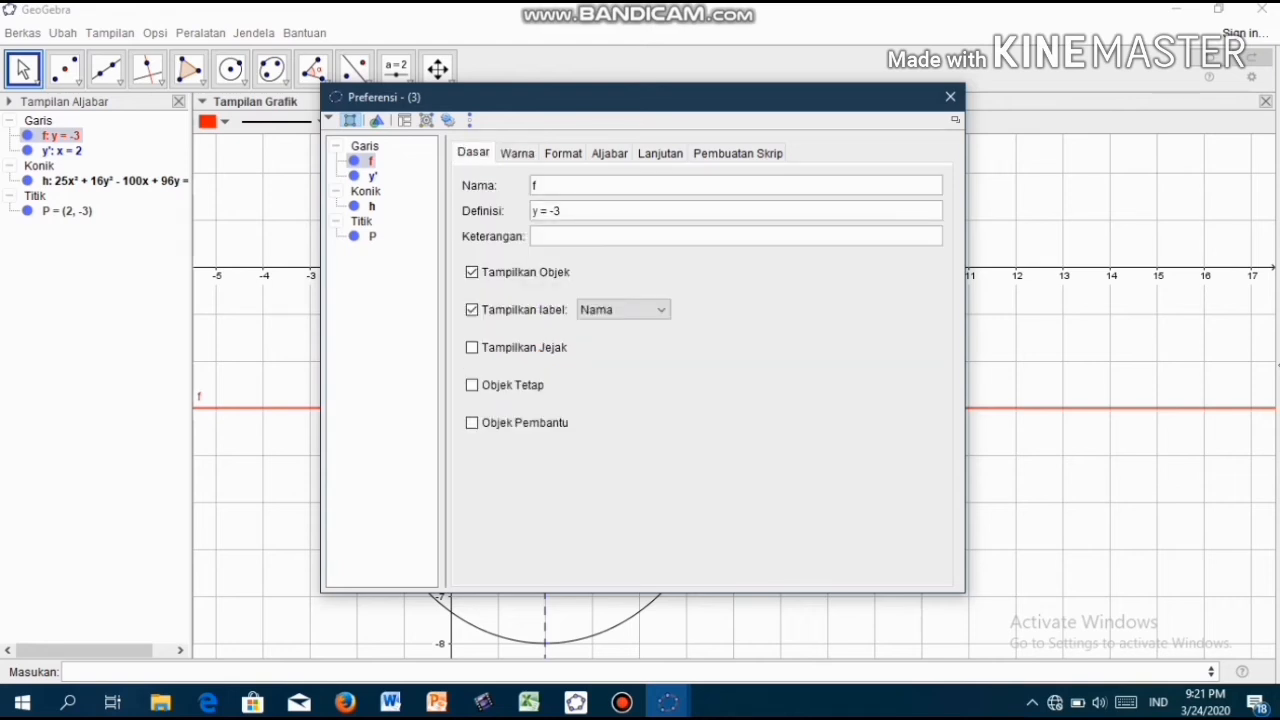
click(539, 185)
key(BackSpace)
text(x')
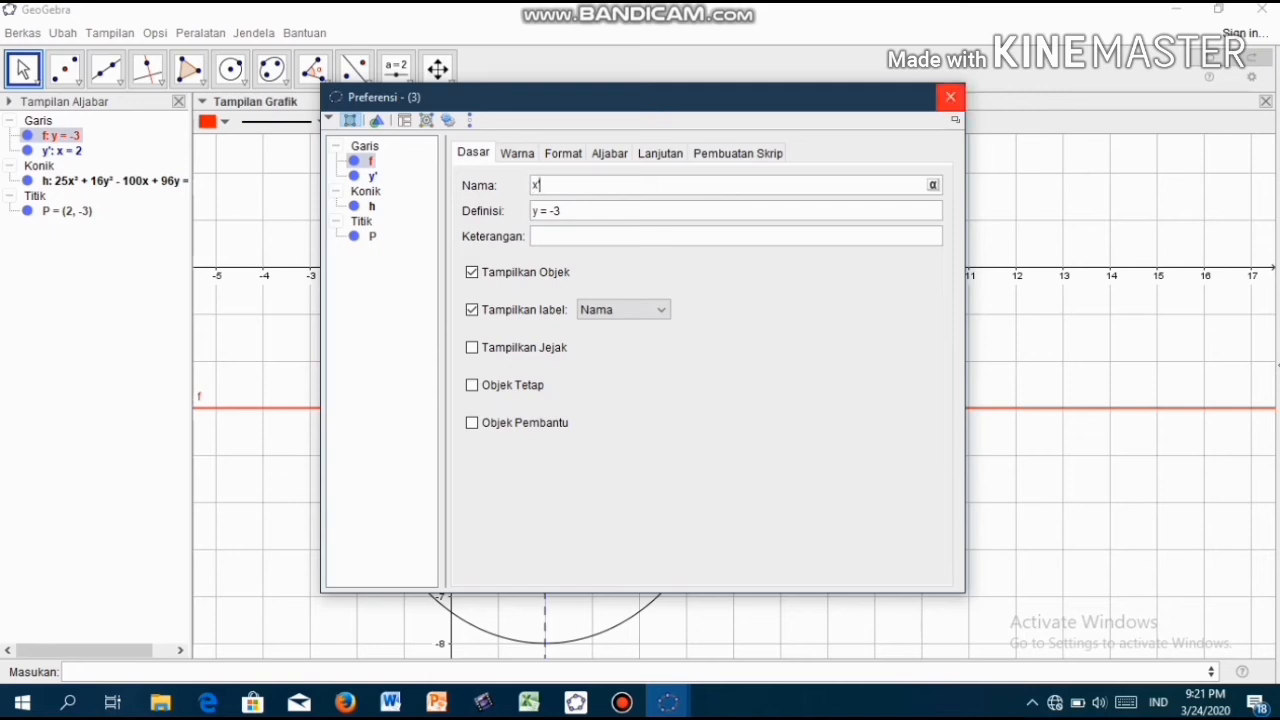
click(950, 96)
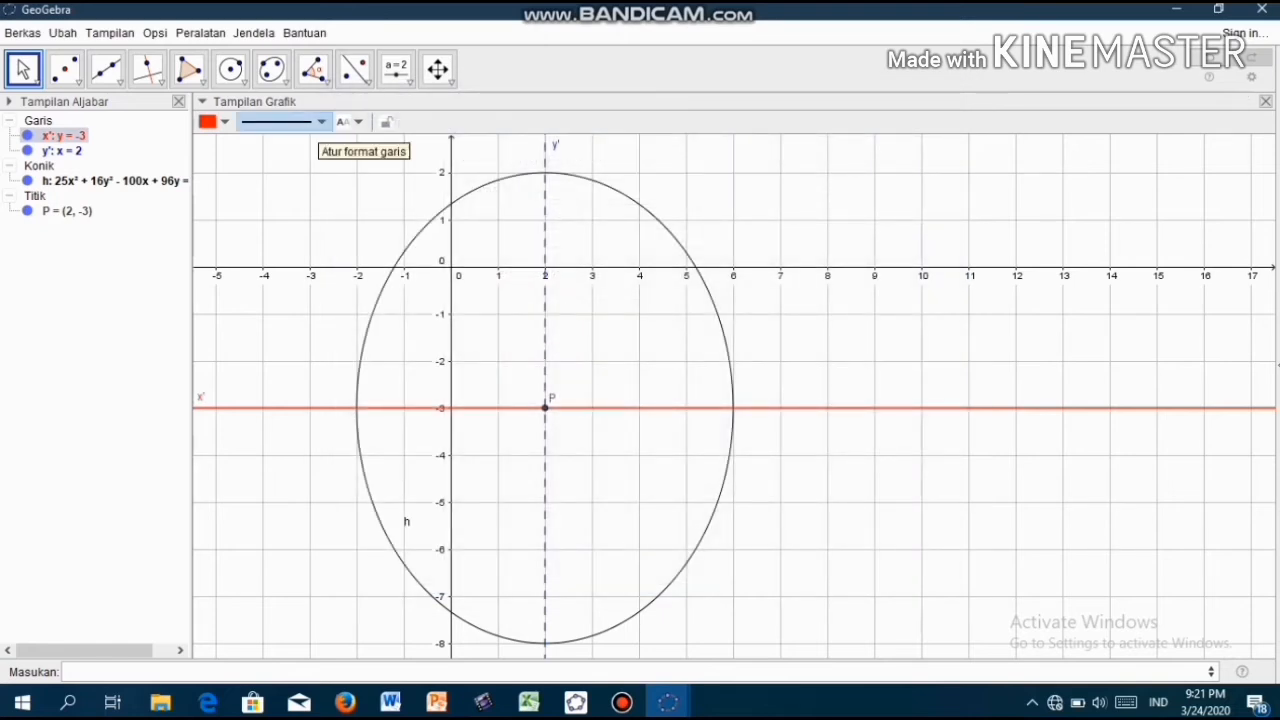
- Give the horizontal axis x' a long-dashed line style
click(318, 122)
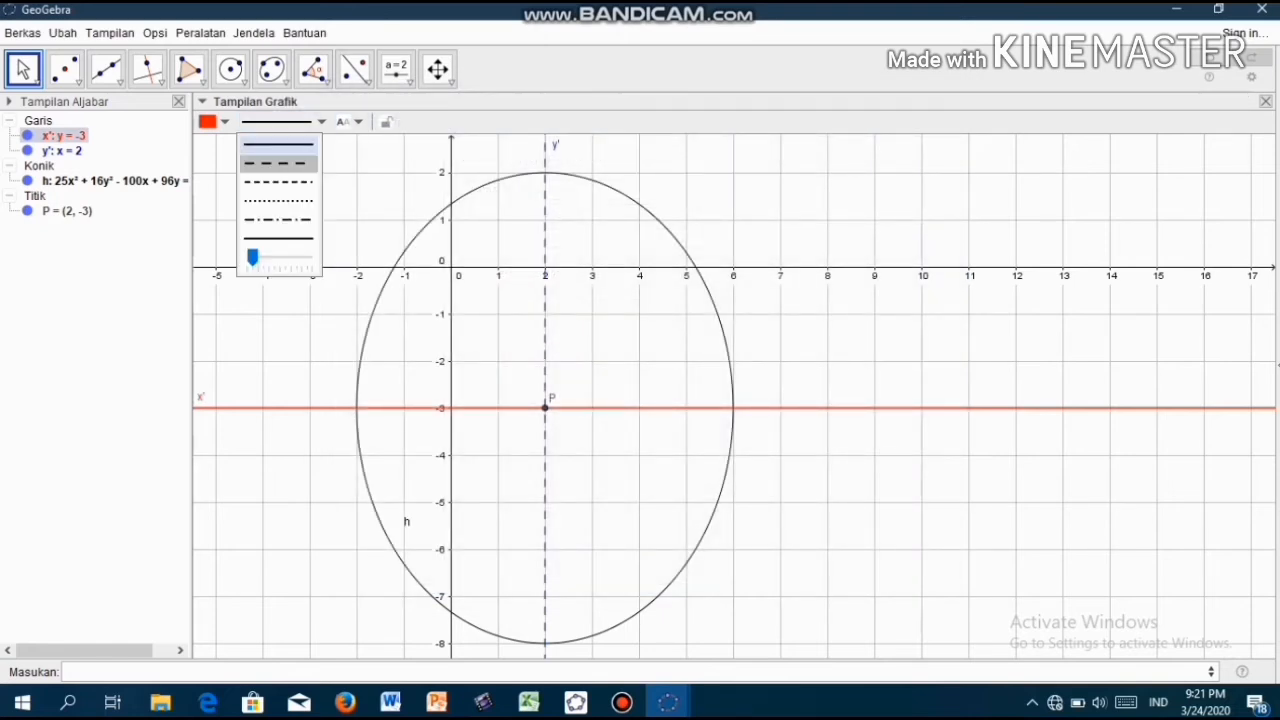
click(278, 162)
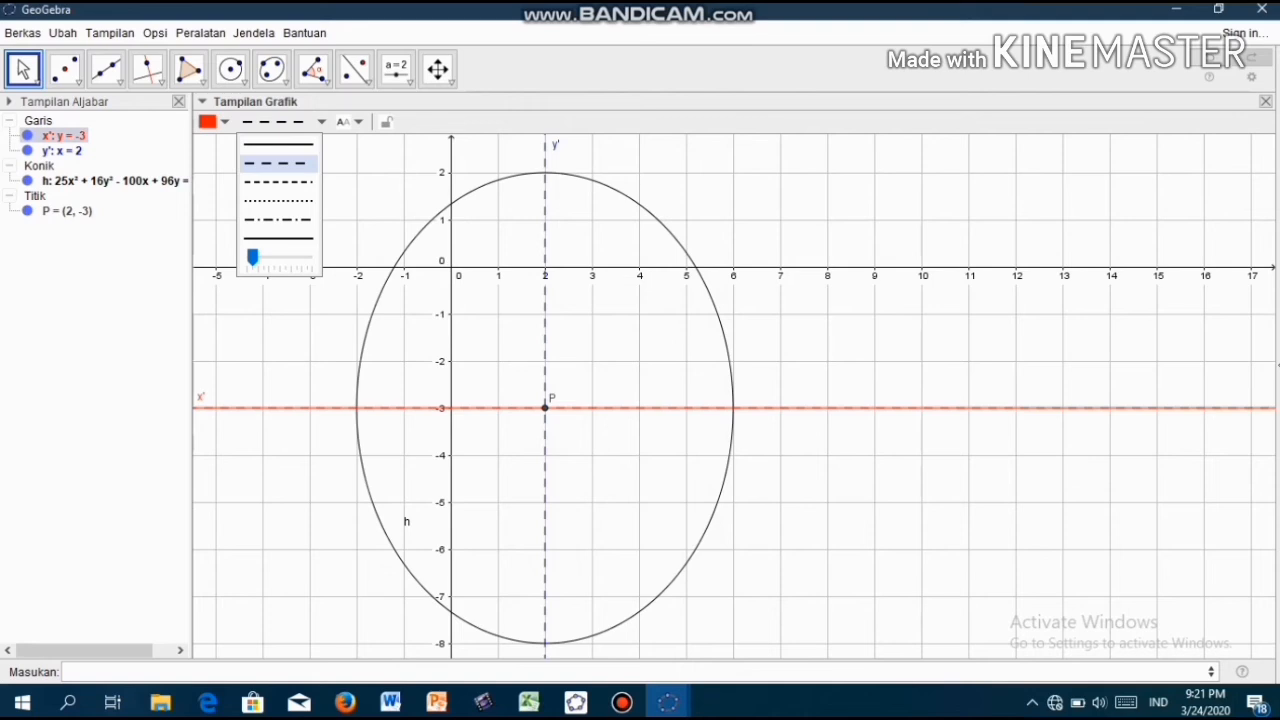
key(Escape)
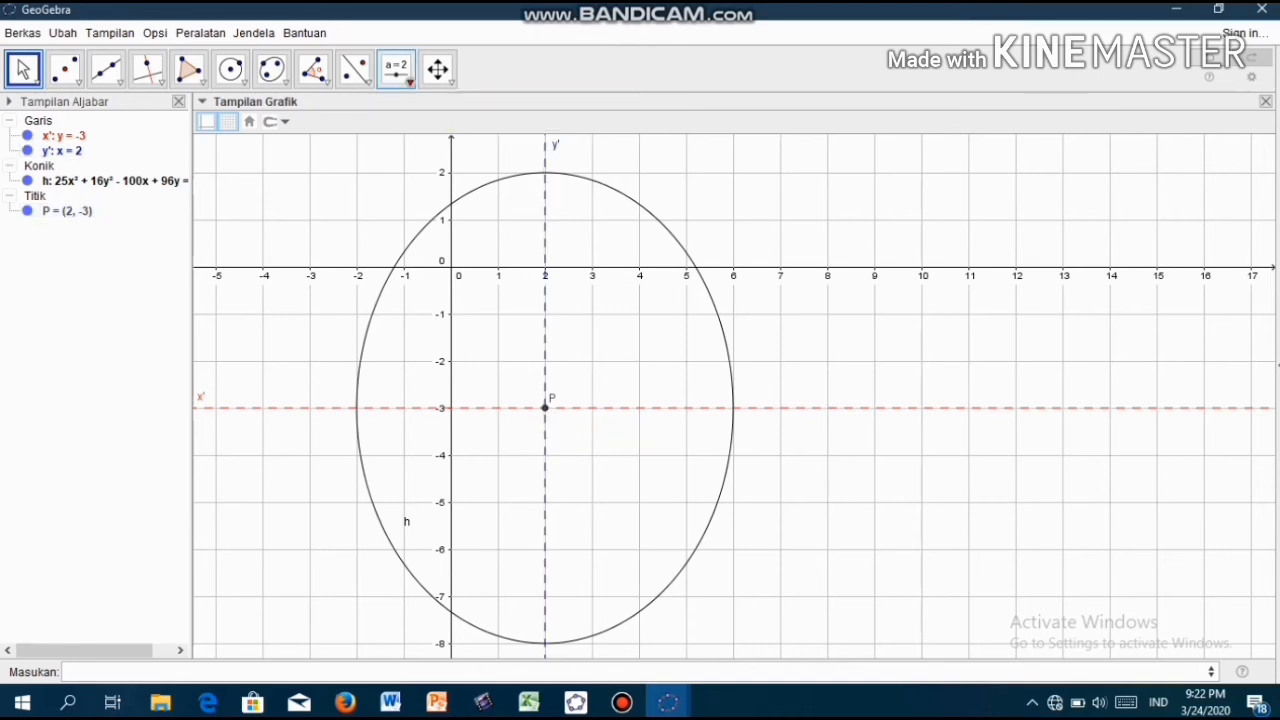
- Create a number slider a ranging from -5 to 5 in the empty area beside the upper part of the ellipse
click(408, 80)
click(408, 80)
click(396, 70)
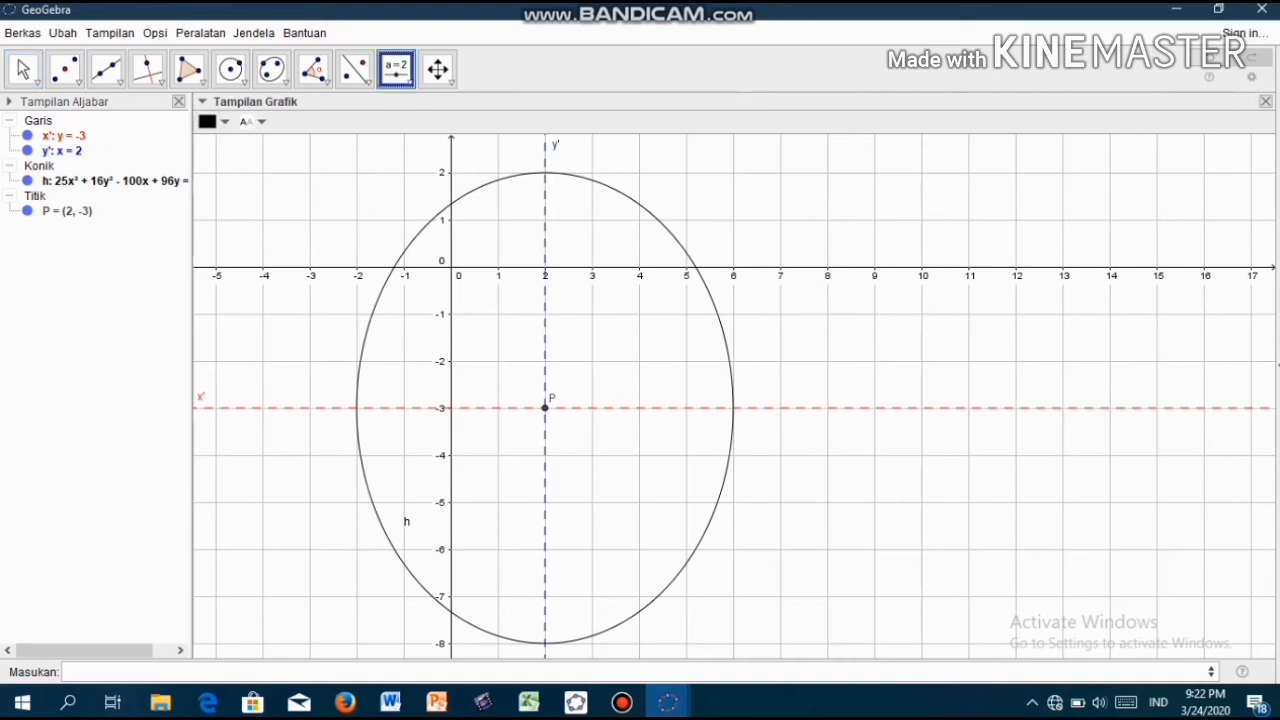
click(840, 205)
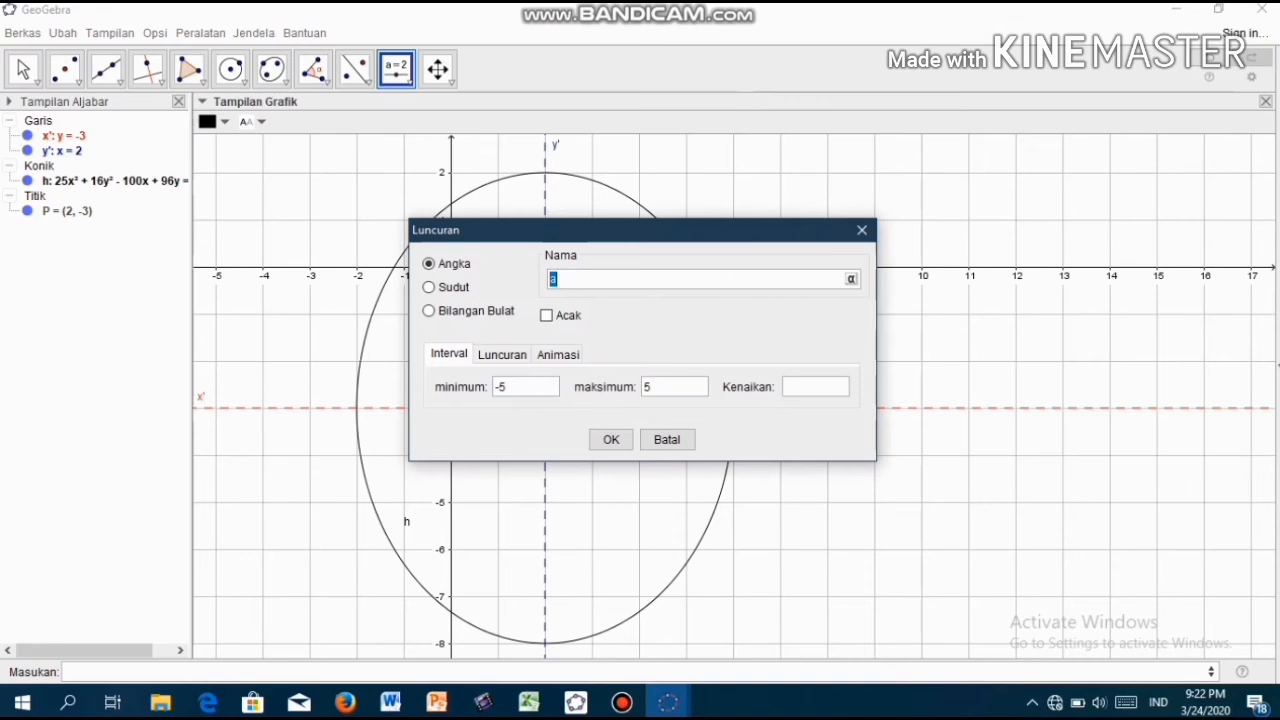
click(525, 387)
text(1)
click(611, 439)
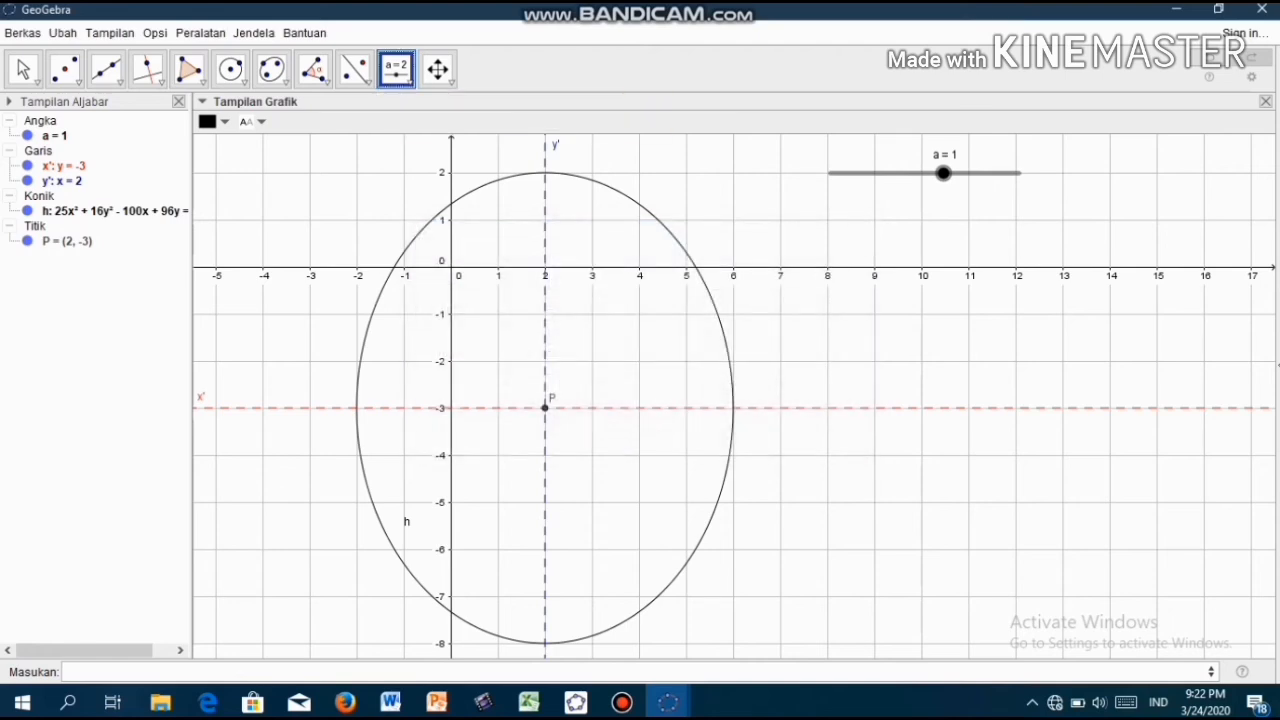
- Create a second number slider b ranging from -5 to 5, directly below slider a
click(396, 68)
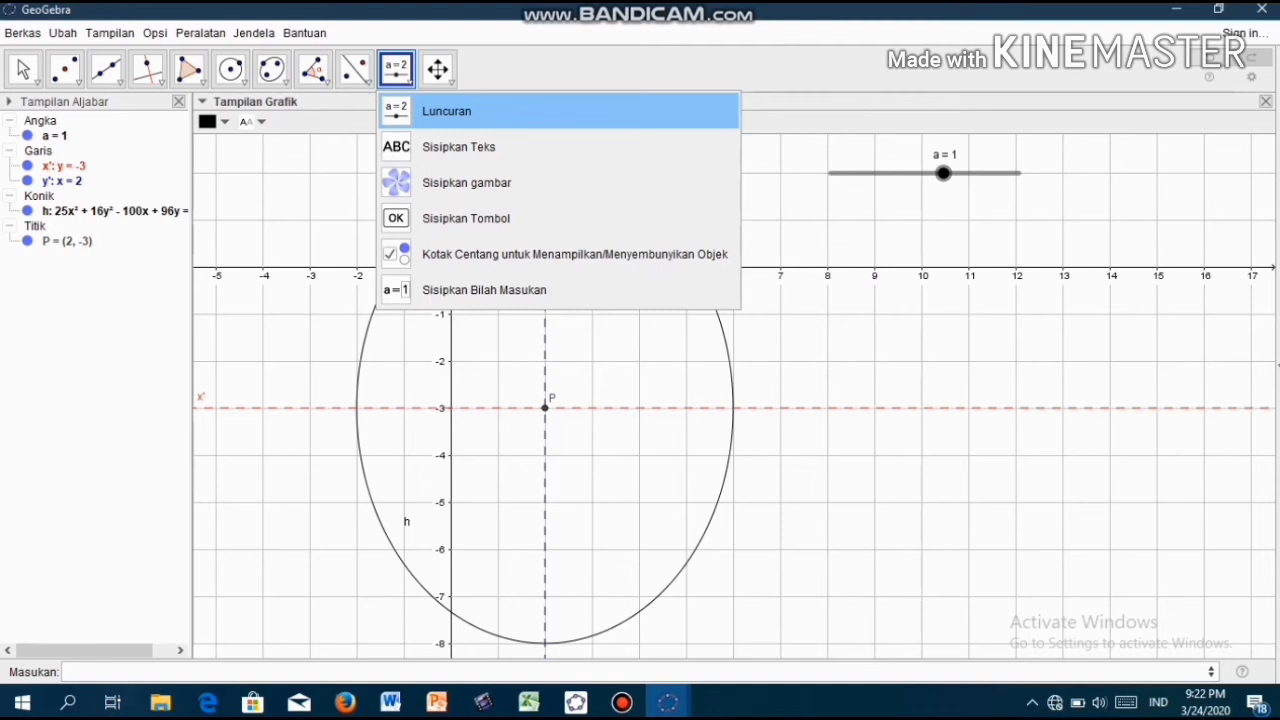
click(447, 111)
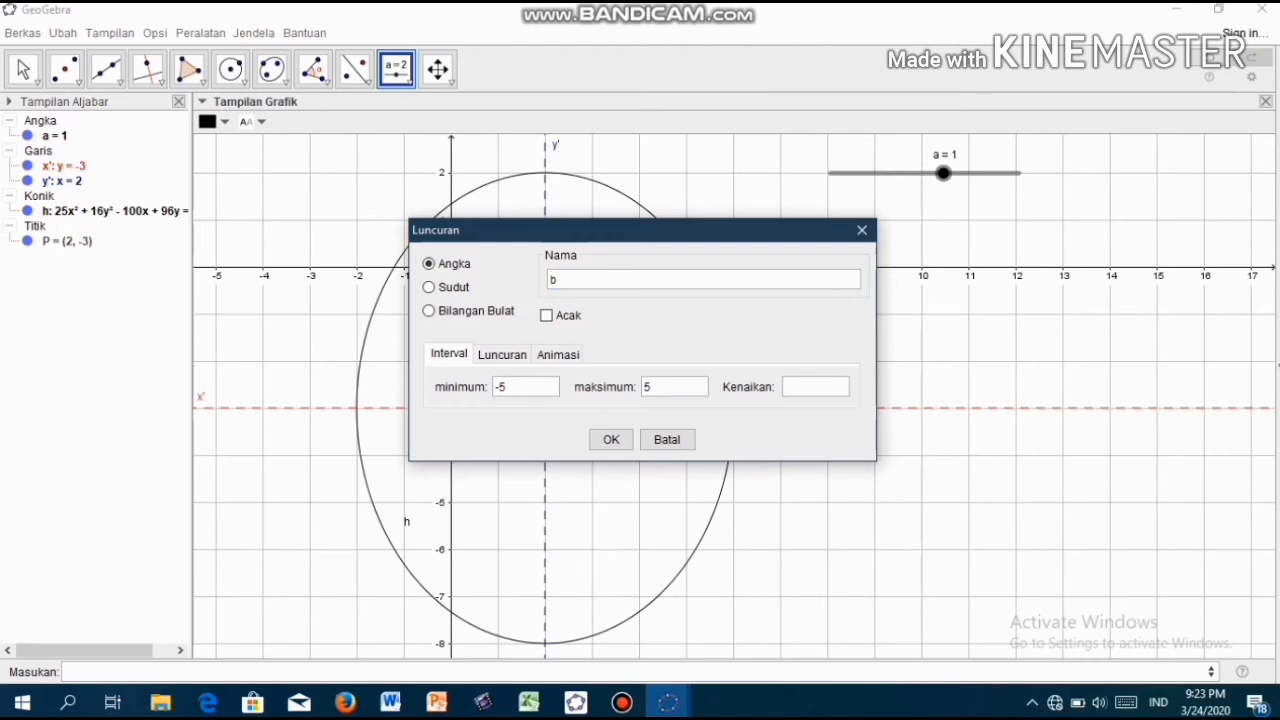
text(1)
key(Return)
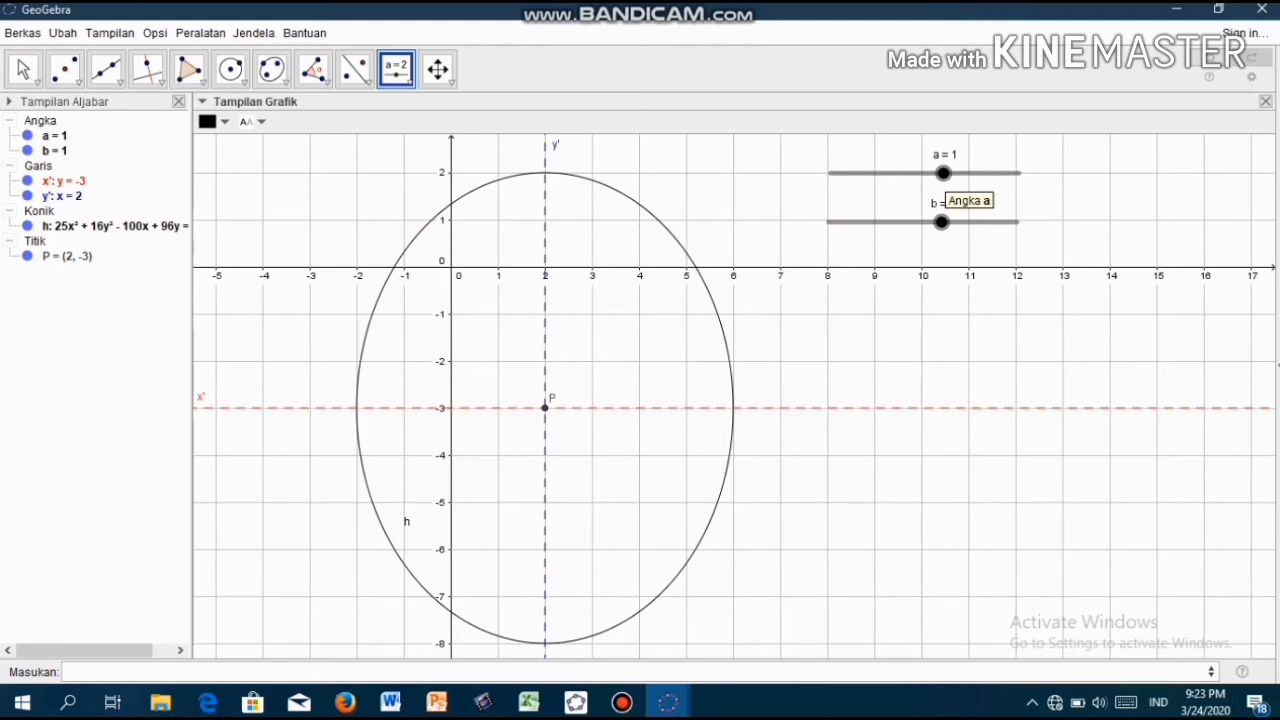
- Set slider a to 5 and slider b to 4
drag(943, 173, 1018, 173)
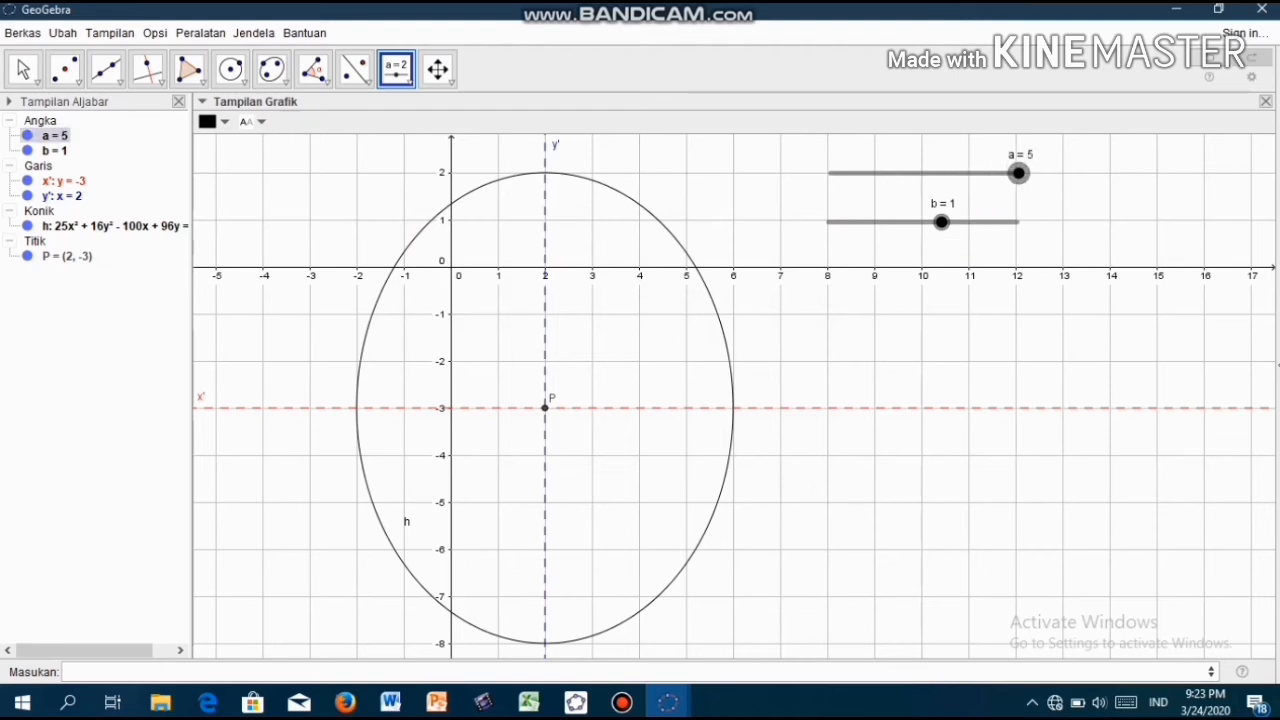
drag(941, 222, 998, 222)
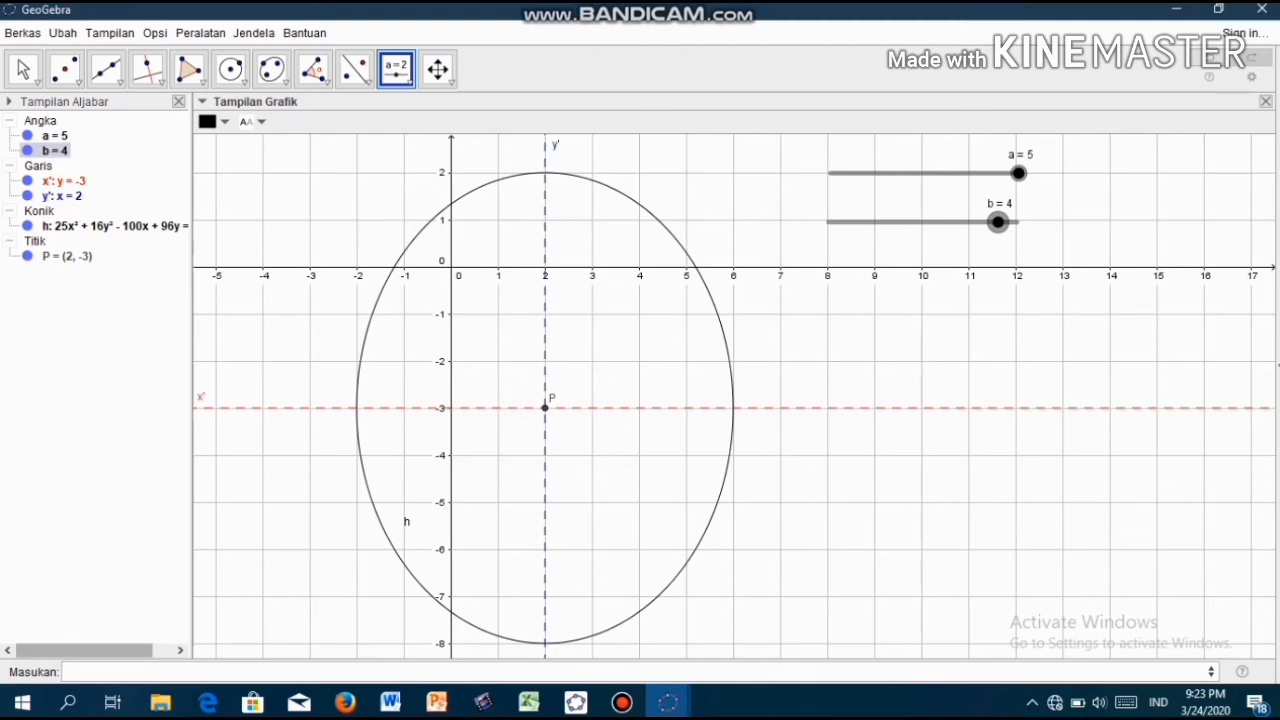
- Define the number c=√(a^2-b^2), using the virtual keyboard for the square root, and close that keyboard
click(65, 671)
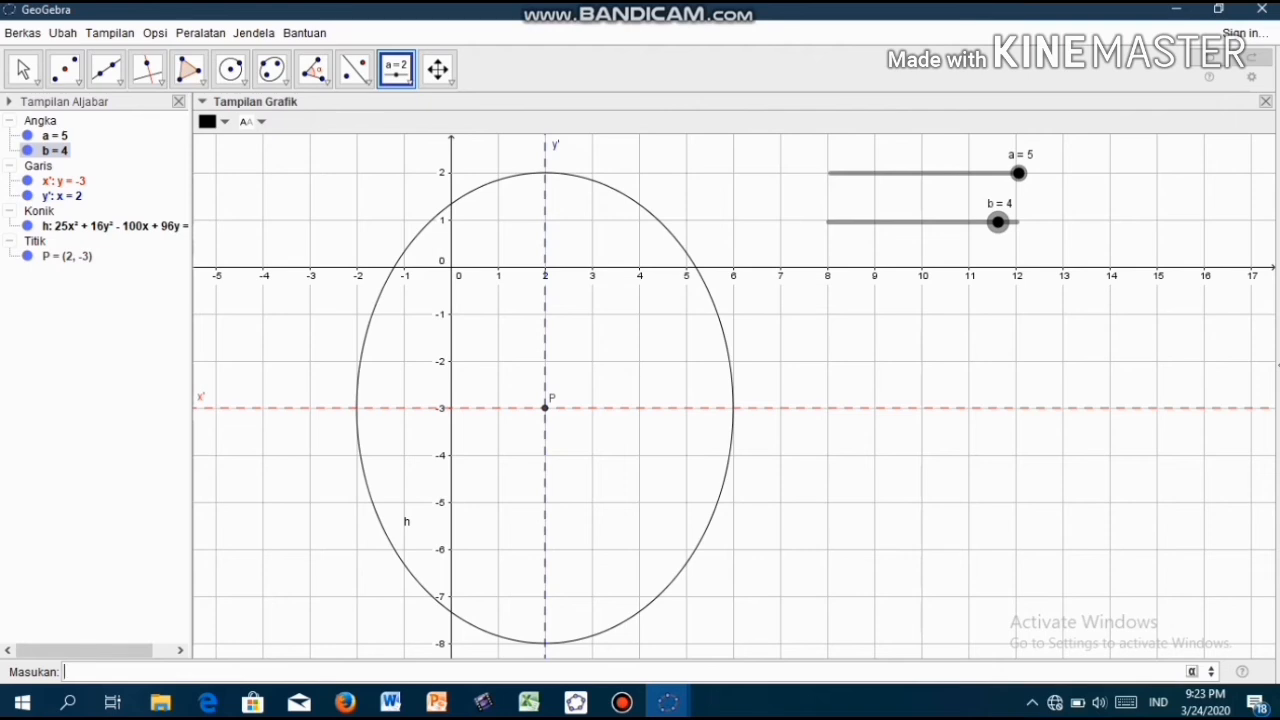
text(c=)
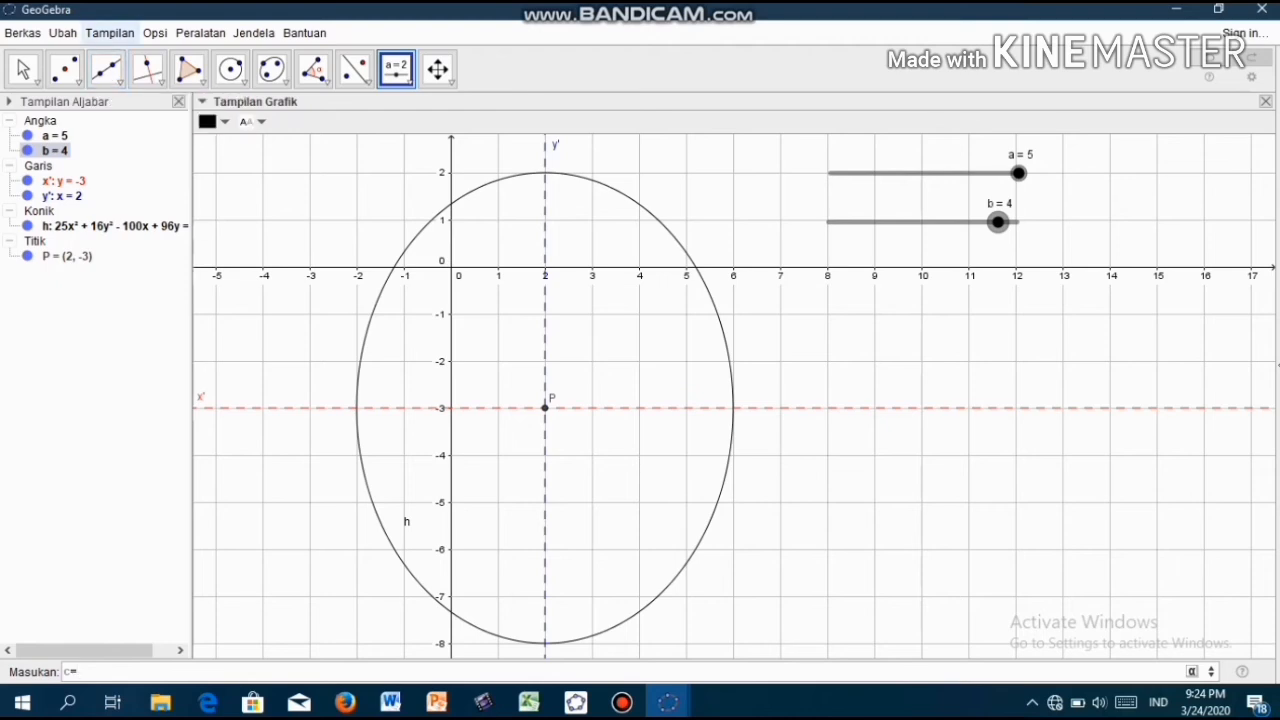
click(109, 32)
click(109, 32)
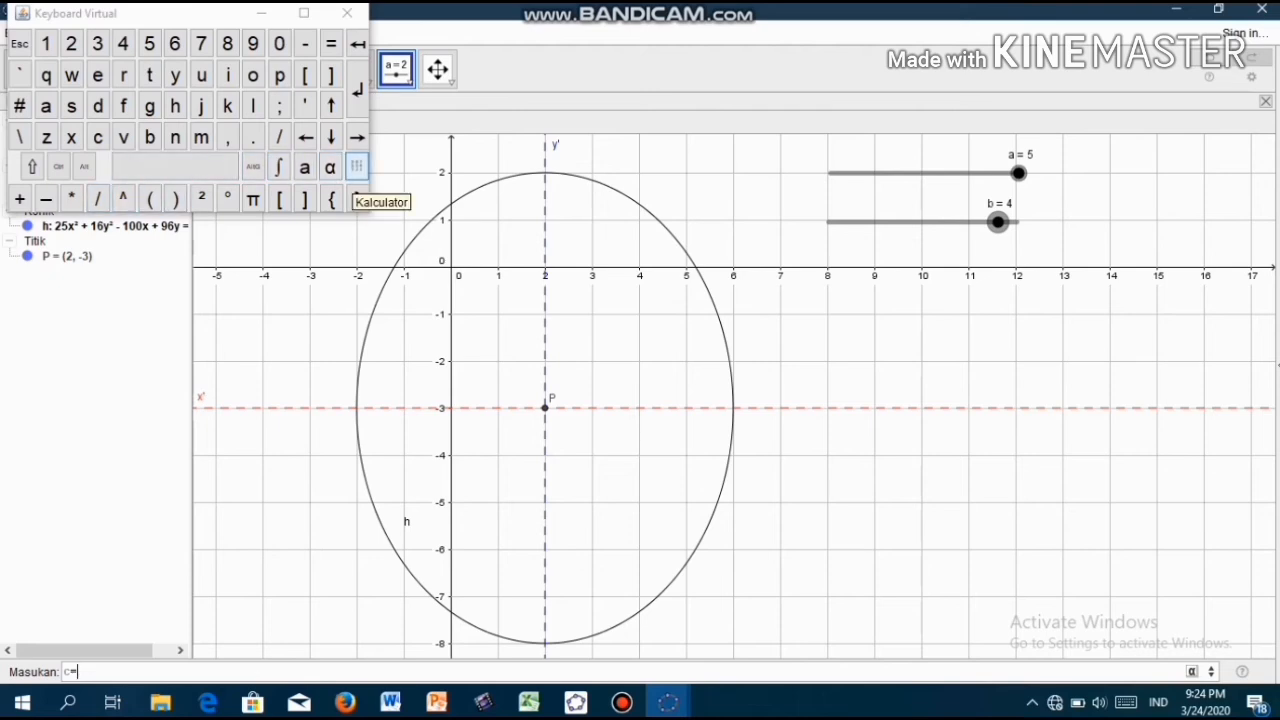
click(356, 167)
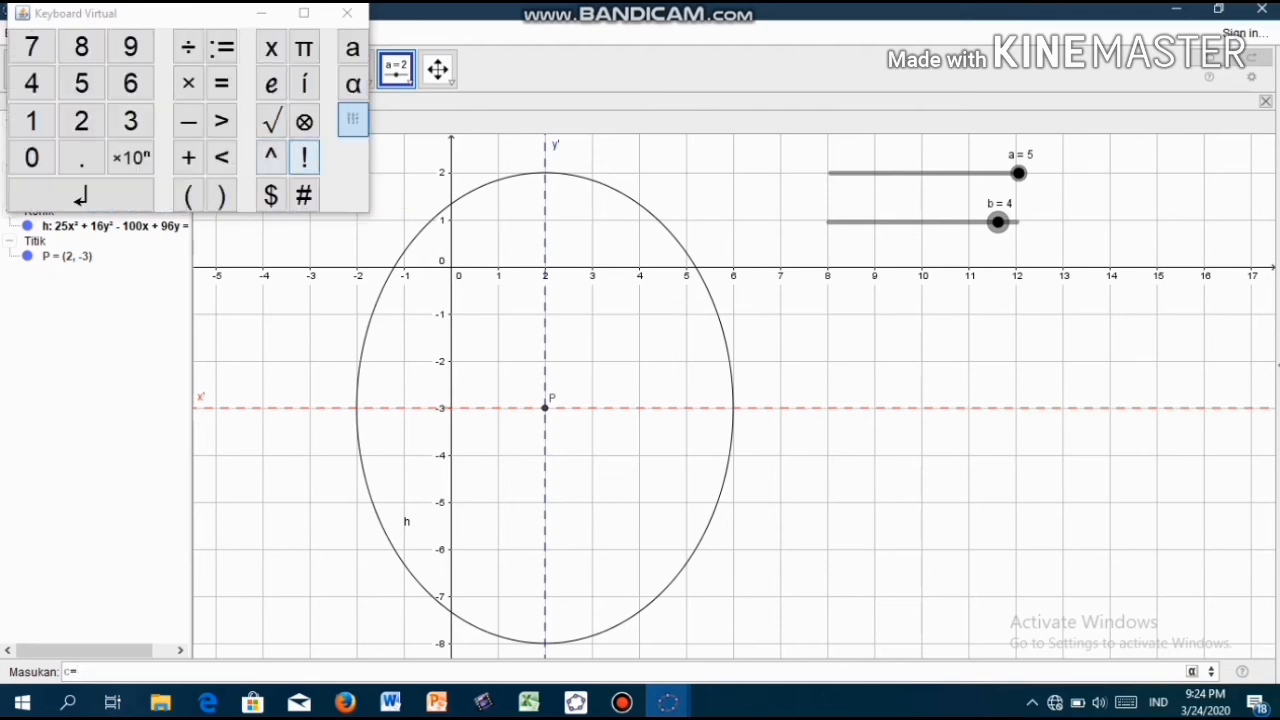
click(271, 120)
text((a)
text(^)
text(2-)
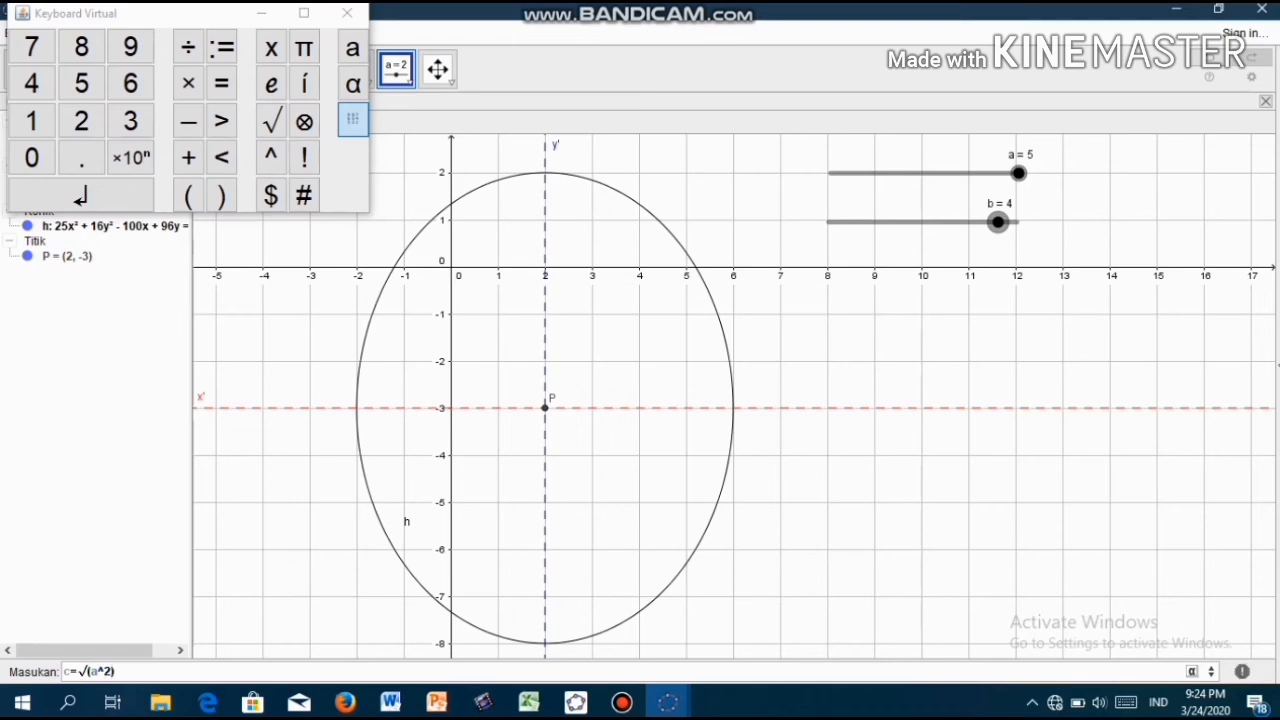
text(b^2)
key(Return)
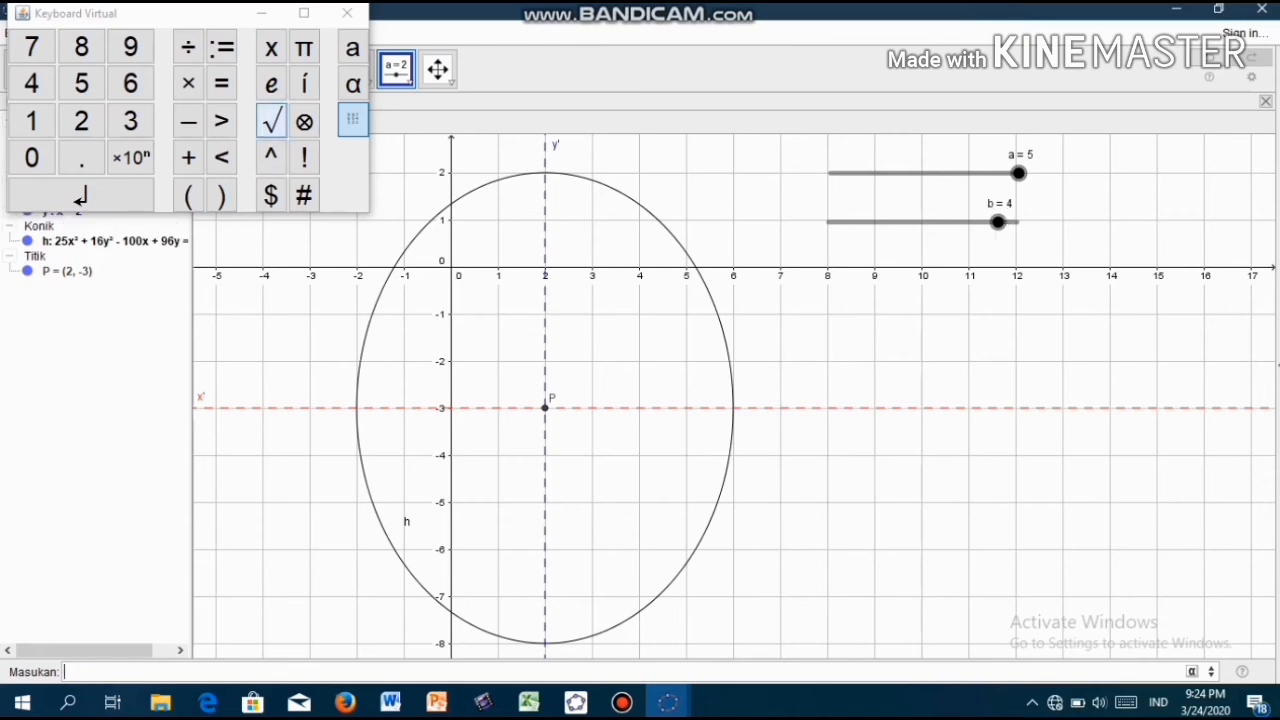
click(347, 13)
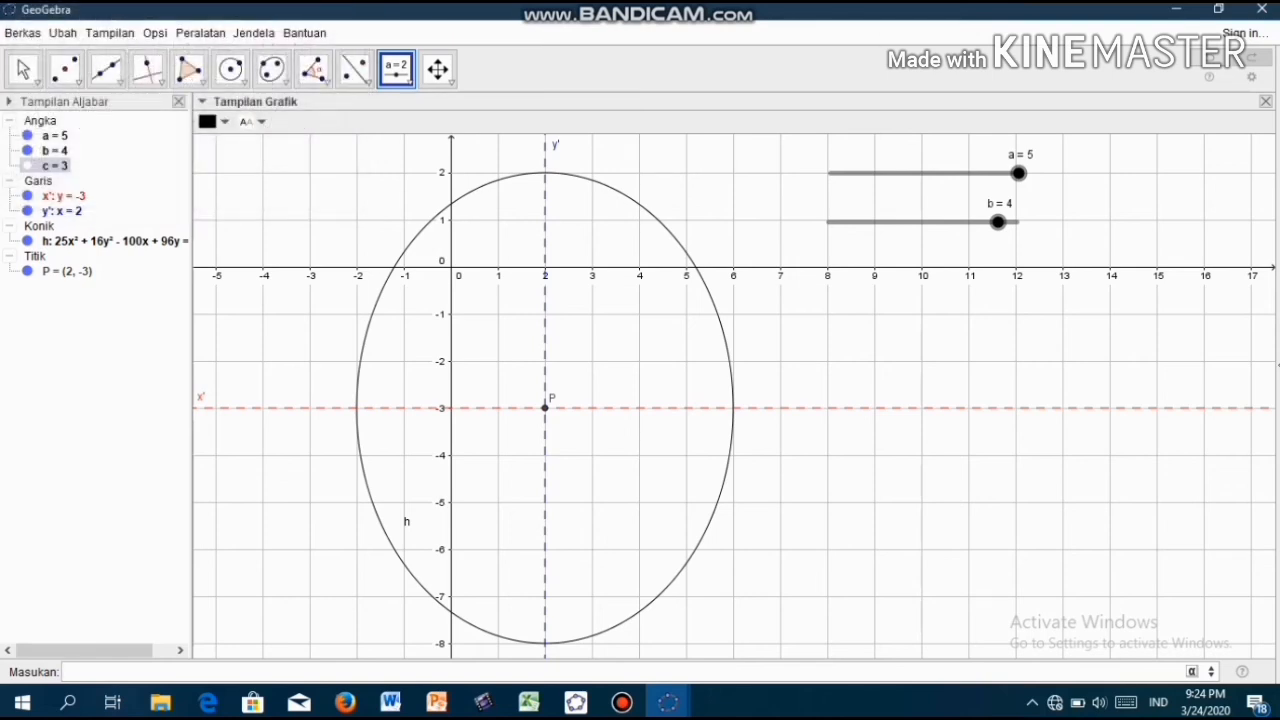
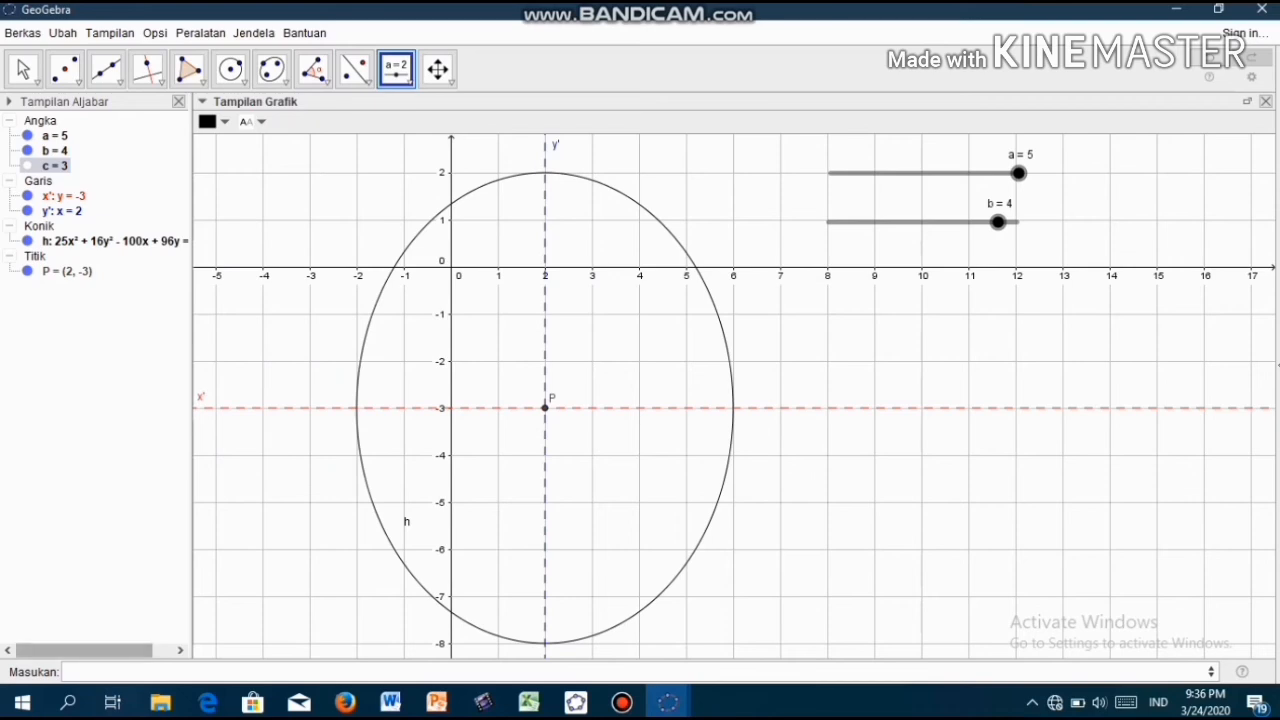
- Plot the ellipse's upper vertex as the point A=(2,a+(-3))
click(110, 672)
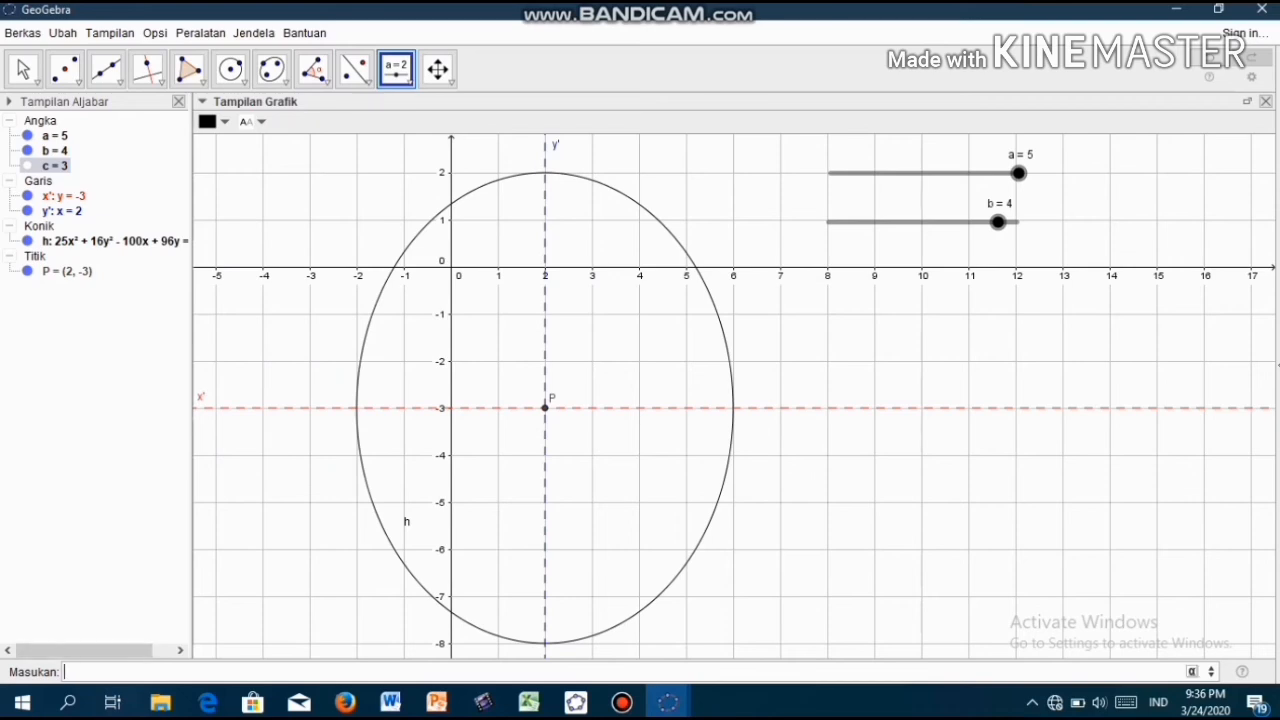
text(a)
key(BackSpace)
text(A=)
text(())
text(2,)
text(a)
text(+)
text(()
text(-3)
key(Return)
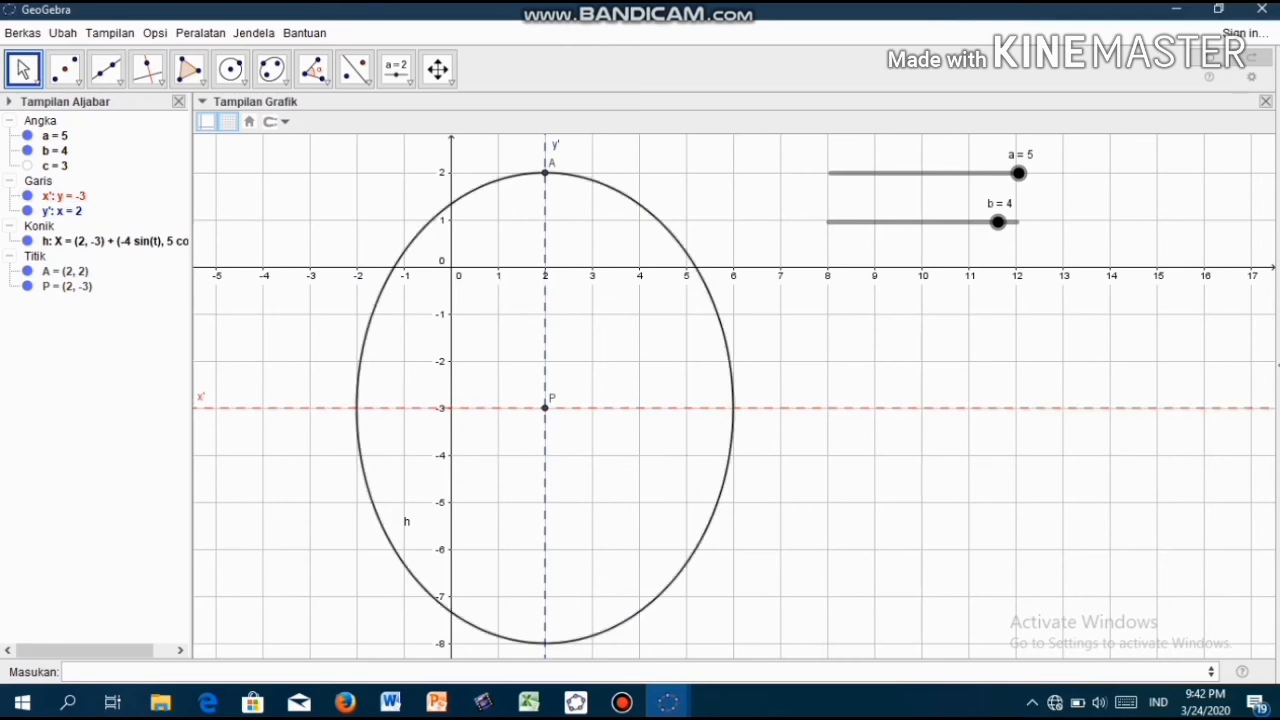
- Plot the ellipse's lower vertex as the point A'=(2,-a+(-3))
click(180, 672)
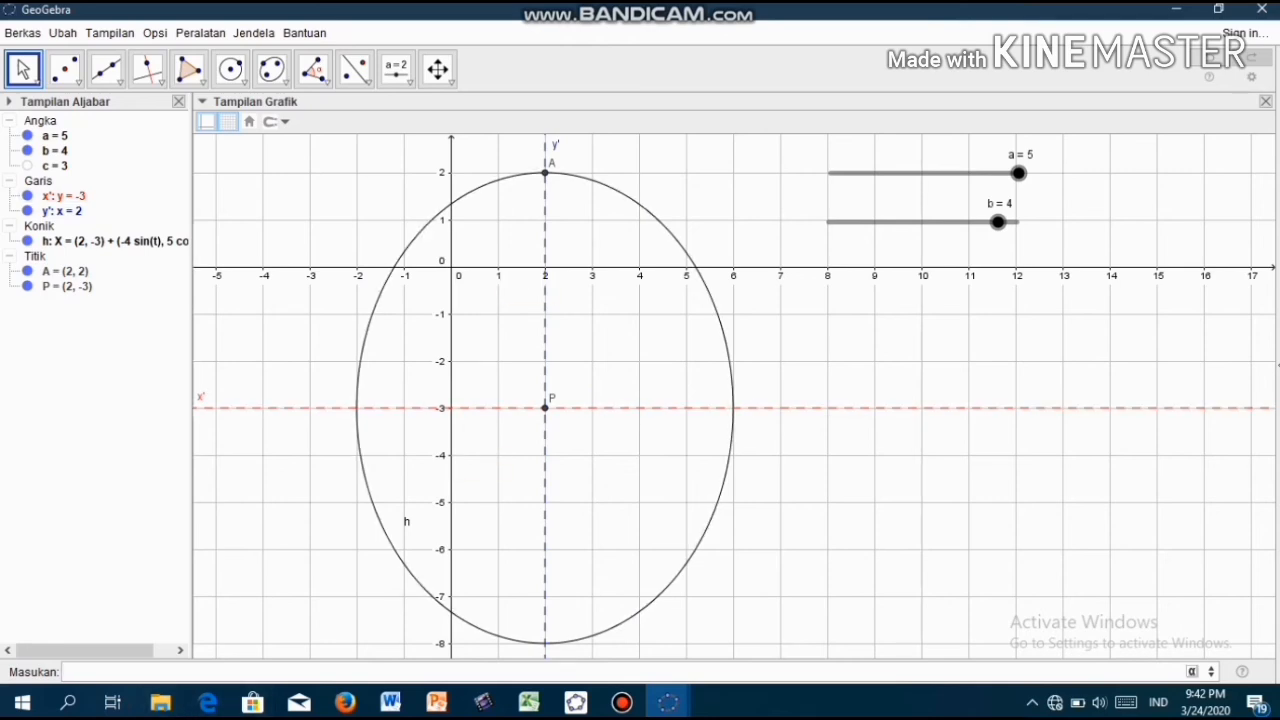
text(a)
key(BackSpace)
text(A'=(2,-a+(-3)
key(Return)
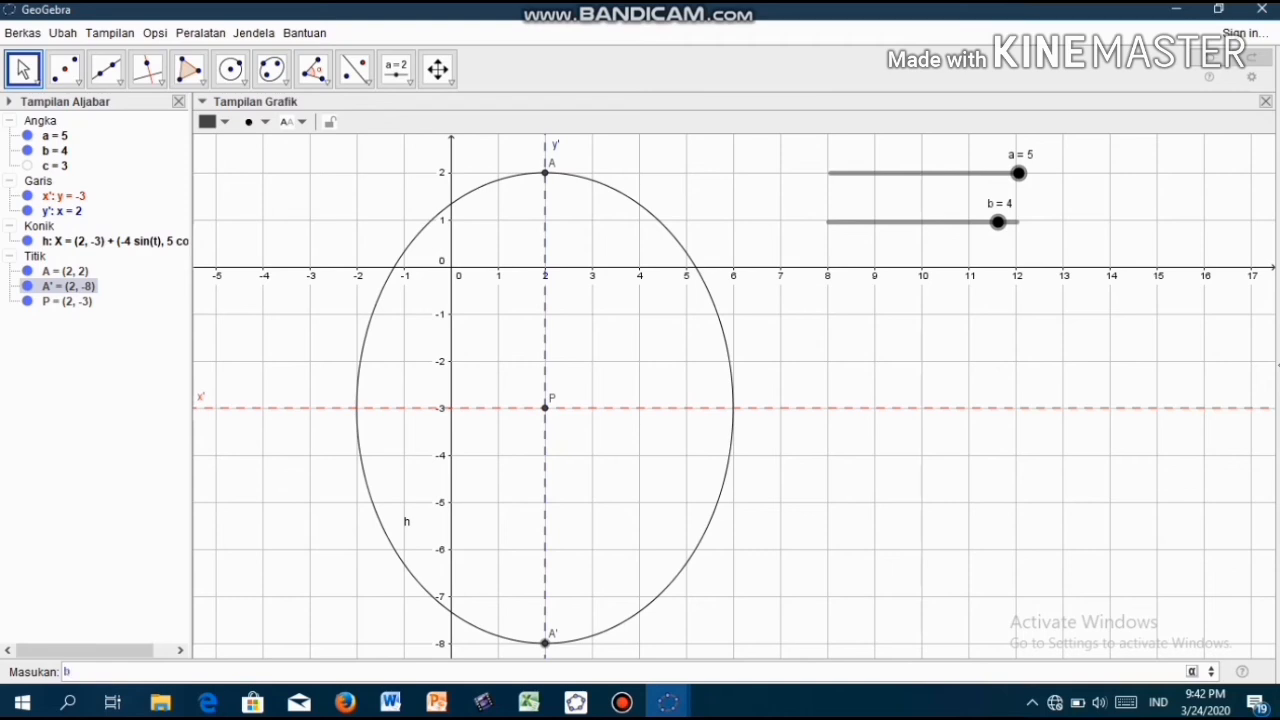
- Plot the ellipse's side vertices as the points B=(b+2,-3) and B'=(-b+2,-3)
text(B=(b+2,-3)
key(Return)
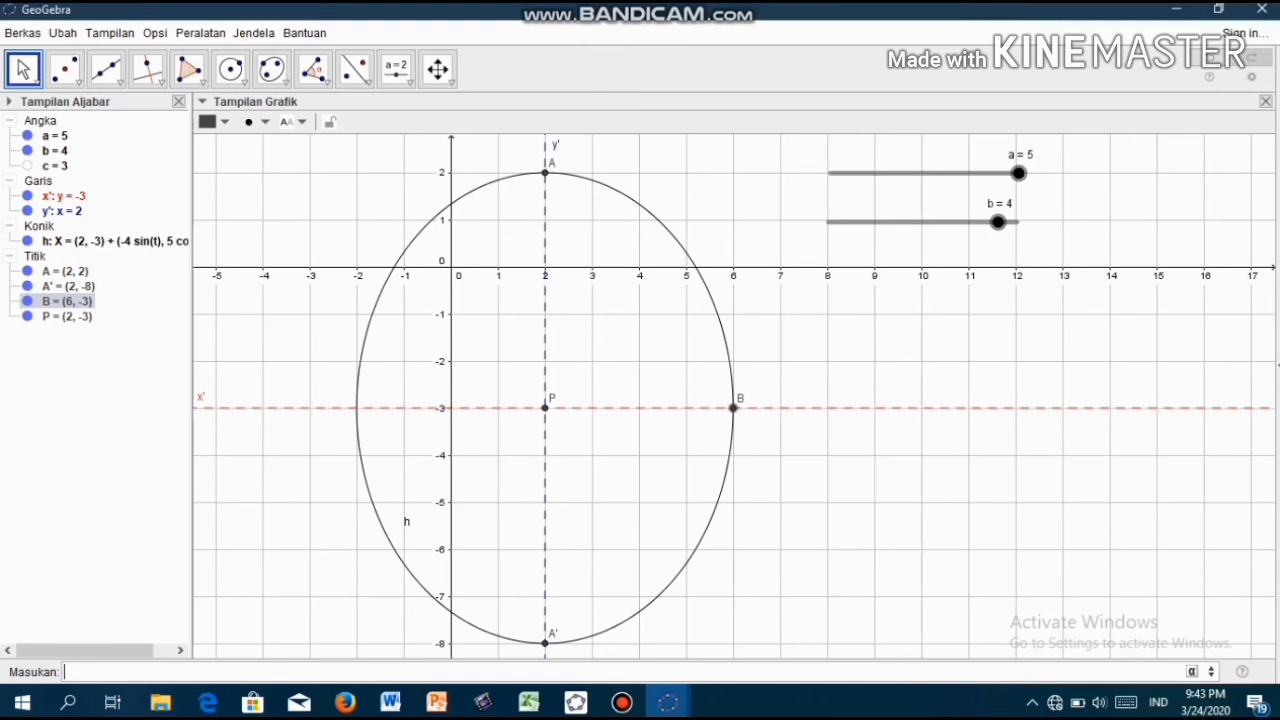
text(B'=(-b+2,-3)
key(Return)
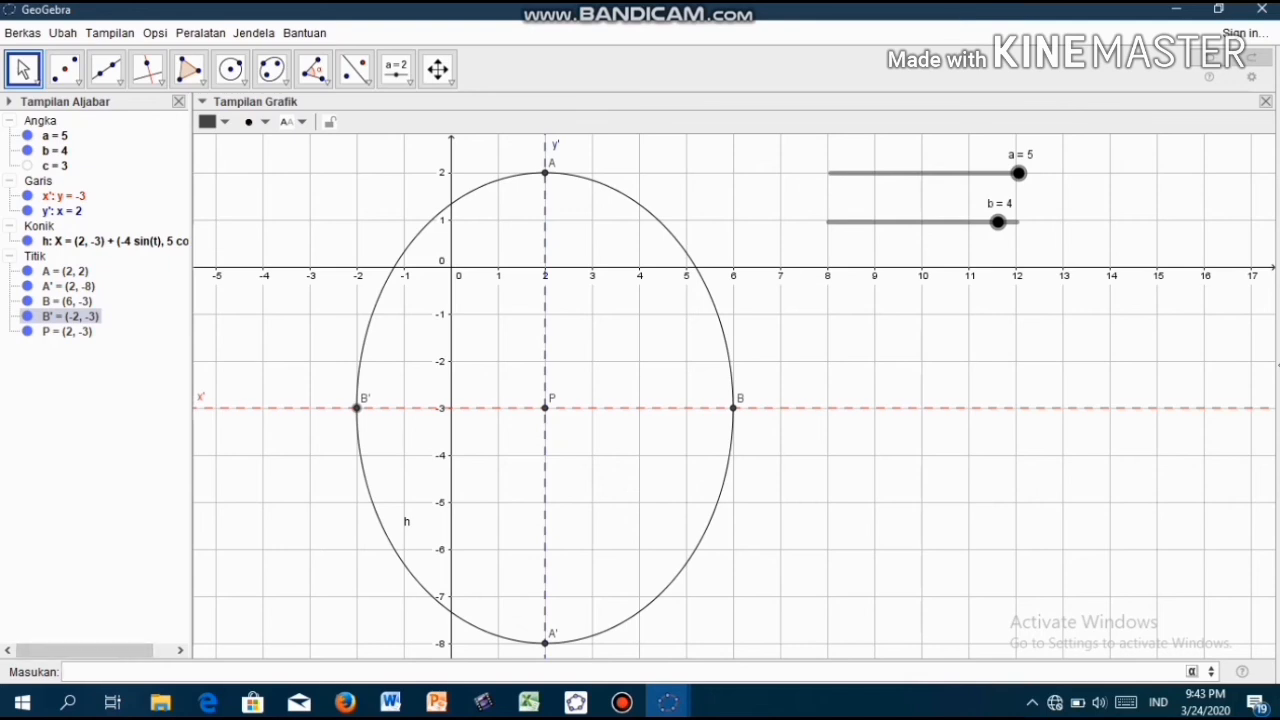
- Plot the ellipse's foci as the points F1=(2,c+(-3)) and F2=(2,-c+(-3))
click(62, 271)
text(F1=)
text((2,c+(-3)
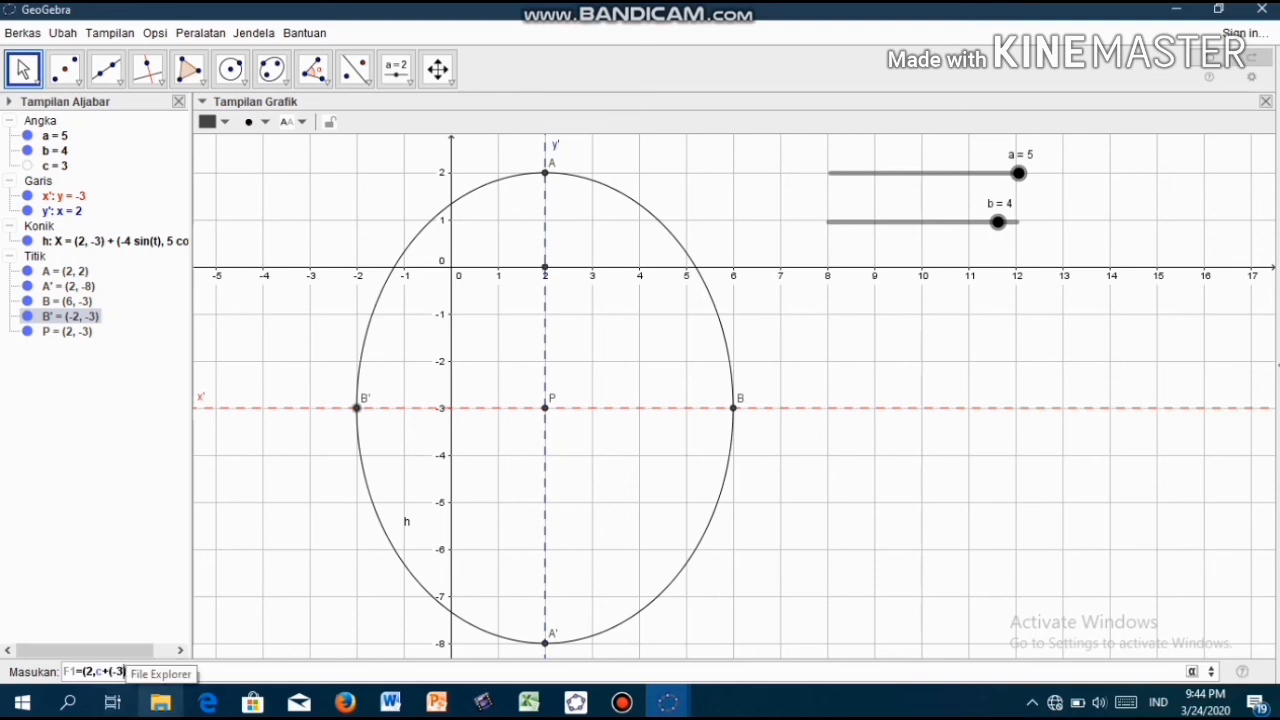
key(Return)
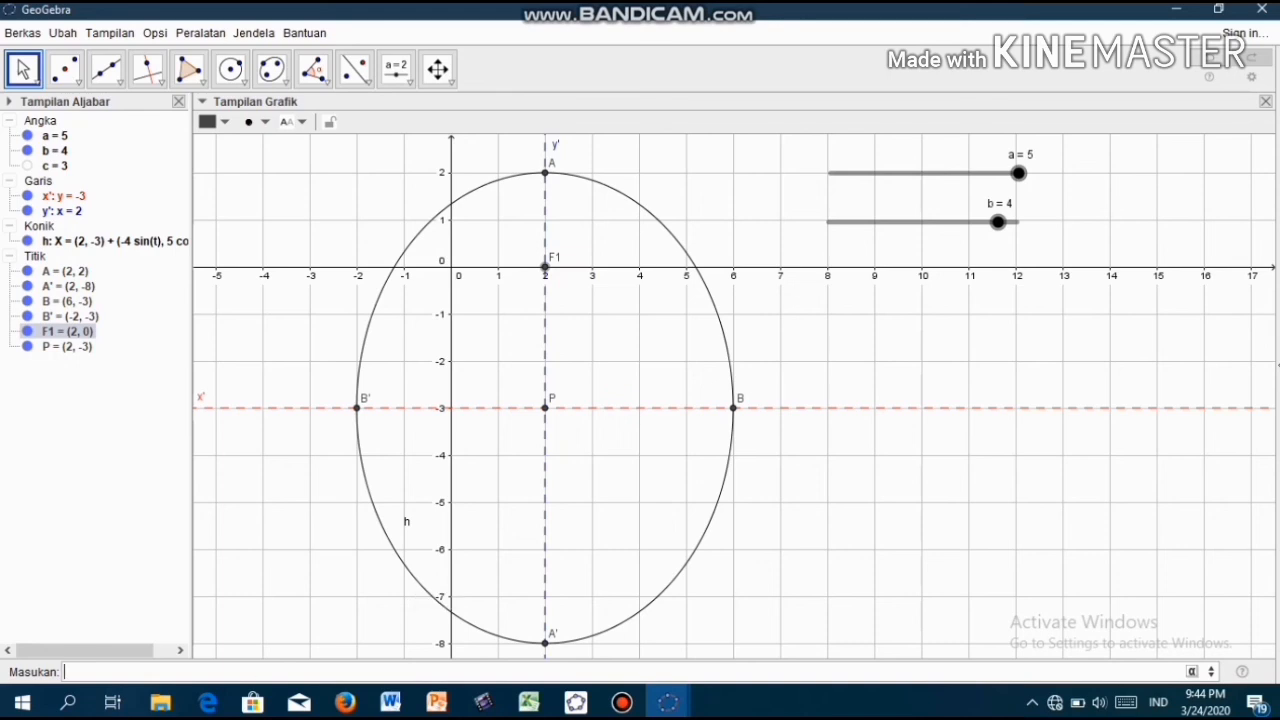
text(2=()
text(2,-c+(-3)
key(Return)
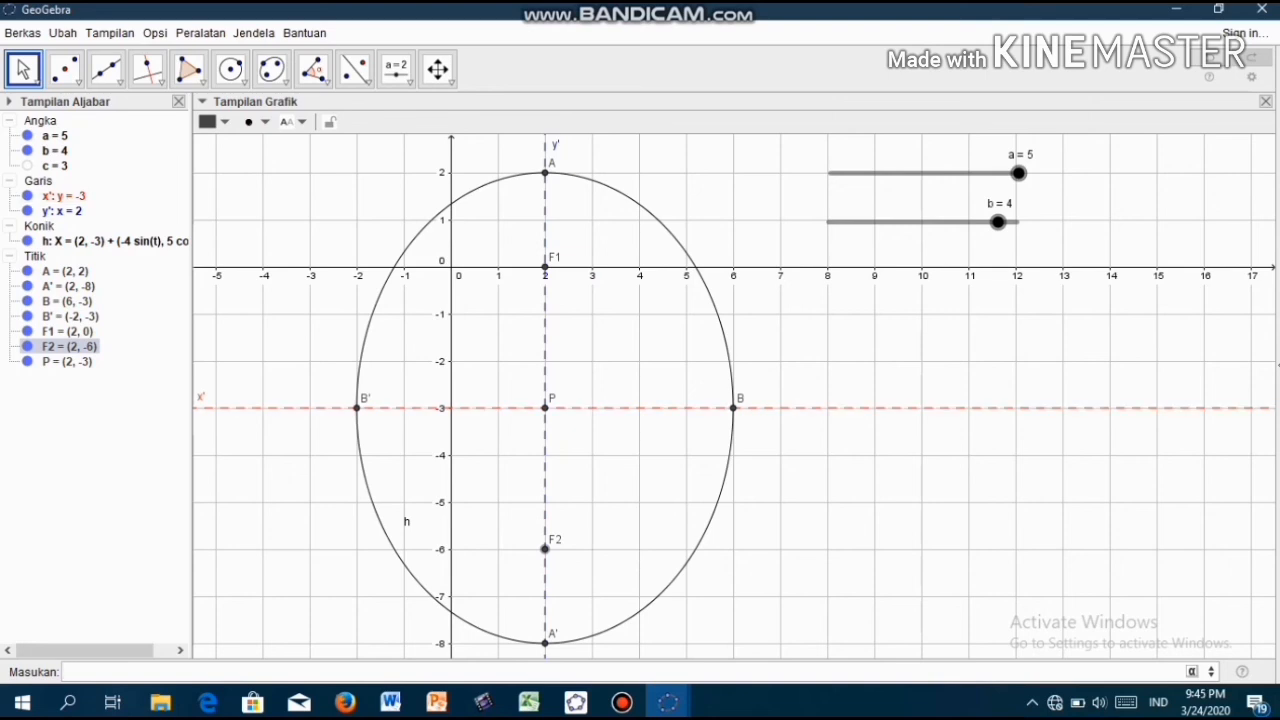
- Plot the right latus rectum endpoint through the upper focus as the point L=(2+b^2/a,c+(-3))
mouse_move(545, 551)
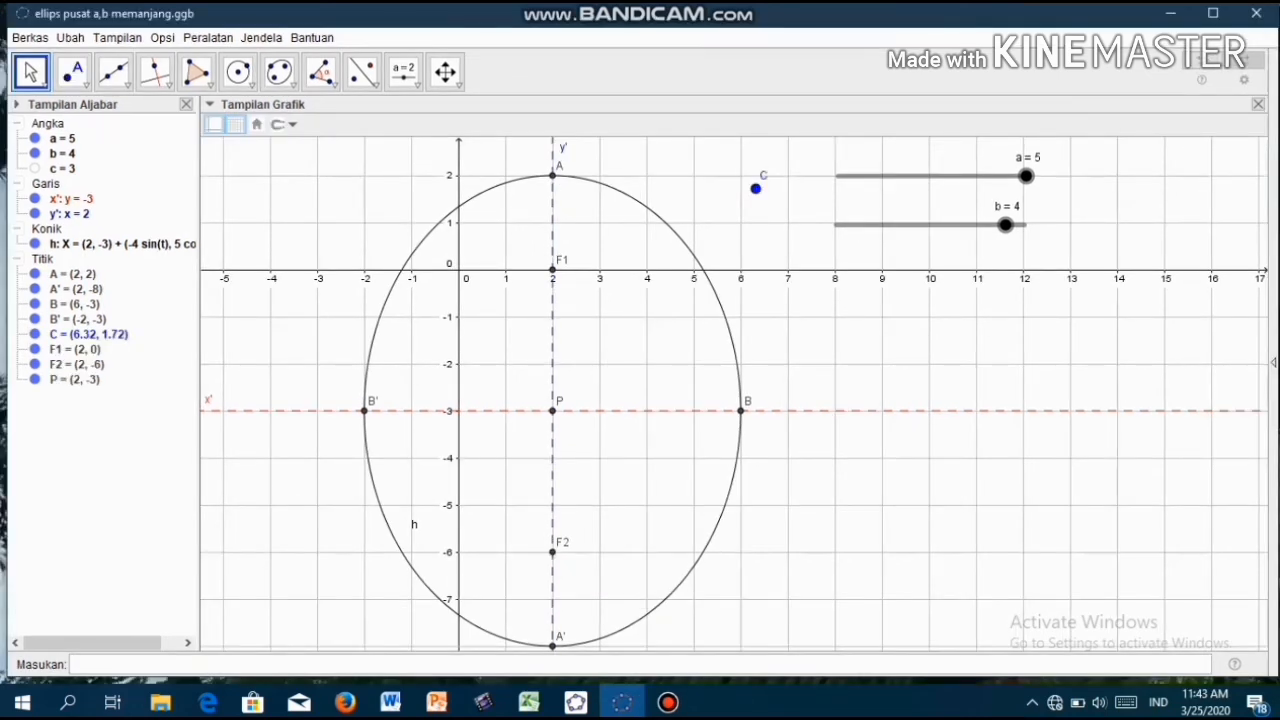
mouse_move(552, 271)
mouse_move(552, 552)
click(640, 664)
text(L=()
text(2+)
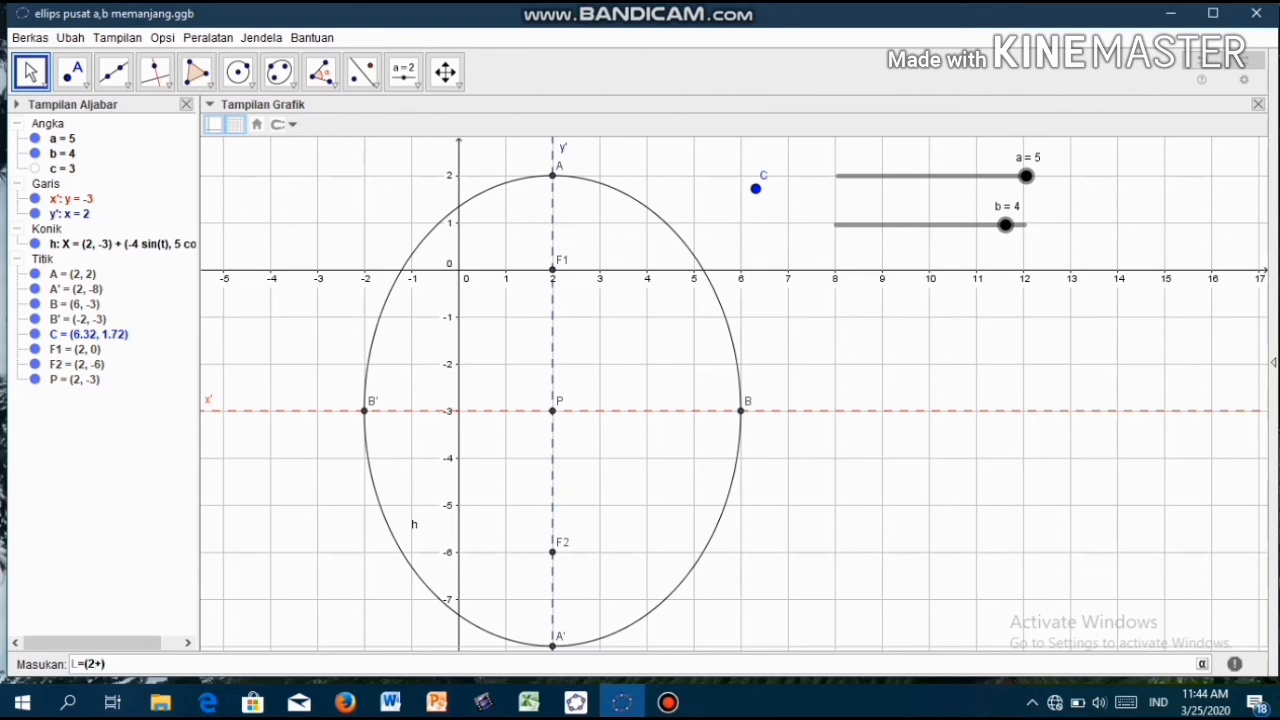
text(b^2/a,c+(-3))
key(Return)
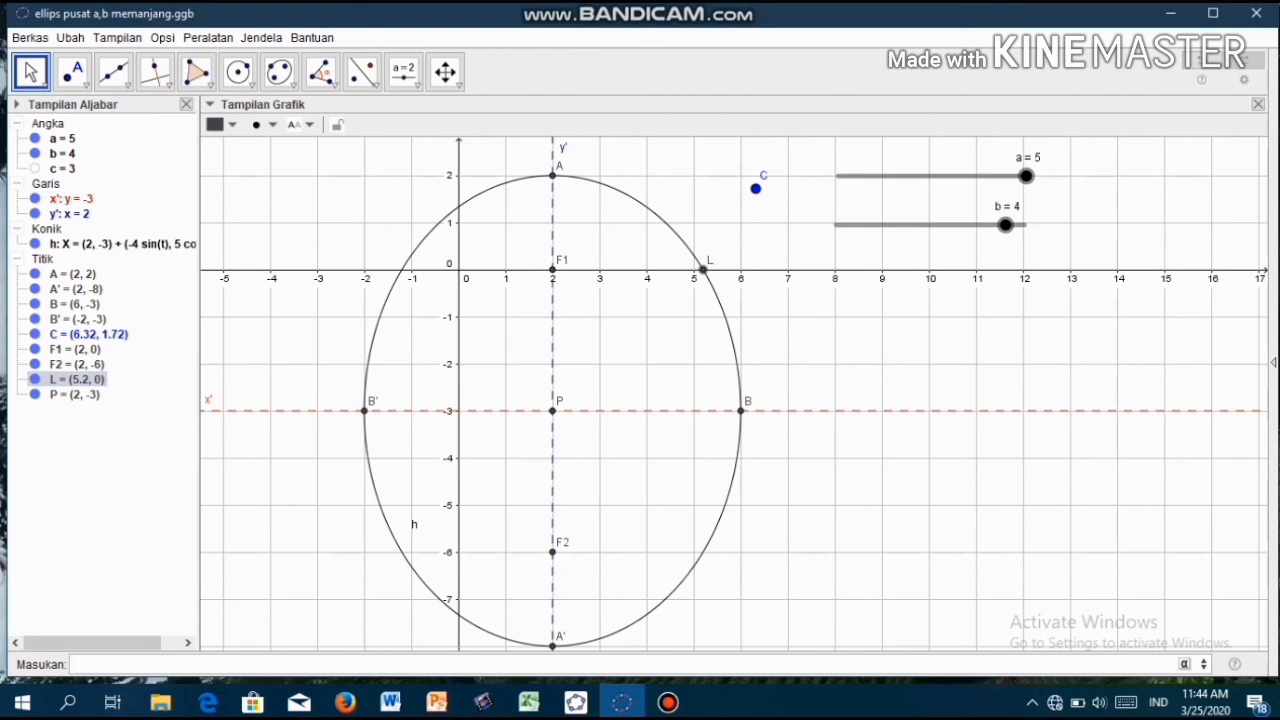
- Plot the left latus rectum endpoint through the upper focus as the point L'=(2-b^2/a,c+(-3))
mouse_move(704, 270)
text(L)
text('=)
text(()
text(2)
text(,)
text(-)
text(b)
text(^2)
text(/a)
text(,)
text(c)
text(+)
text(()
text(-)
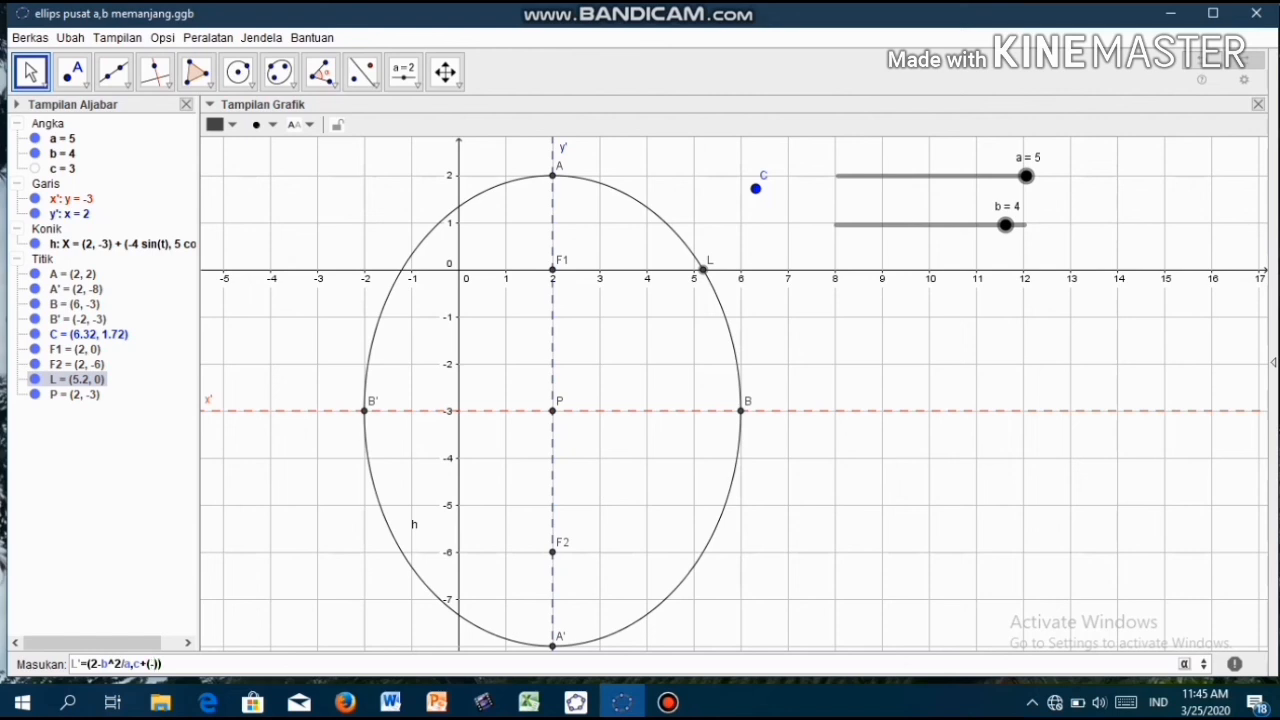
text(3)
key(Return)
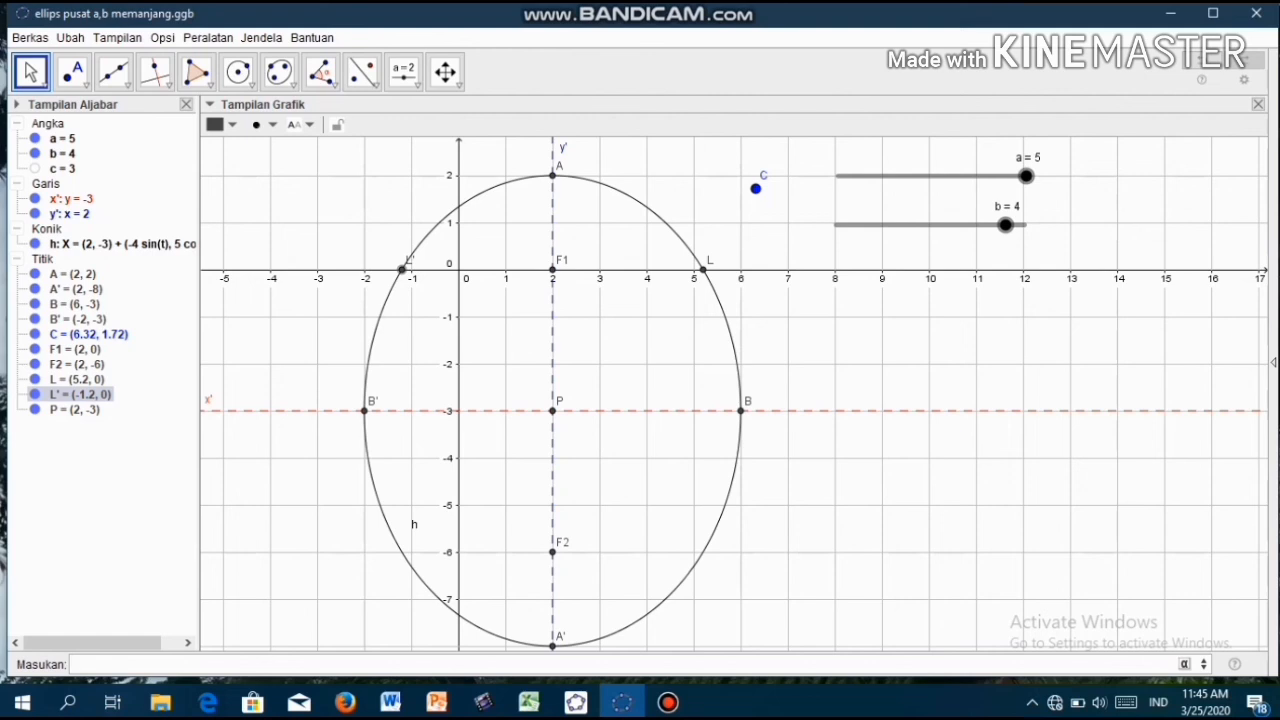
- Draw the latus rectum as a segment between L' and L, and delete the stray point C
mouse_move(402, 271)
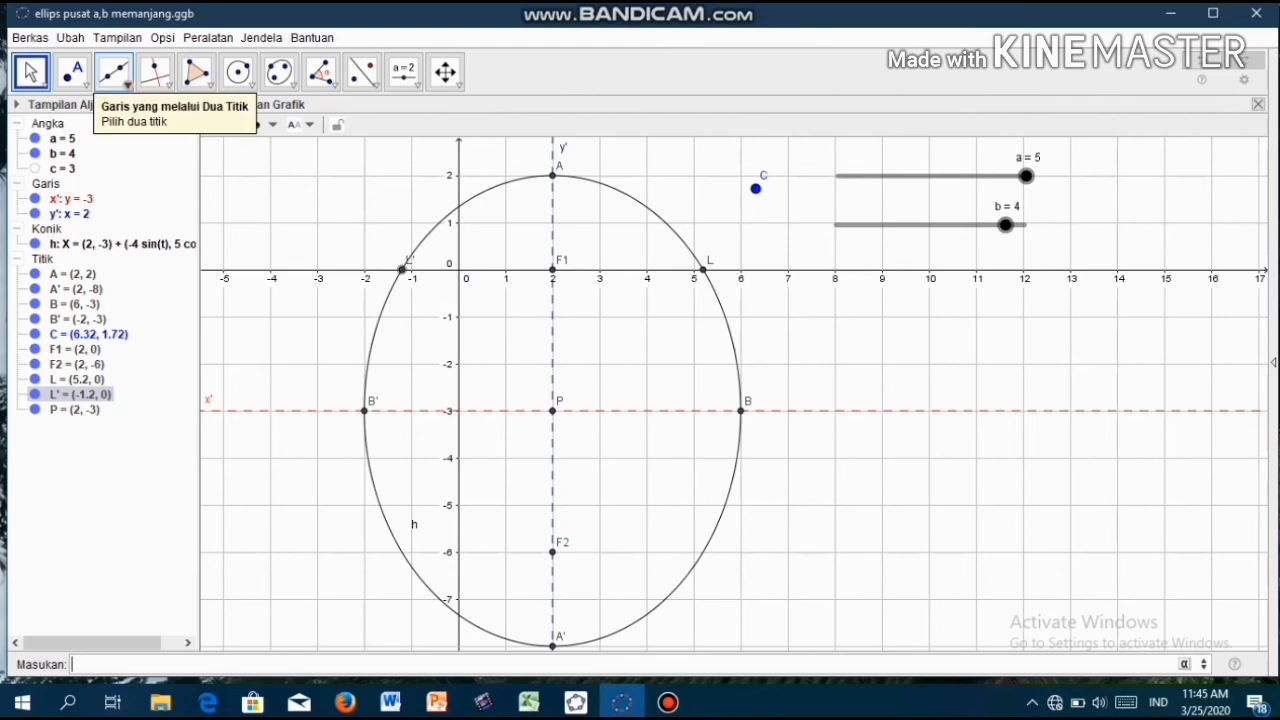
click(125, 84)
click(218, 149)
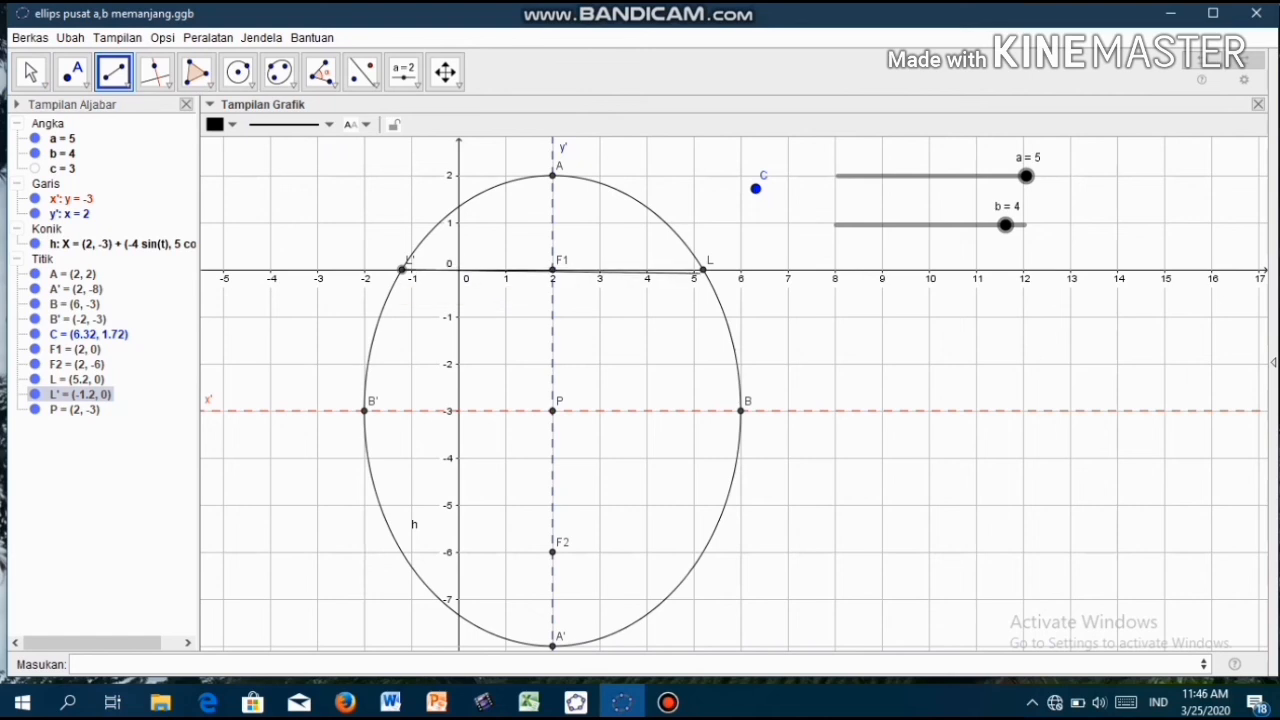
click(703, 270)
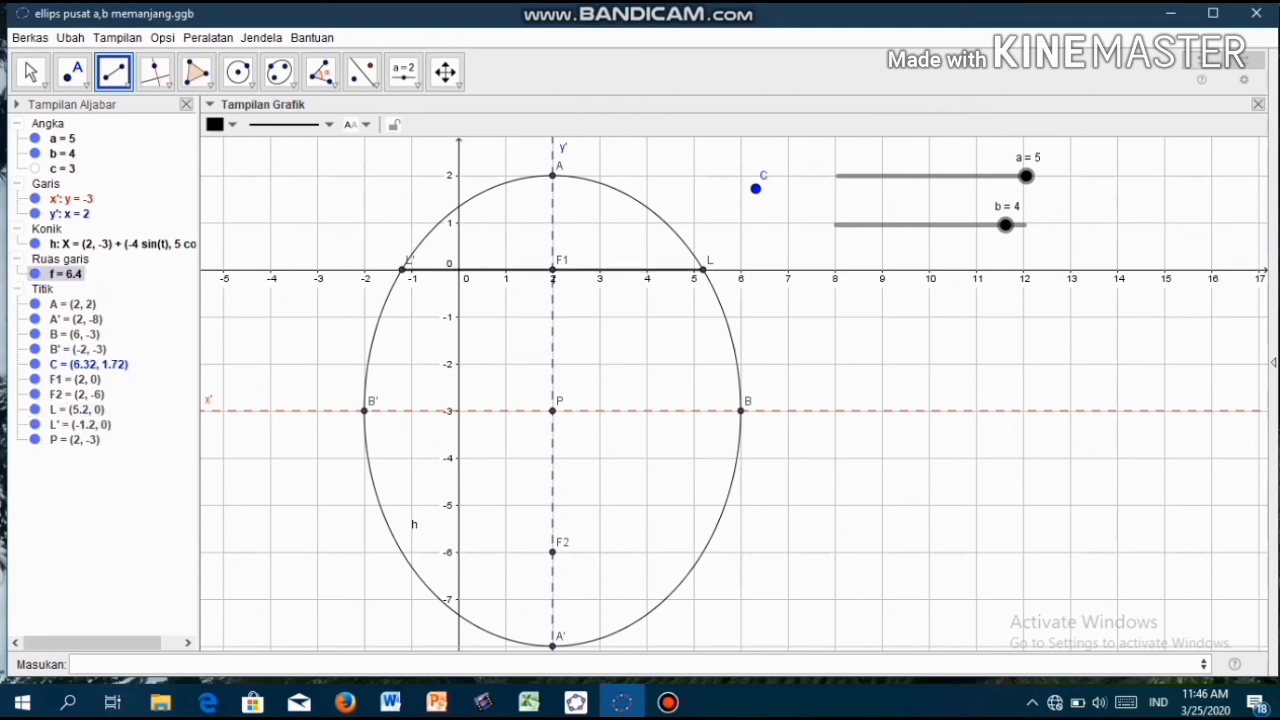
right_click(755, 188)
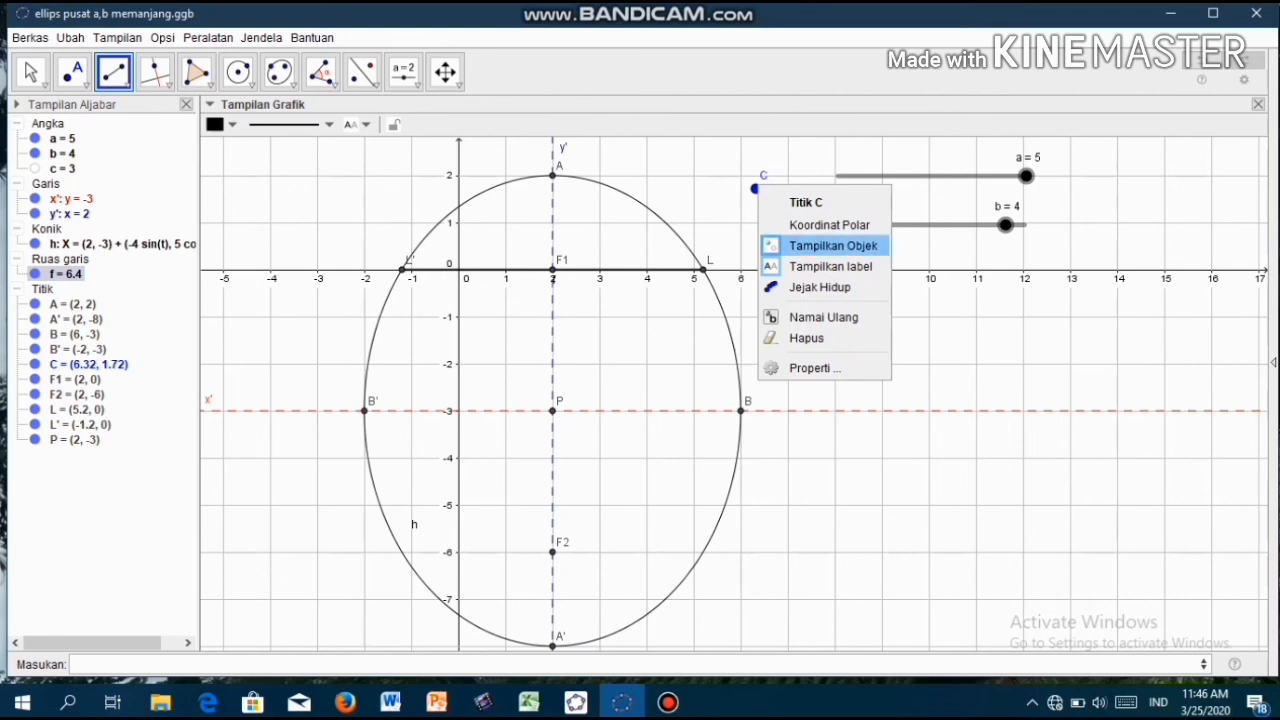
click(808, 338)
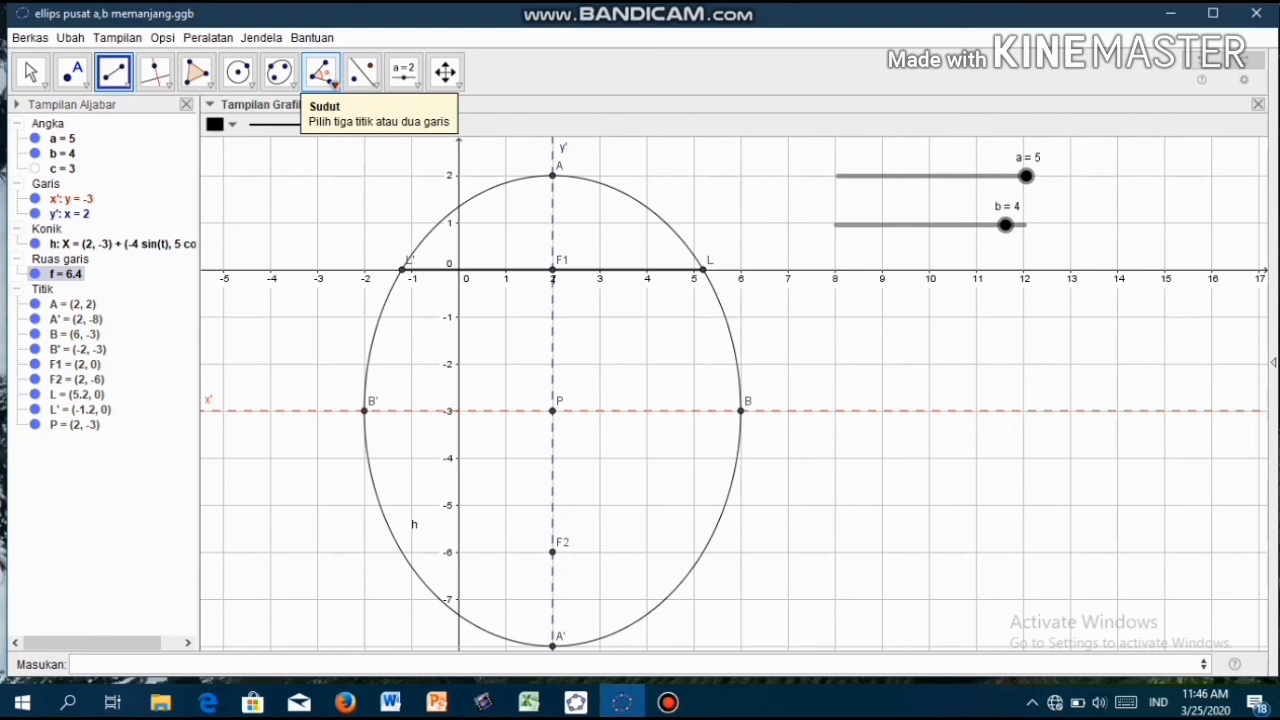
- Add a distance measurement between the points L and L' to show the latus rectum's length
click(322, 72)
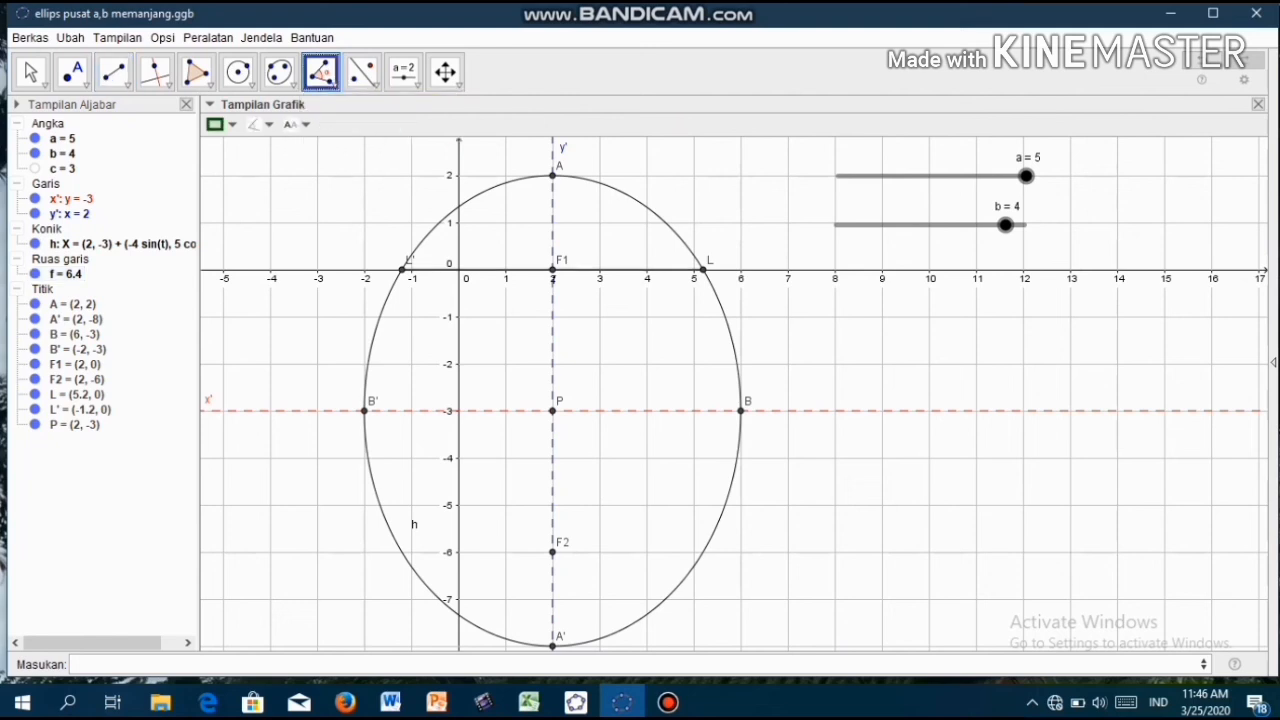
click(322, 72)
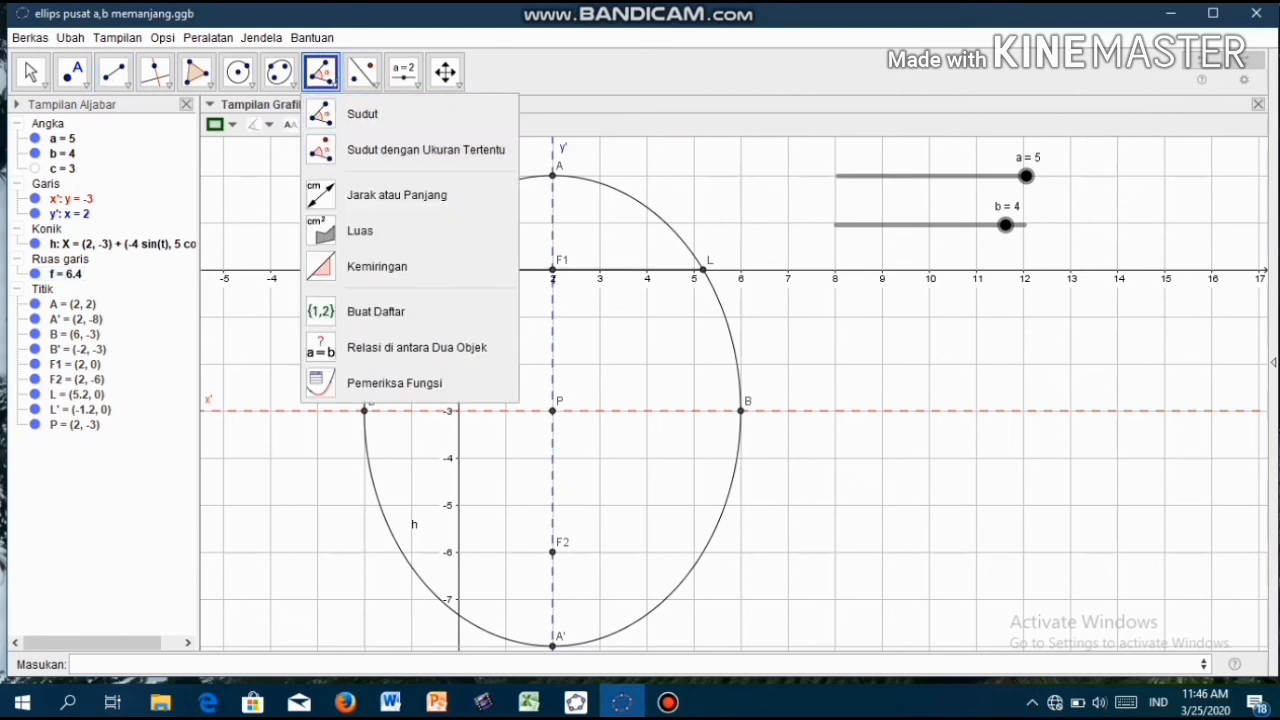
click(397, 194)
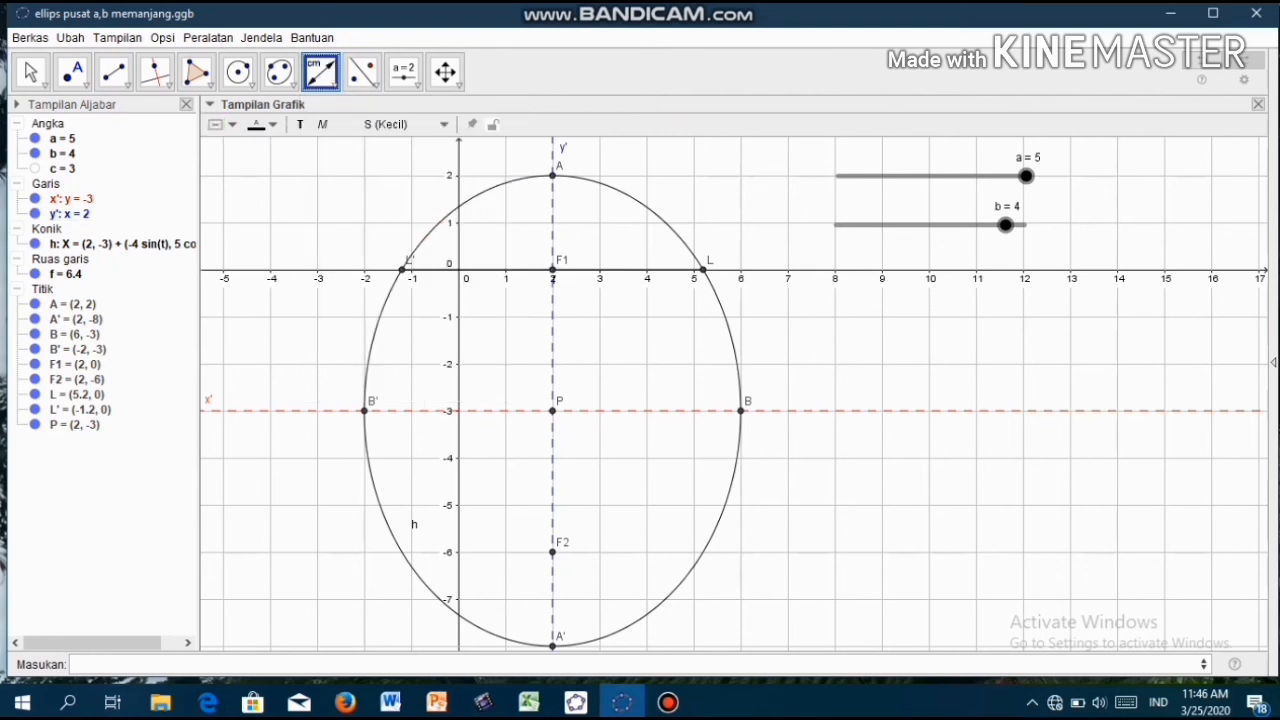
click(704, 269)
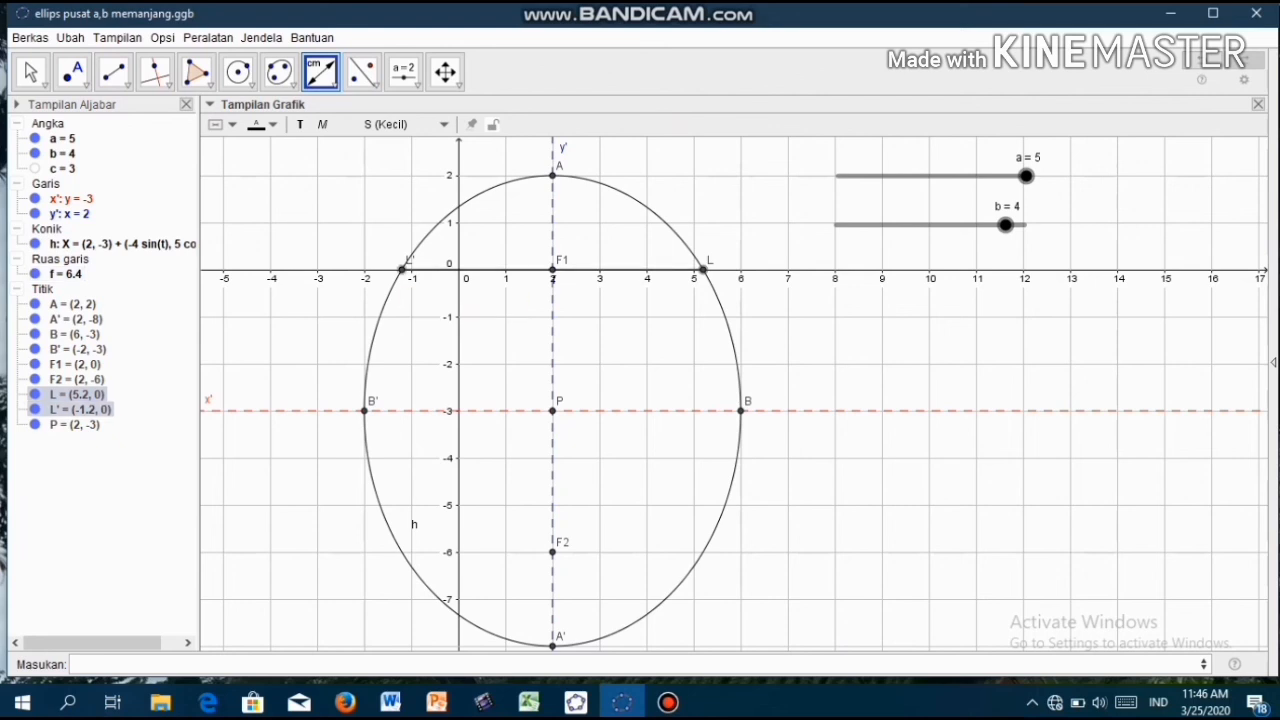
click(403, 269)
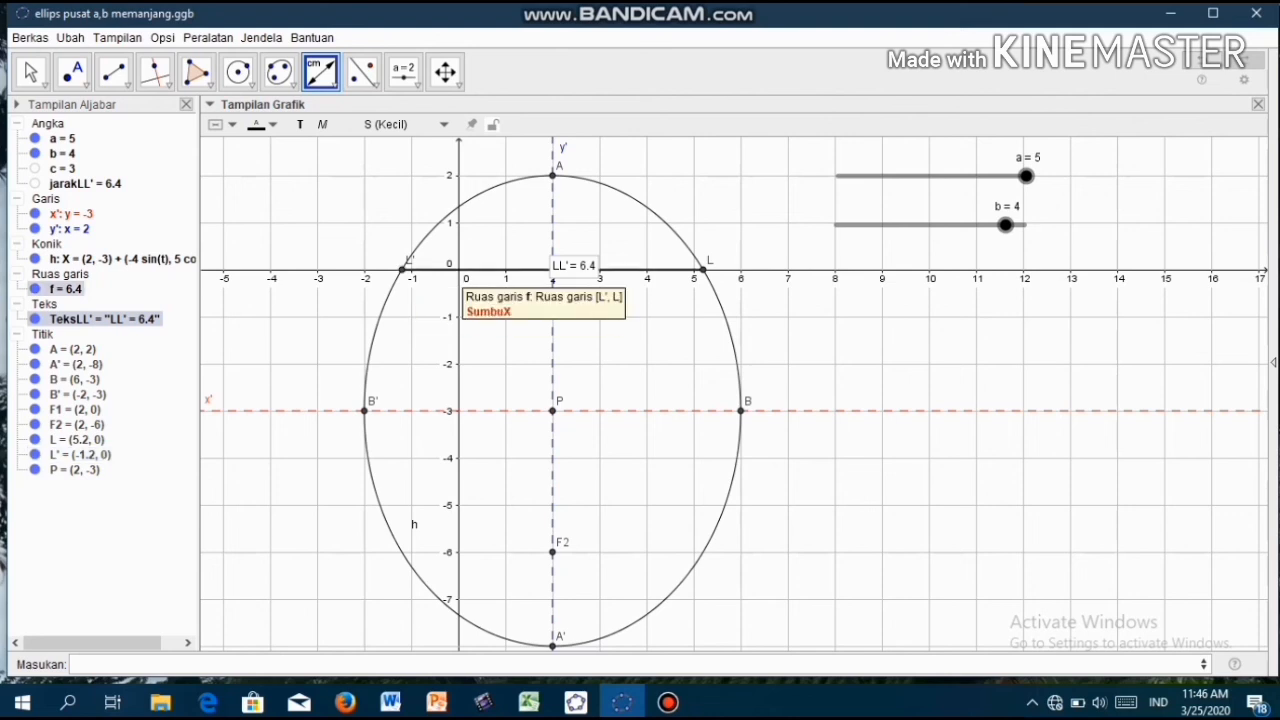
- Set the colour of the segment between L' and L to dark green (Hijau Tua 0, 100, 0)
right_click(486, 270)
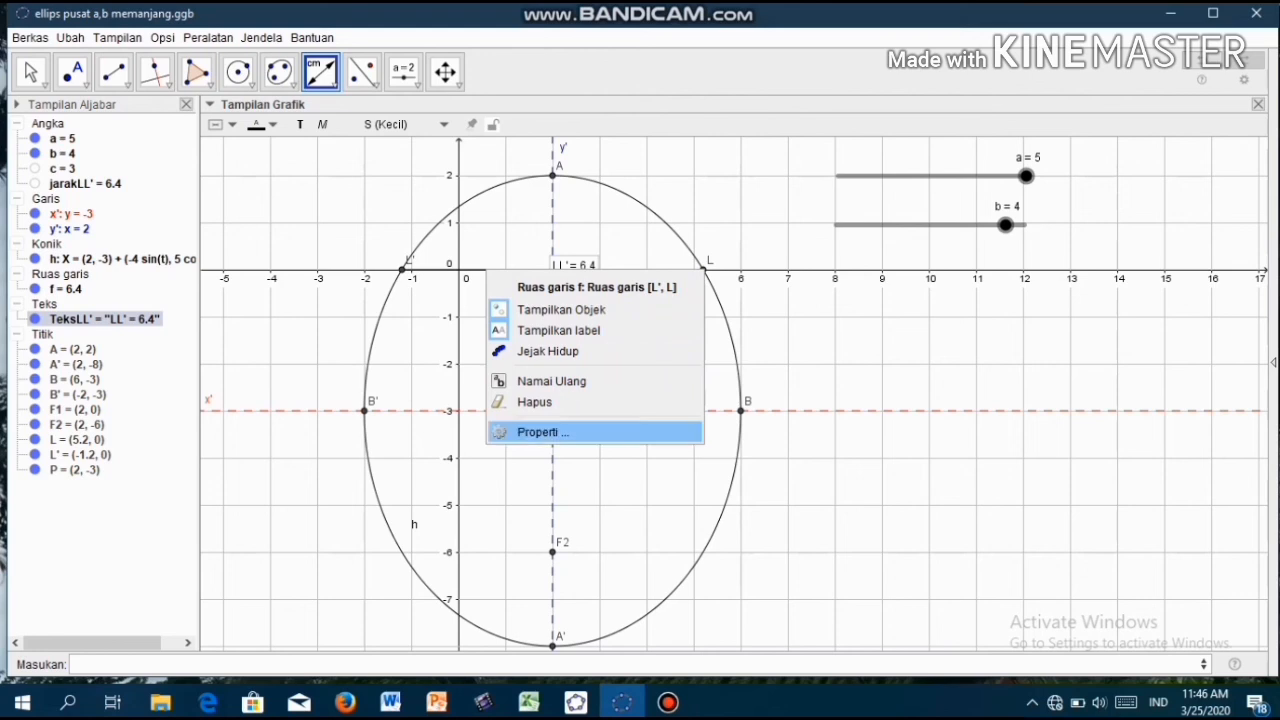
click(540, 432)
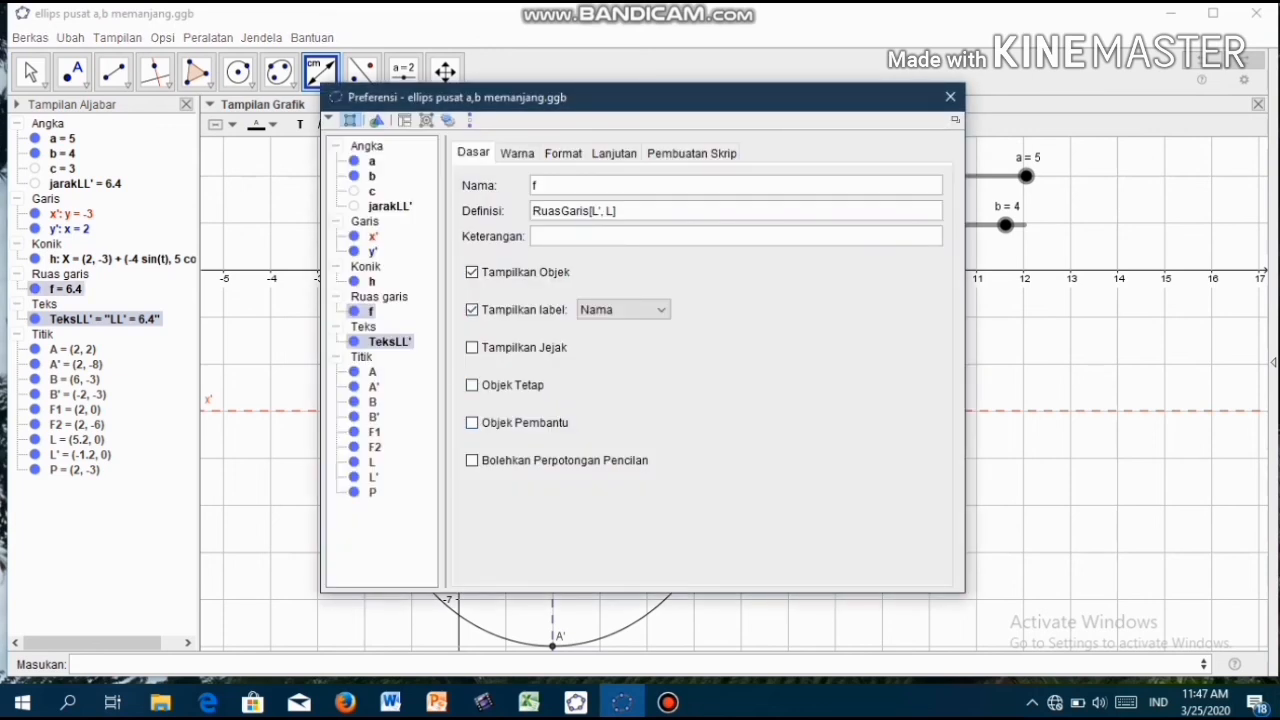
click(517, 153)
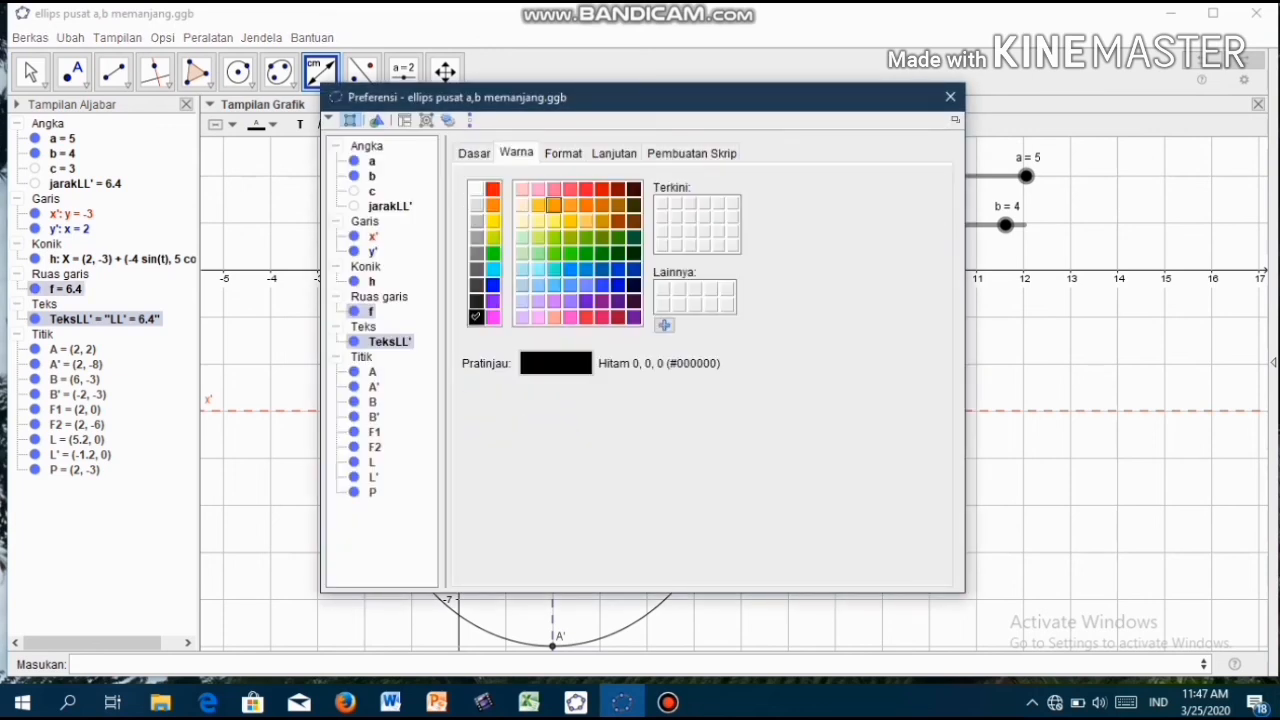
click(617, 252)
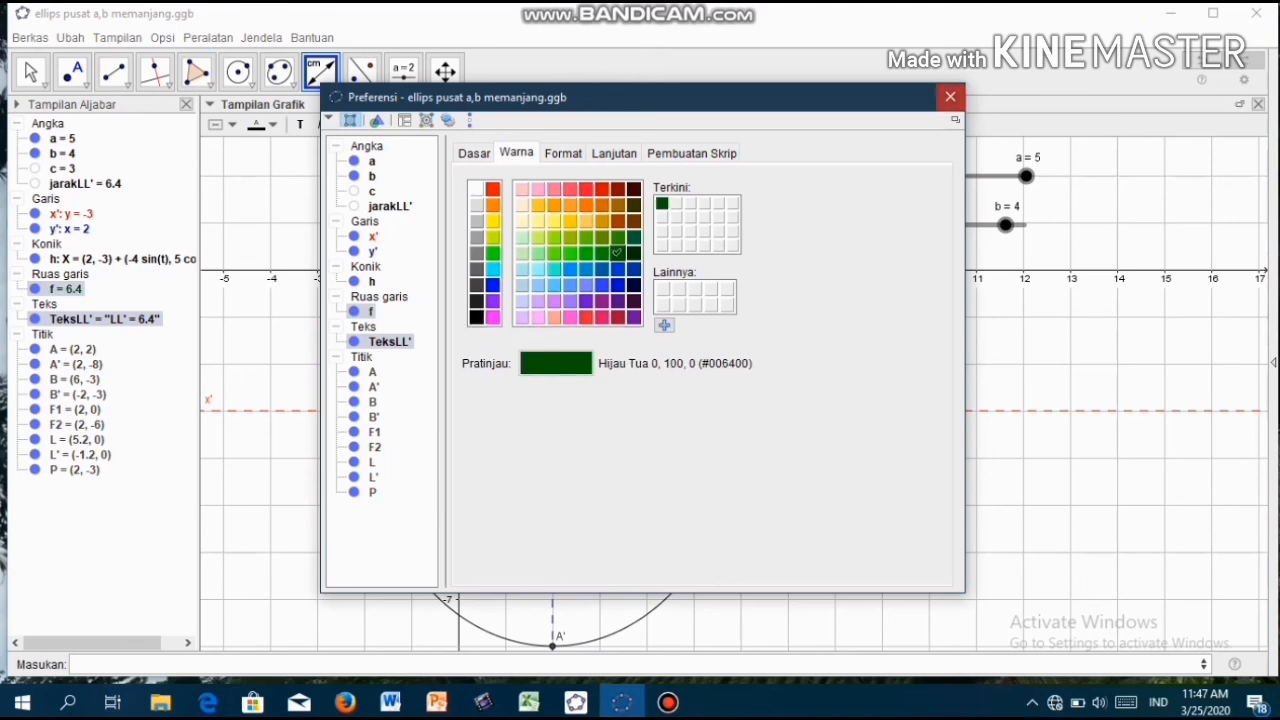
click(950, 96)
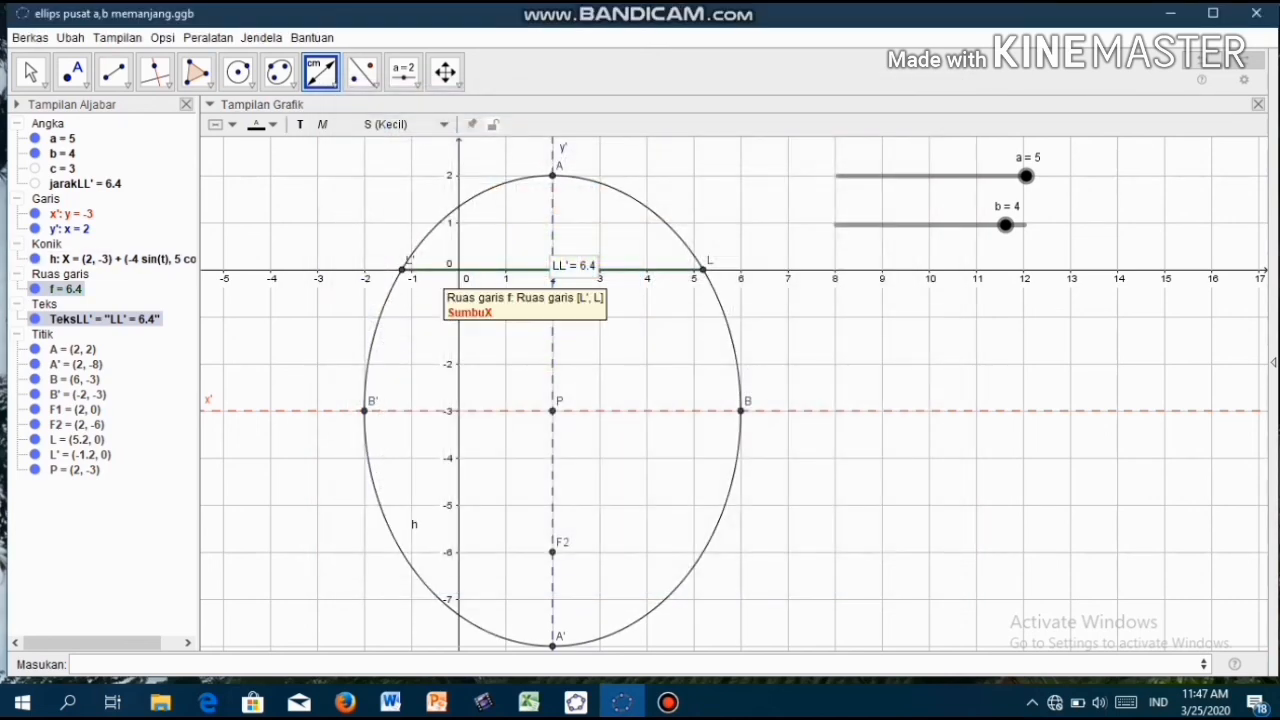